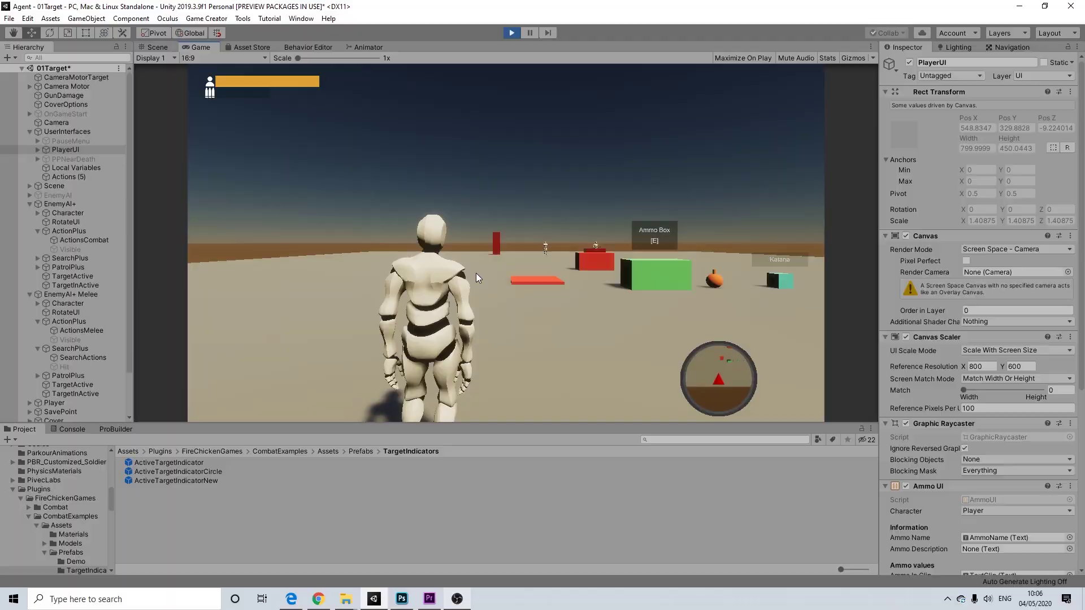
Step: Run the player past the Ammo Box and Katana to collect the 1911 Pistol with 50 bullets
{"action": "key", "text": "w"}
{"action": "key", "text": "d"}
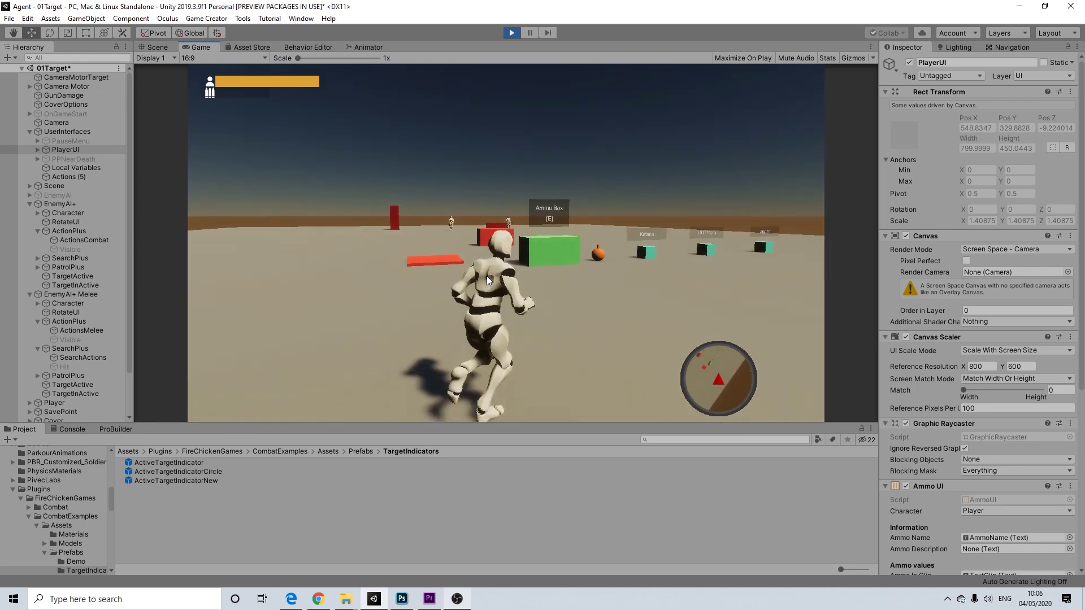
{"action": "key", "text": "w"}
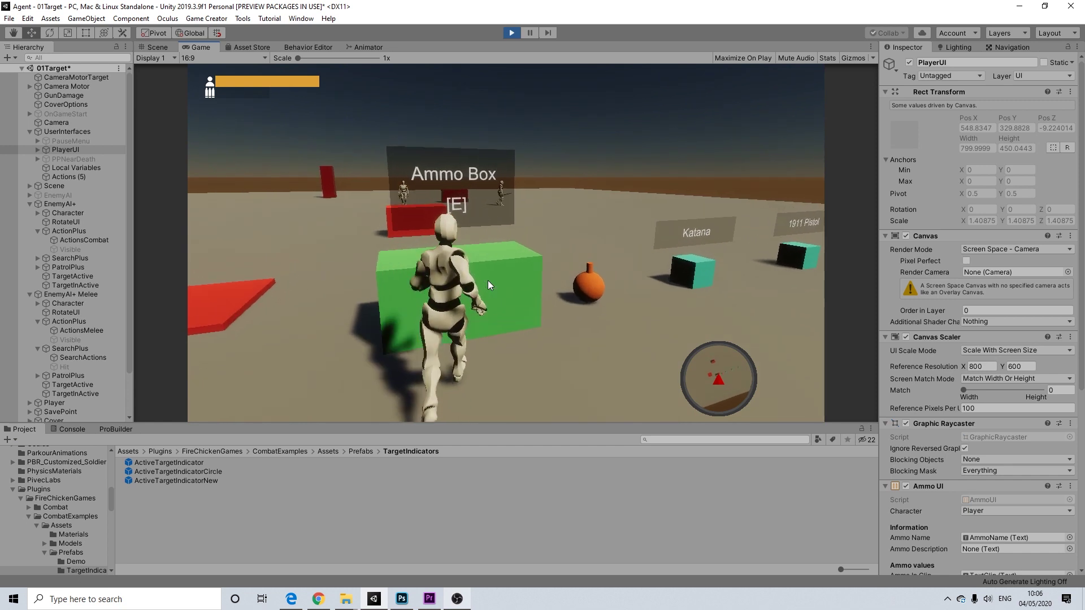
{"action": "key", "text": "d"}
{"action": "key", "text": "w"}
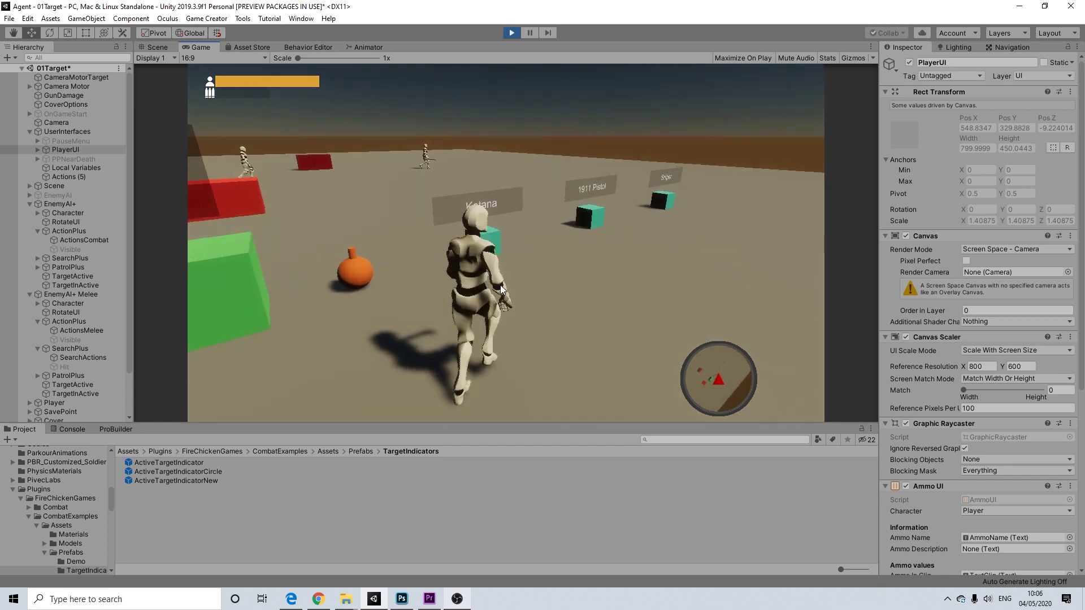
{"action": "key", "text": "d"}
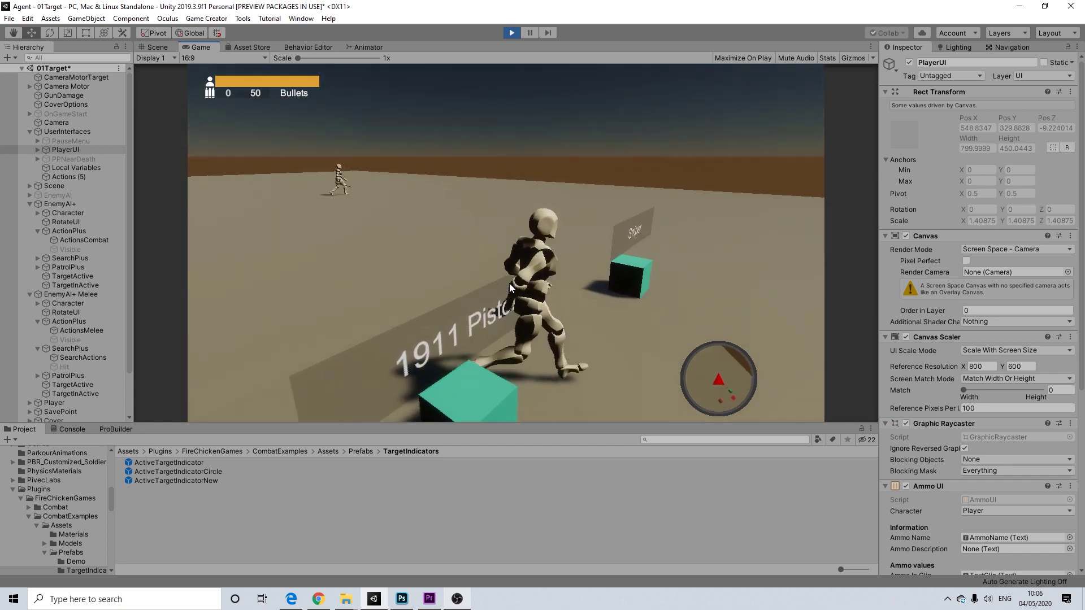
{"action": "key", "text": "d"}
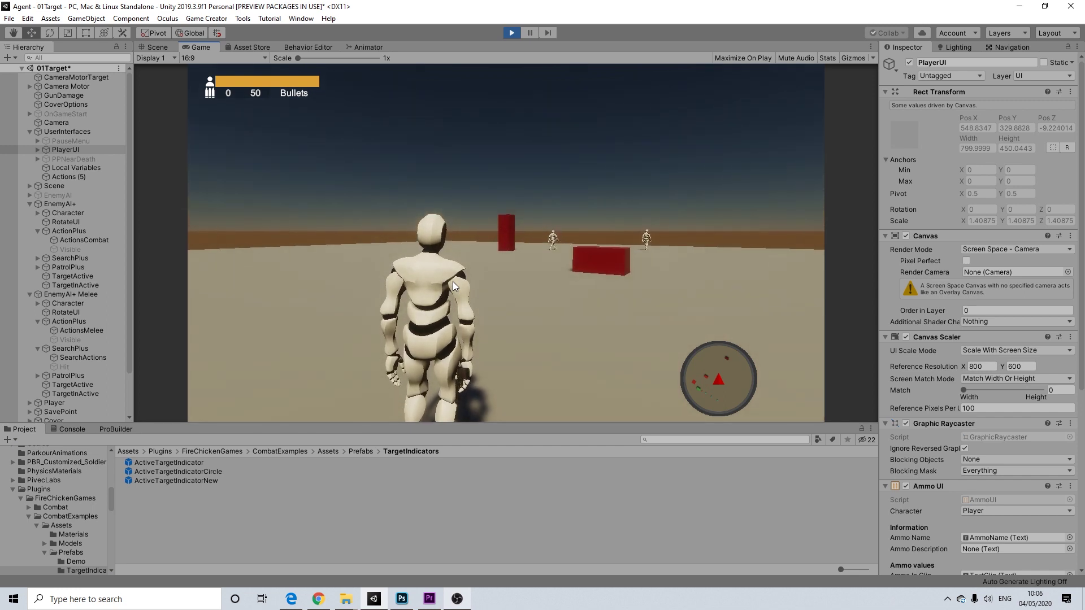
{"action": "key", "text": "s"}
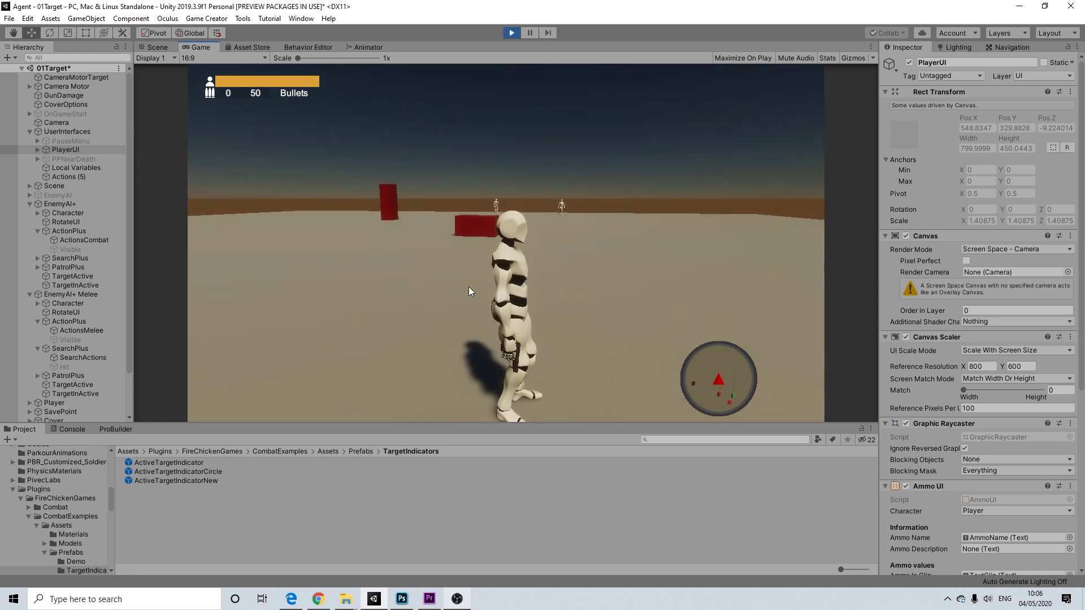
Step: Lock onto the far enemy with Tab and run the player toward the enemies
{"action": "key", "text": "Tab"}
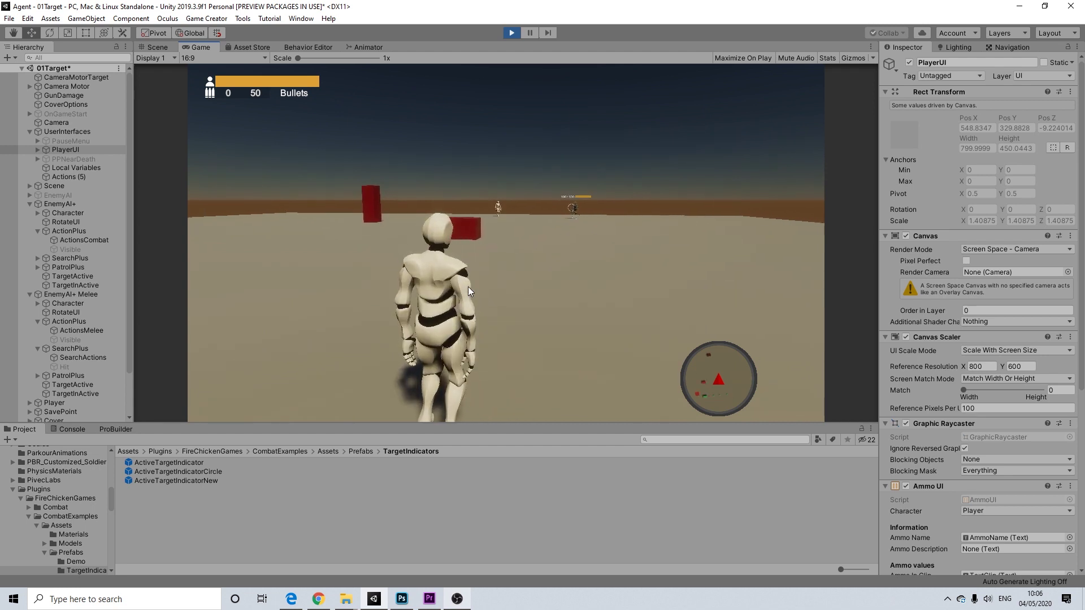
{"action": "key", "text": "d"}
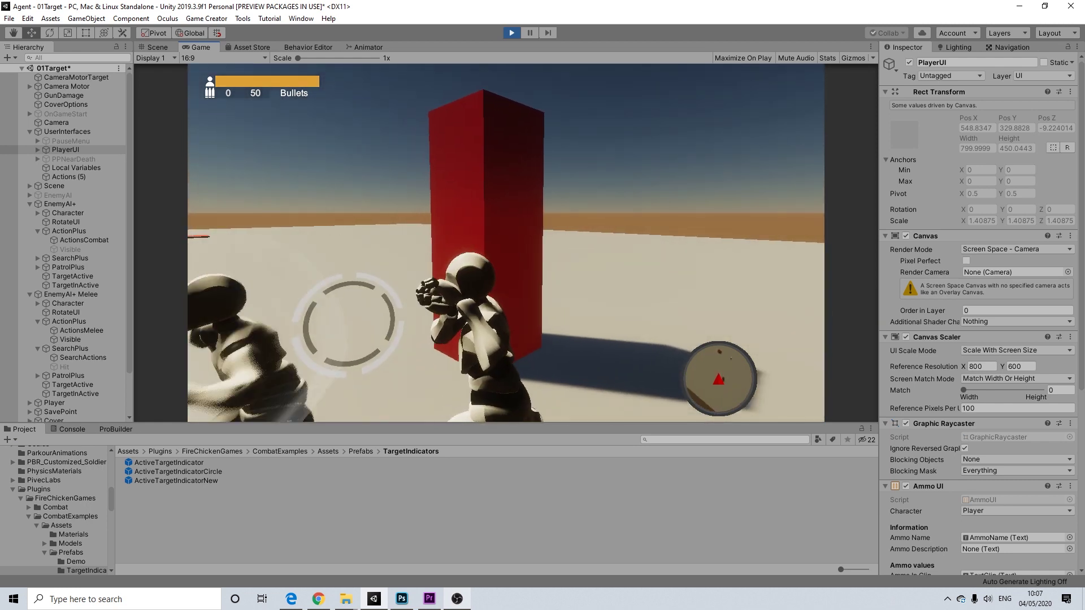
Step: Swing the sword at the targeted enemy until both enemies are defeated
{"action": "left_click", "coordinate": [463, 241]}
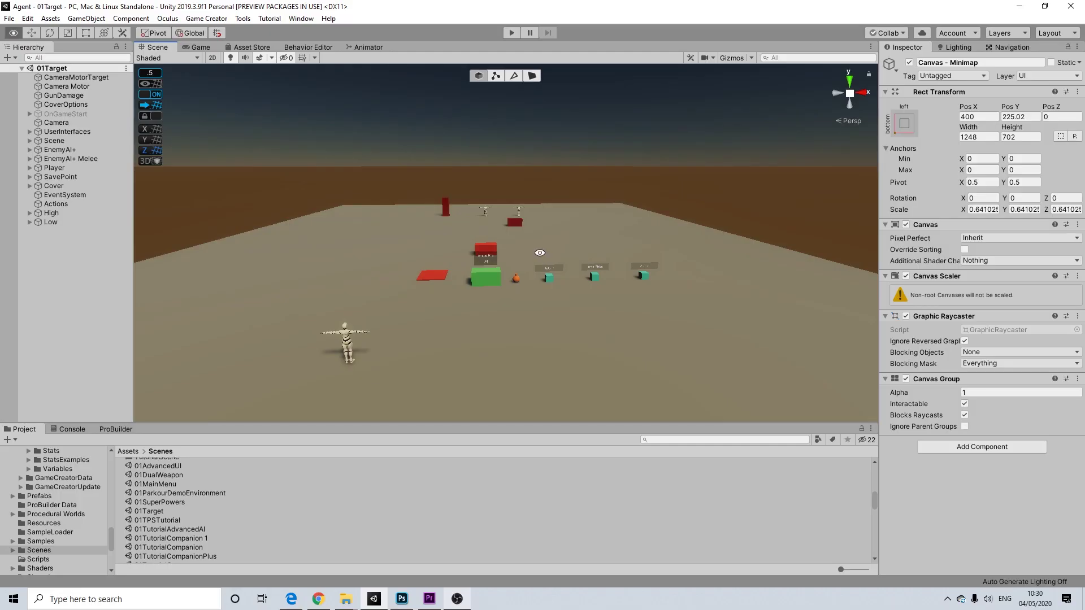
Step: Orbit, pan and zoom the Scene view to inspect the arena's red boxes and weapon pickups
{"action": "left_click_drag", "start_coordinate": [541, 253], "coordinate": [569, 247], "text": "alt"}
{"action": "scroll", "coordinate": [568, 246], "scroll_direction": "up", "scroll_amount": 3}
{"action": "middle_click_drag", "start_coordinate": [610, 252], "coordinate": [581, 249]}
{"action": "left_click_drag", "start_coordinate": [551, 240], "coordinate": [557, 247]}
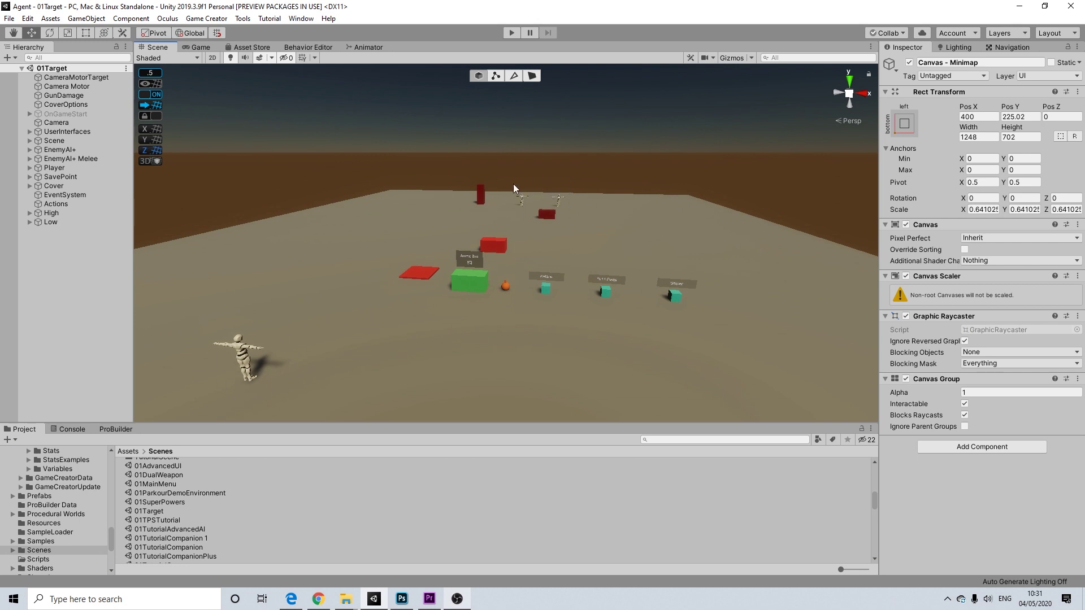
{"action": "scroll", "coordinate": [548, 198], "scroll_direction": "up", "scroll_amount": 6}
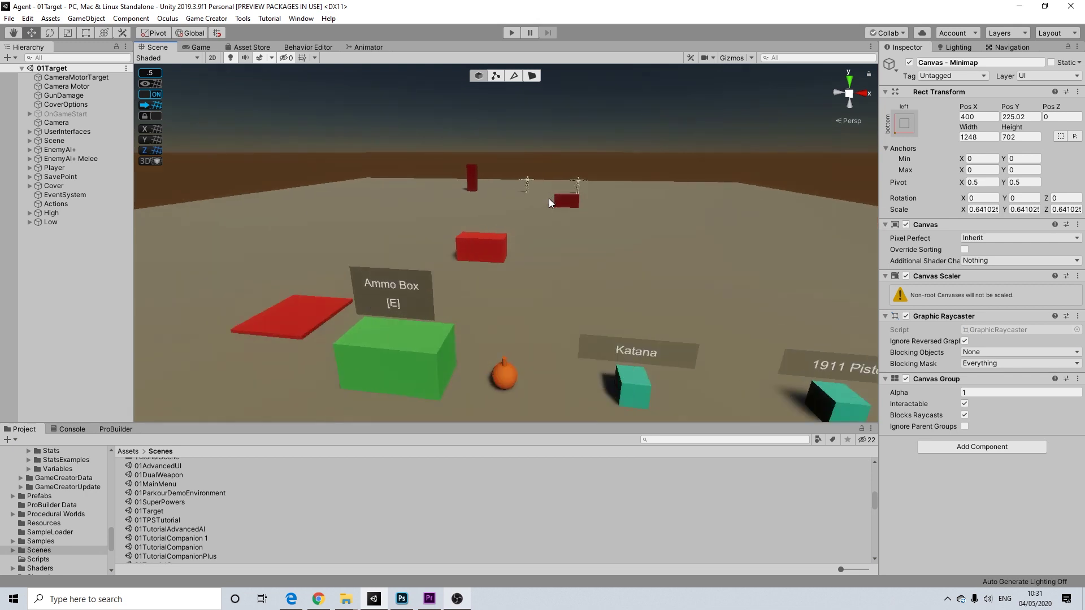
{"action": "middle_click_drag", "start_coordinate": [548, 198], "coordinate": [538, 204]}
{"action": "key", "text": "w"}
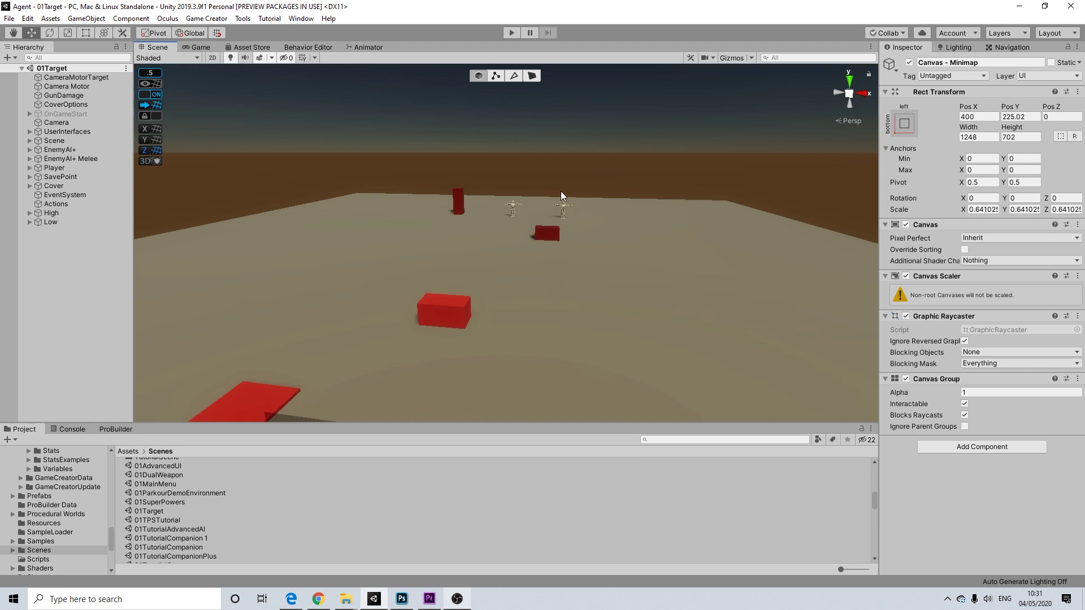
{"action": "scroll", "coordinate": [576, 265], "scroll_direction": "down", "scroll_amount": 5}
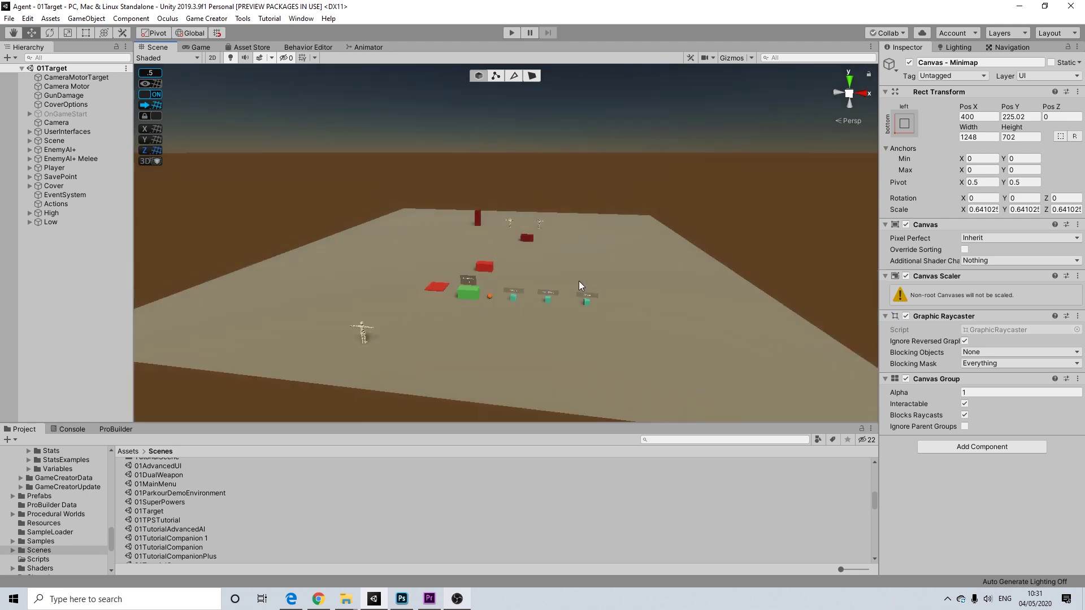
{"action": "scroll", "coordinate": [576, 279], "scroll_direction": "down", "scroll_amount": 2}
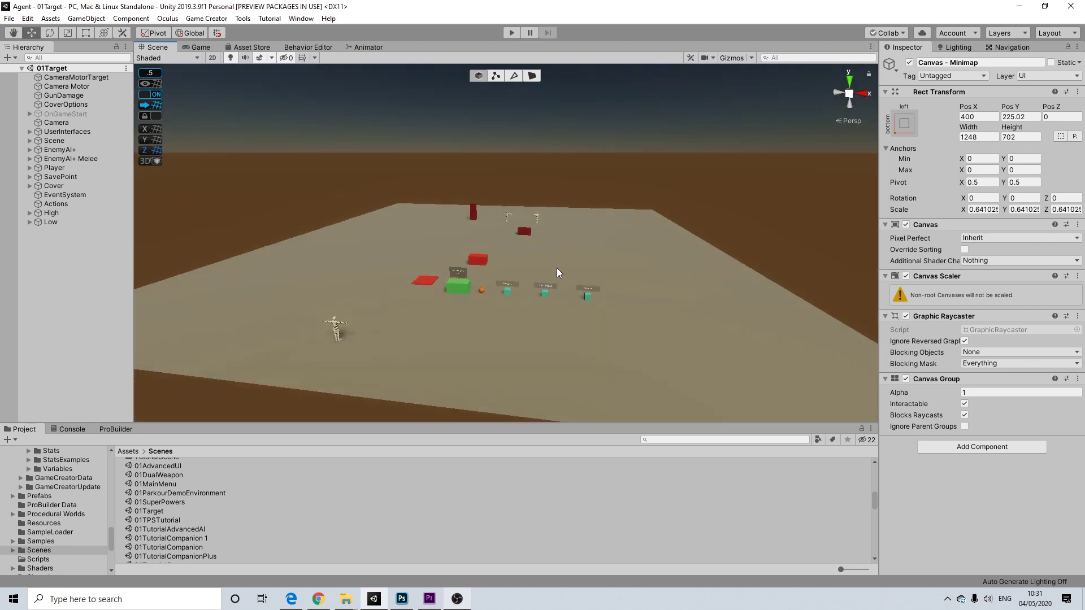
{"action": "scroll", "coordinate": [557, 268], "scroll_direction": "up", "scroll_amount": 3}
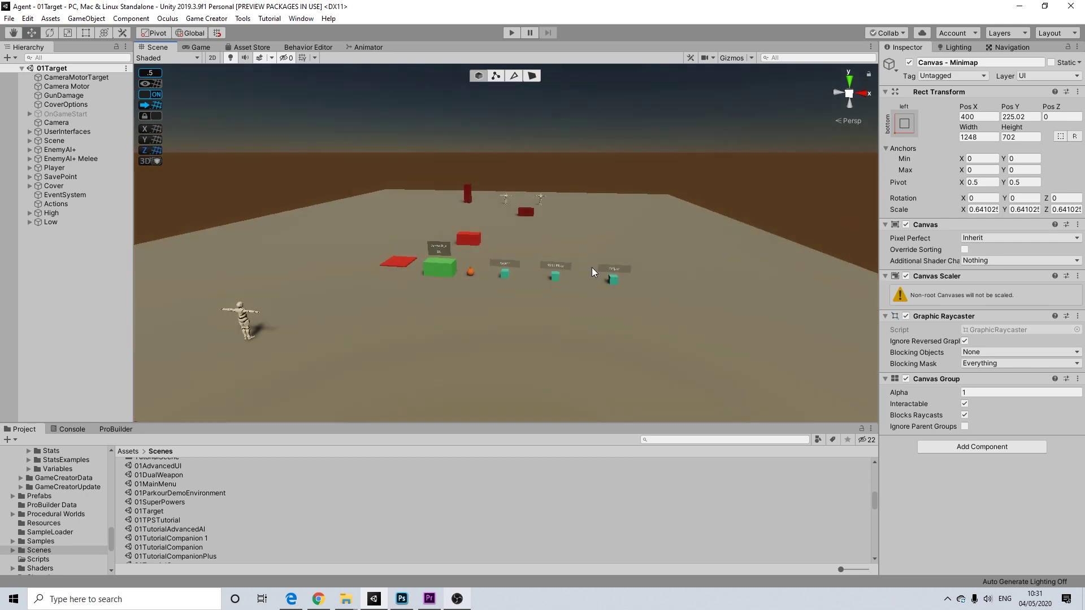
{"action": "scroll", "coordinate": [523, 195], "scroll_direction": "up", "scroll_amount": 3}
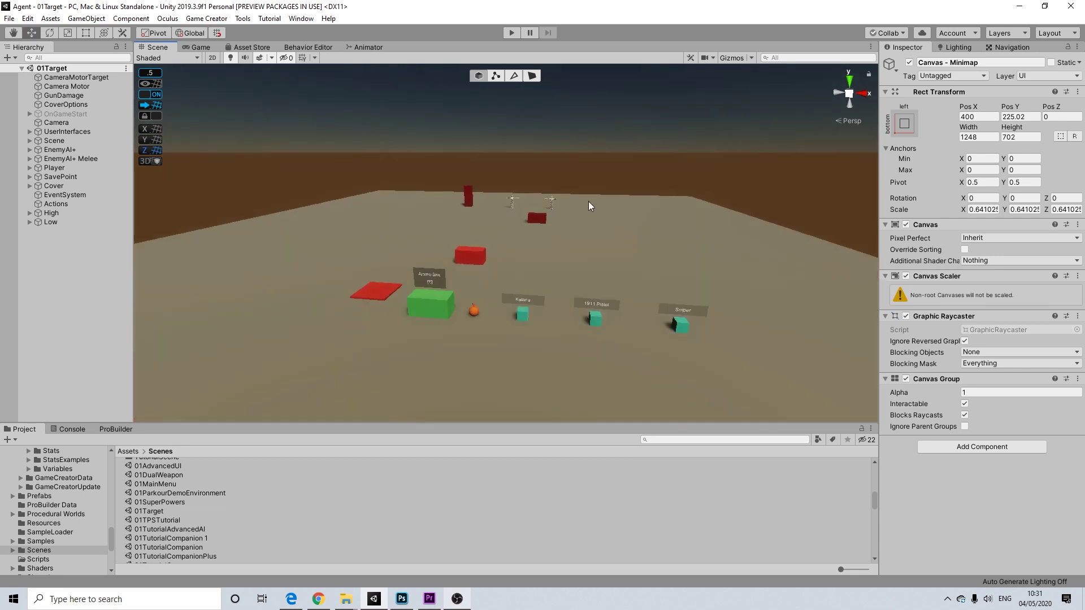
{"action": "scroll", "coordinate": [500, 202], "scroll_direction": "up", "scroll_amount": 5}
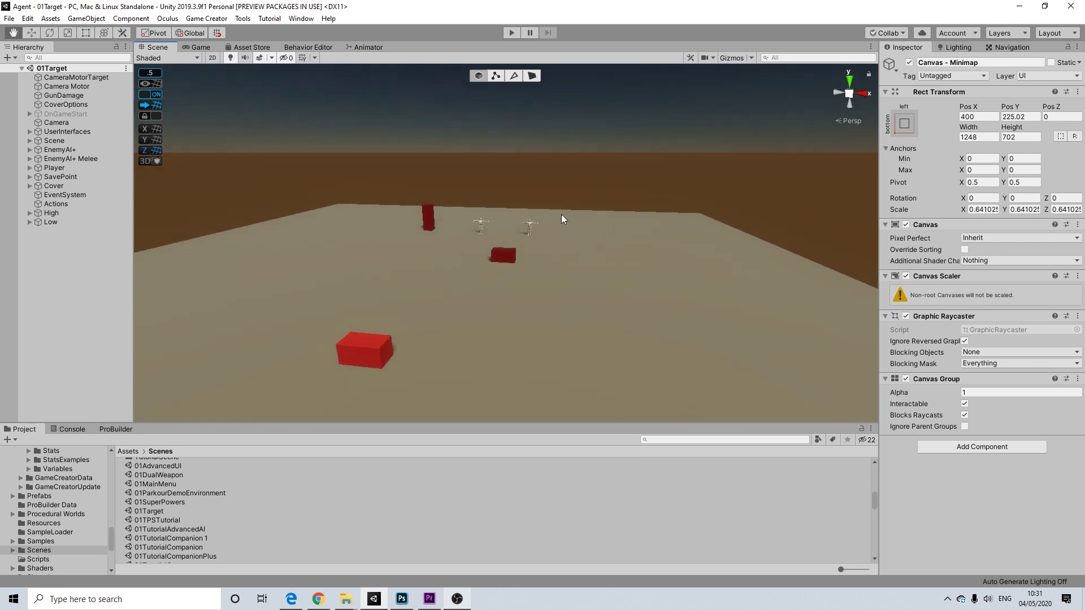
{"action": "middle_click_drag", "start_coordinate": [460, 195], "coordinate": [464, 239]}
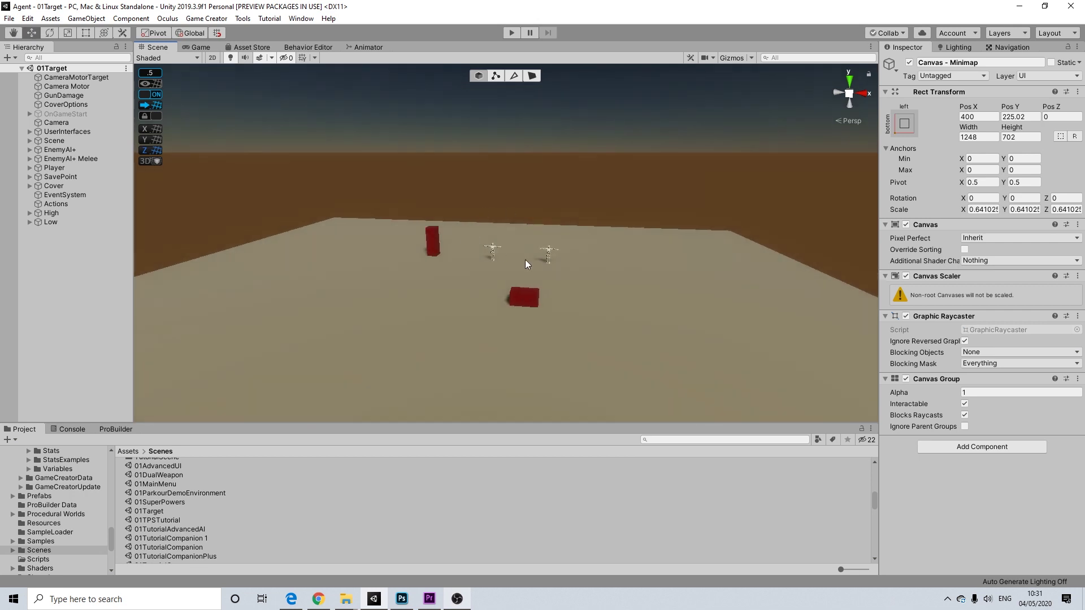
{"action": "scroll", "coordinate": [608, 287], "scroll_direction": "down", "scroll_amount": 6}
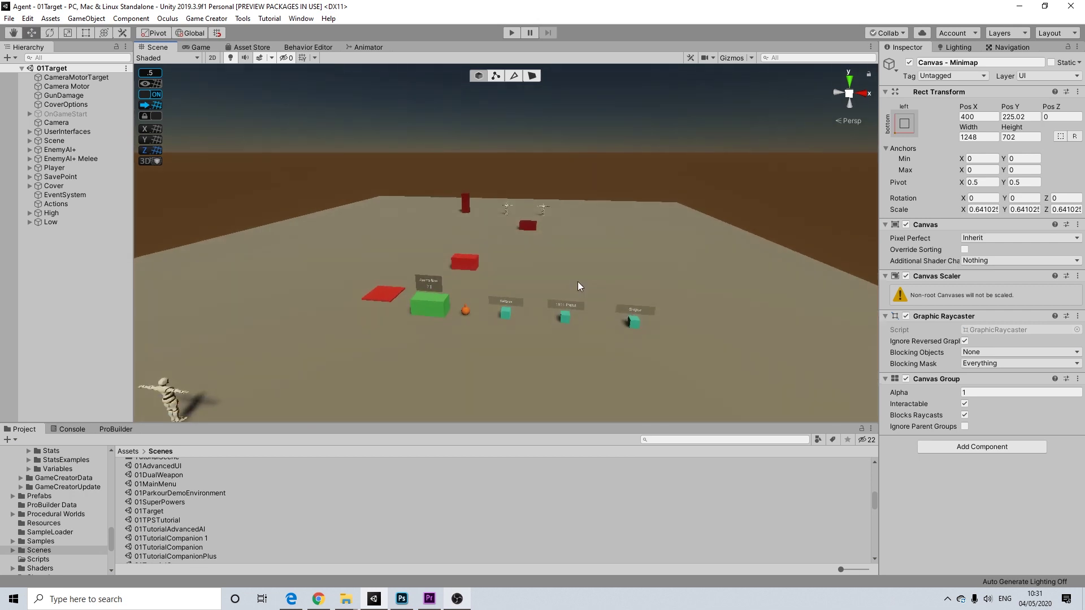
{"action": "middle_click_drag", "start_coordinate": [577, 283], "coordinate": [573, 255]}
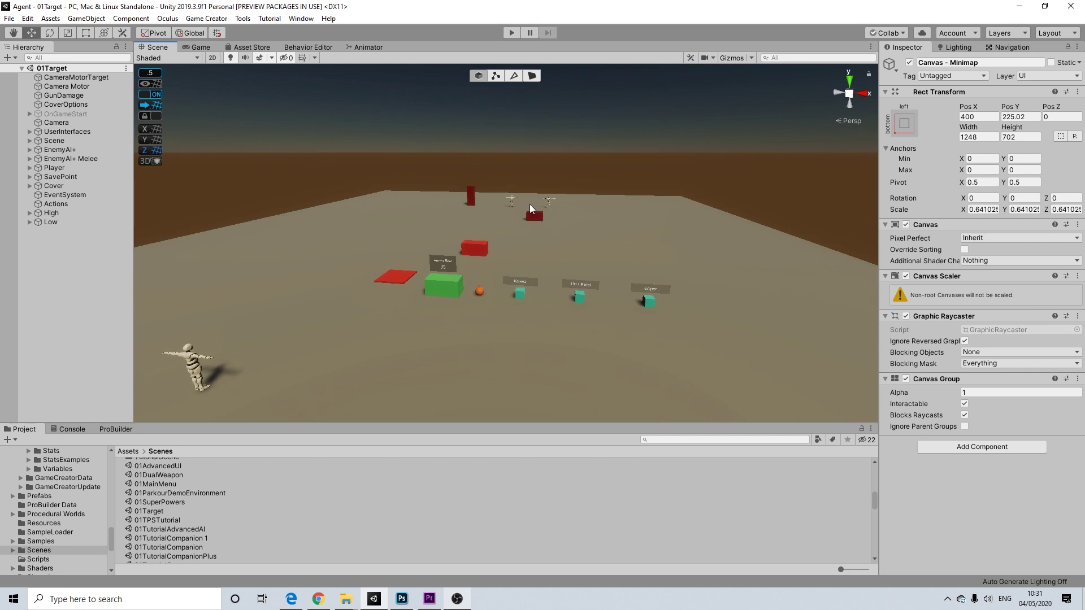
{"action": "scroll", "coordinate": [542, 271], "scroll_direction": "up", "scroll_amount": 2}
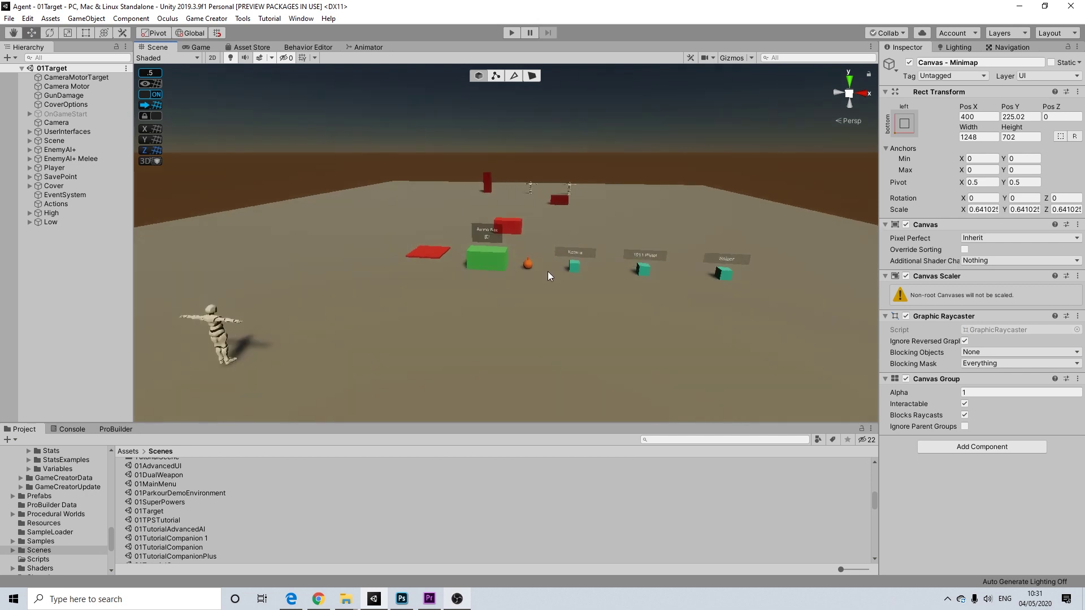
{"action": "scroll", "coordinate": [551, 272], "scroll_direction": "up", "scroll_amount": 3}
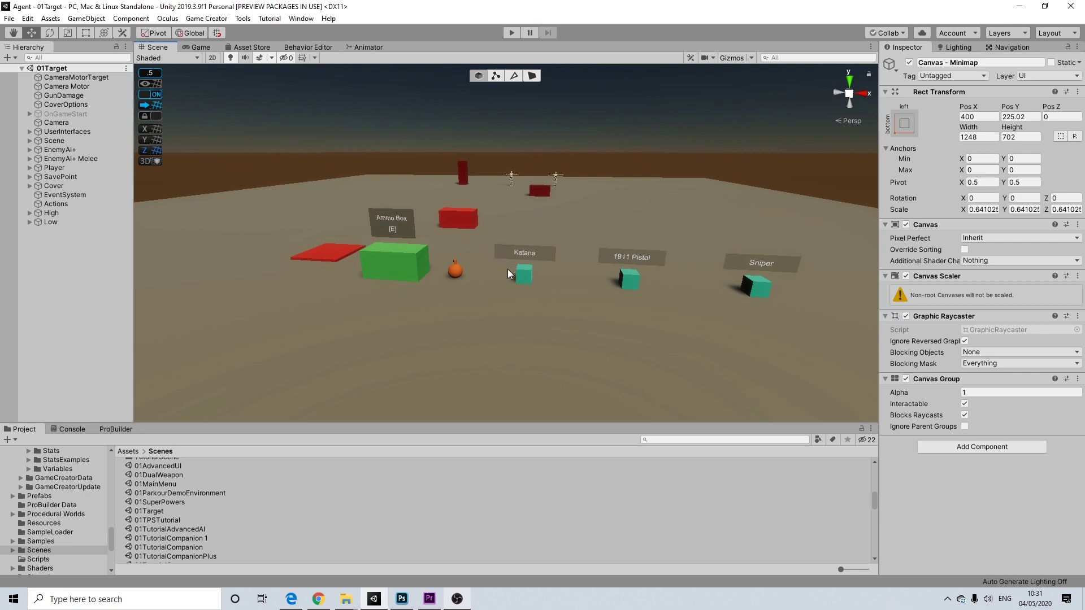
{"action": "scroll", "coordinate": [506, 300], "scroll_direction": "down", "scroll_amount": 4}
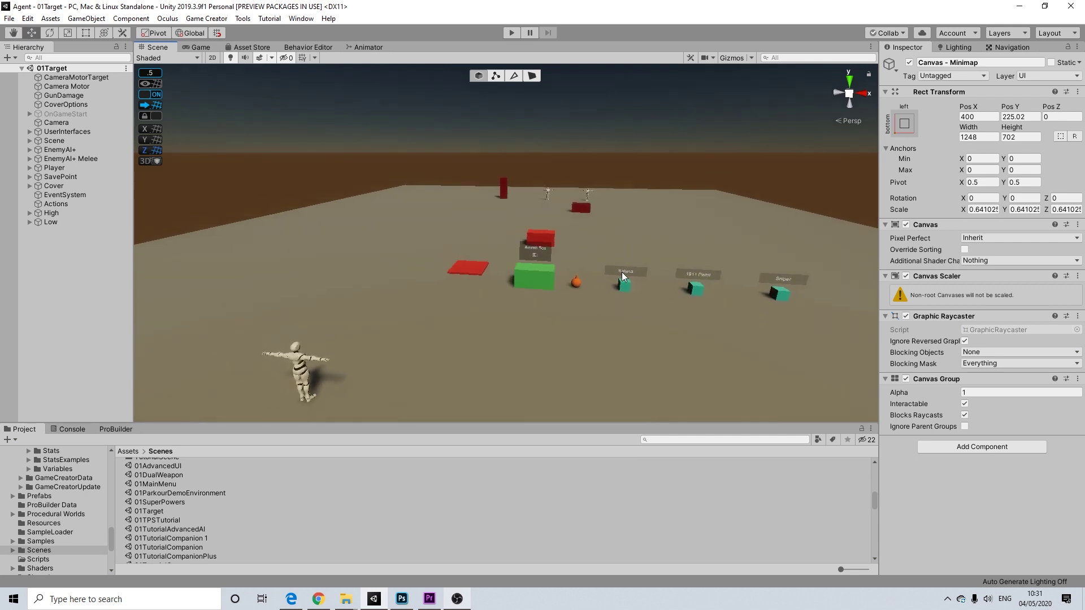
{"action": "scroll", "coordinate": [622, 274], "scroll_direction": "down", "scroll_amount": 2}
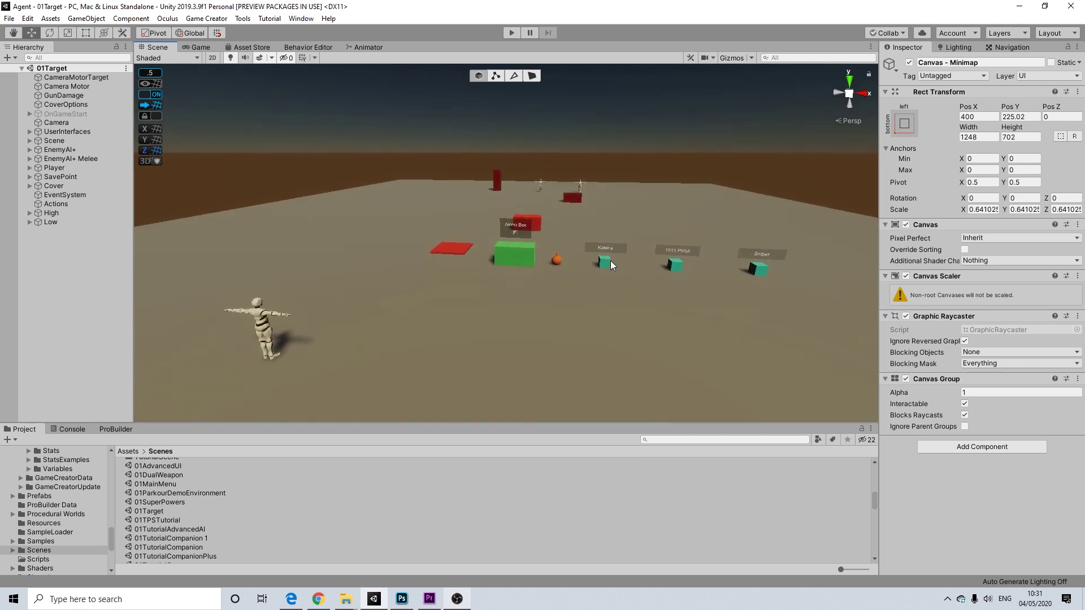
{"action": "middle_click_drag", "start_coordinate": [575, 254], "coordinate": [586, 263]}
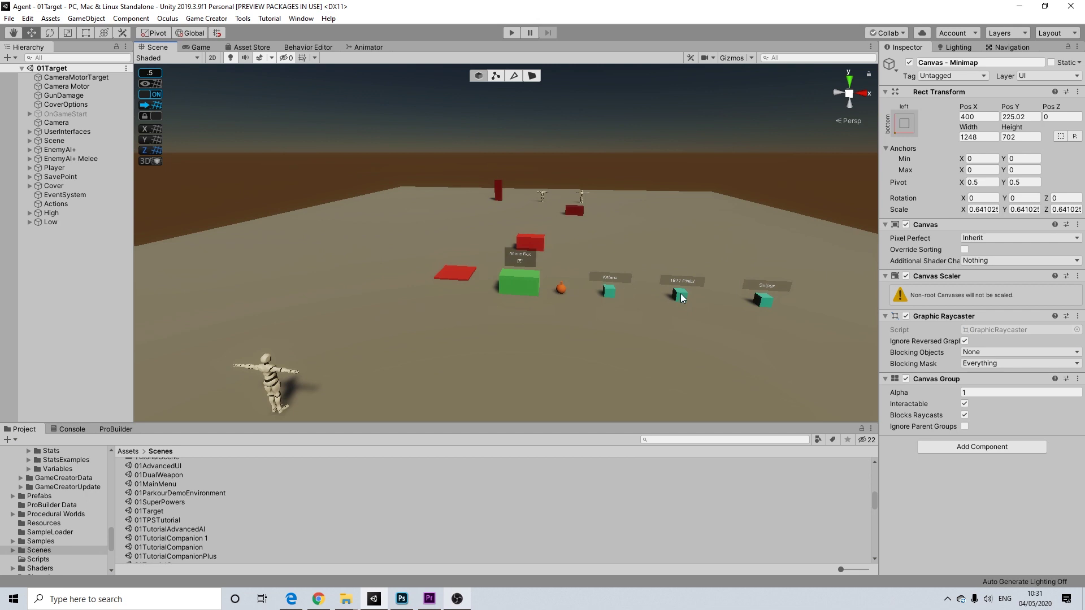
{"action": "middle_click_drag", "start_coordinate": [568, 307], "coordinate": [552, 231]}
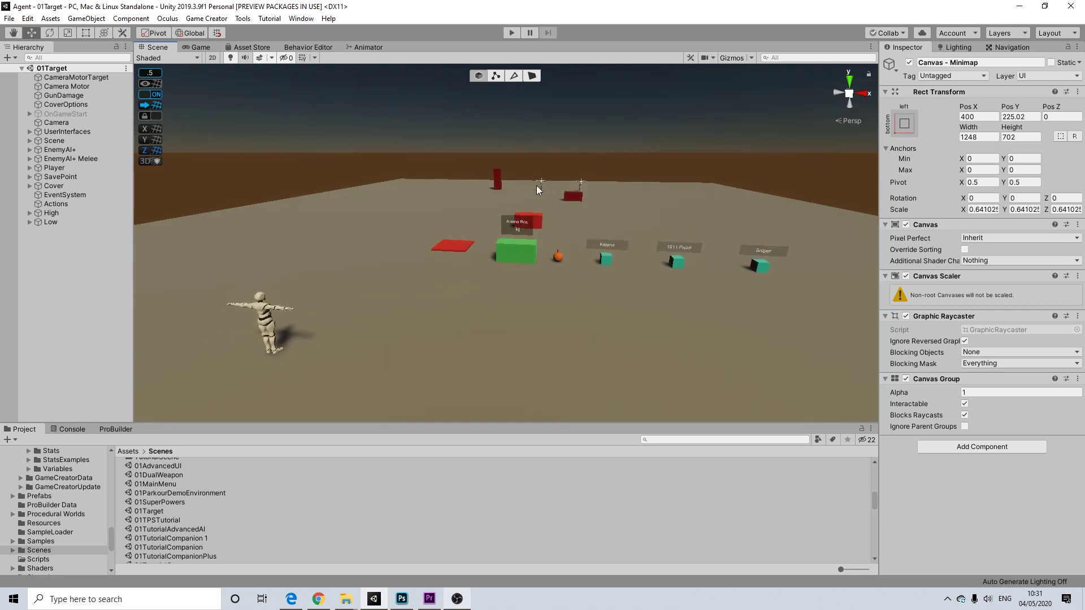
{"action": "middle_click_drag", "start_coordinate": [538, 184], "coordinate": [561, 205]}
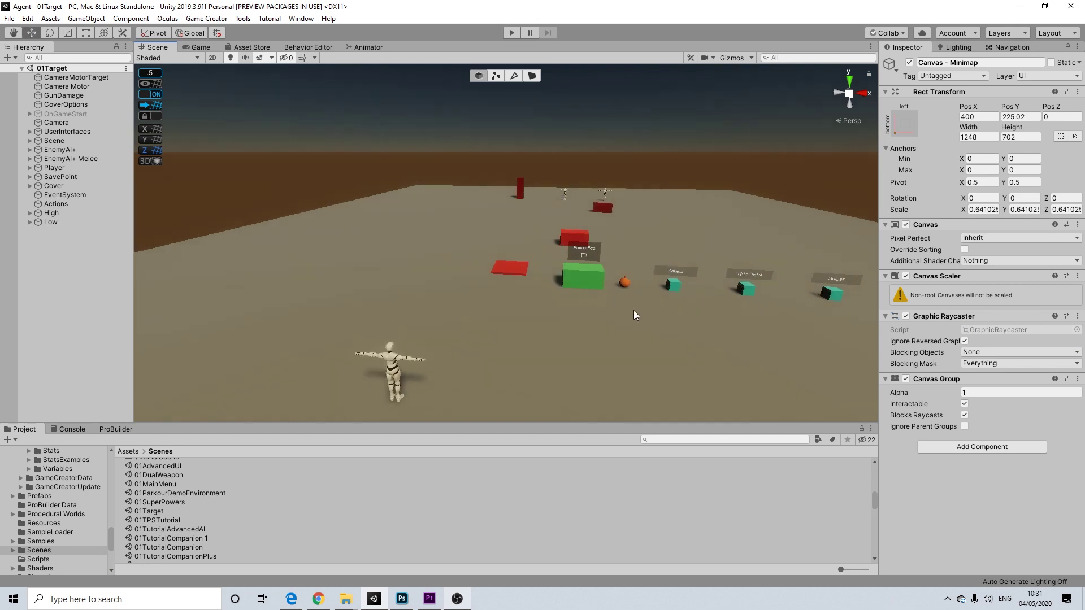
{"action": "middle_click_drag", "start_coordinate": [634, 315], "coordinate": [553, 287]}
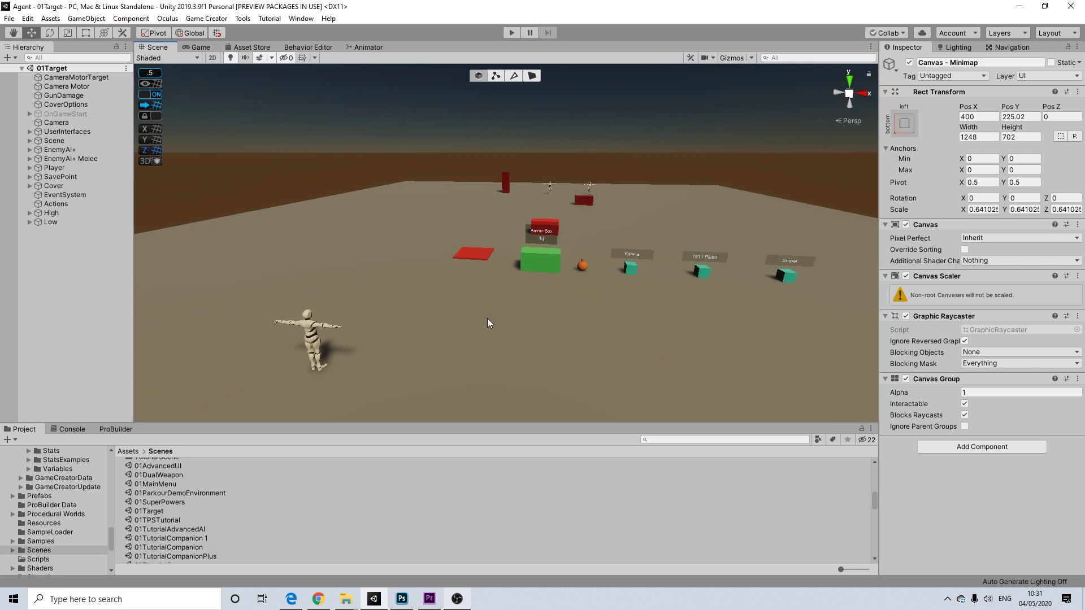
{"action": "middle_click_drag", "start_coordinate": [355, 333], "coordinate": [336, 334]}
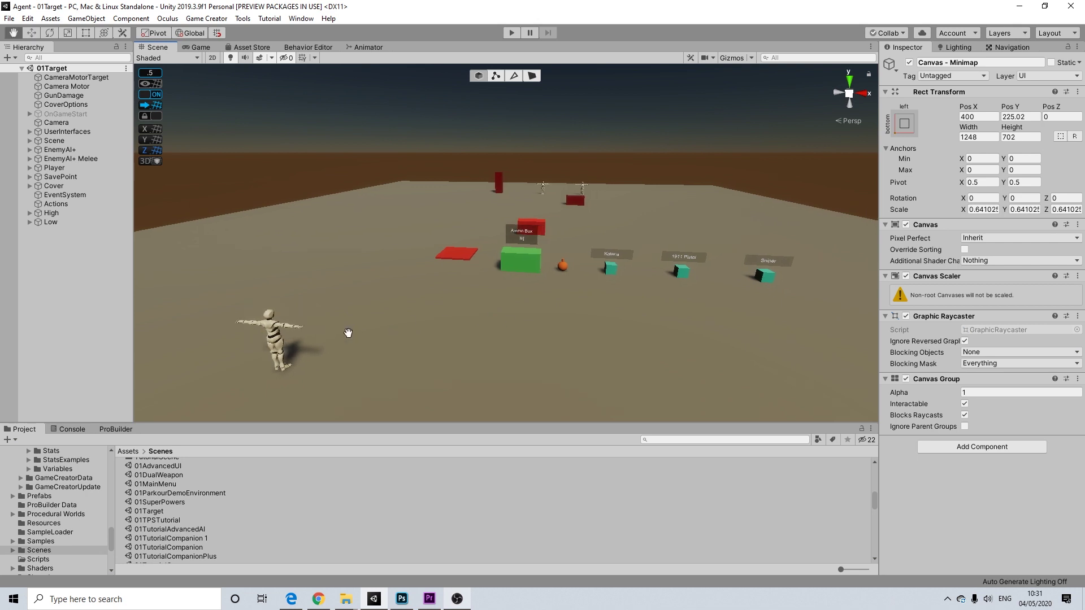
Step: Expand the Player object in the Hierarchy to show its children
{"action": "left_click", "coordinate": [30, 169]}
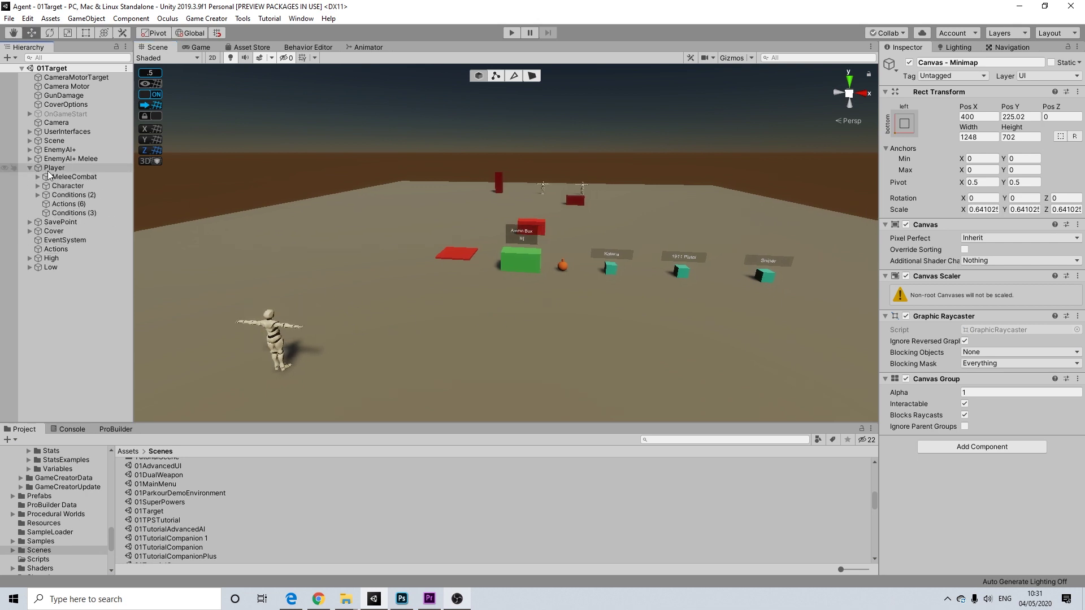
{"action": "scroll", "coordinate": [82, 494], "scroll_direction": "up", "scroll_amount": 10}
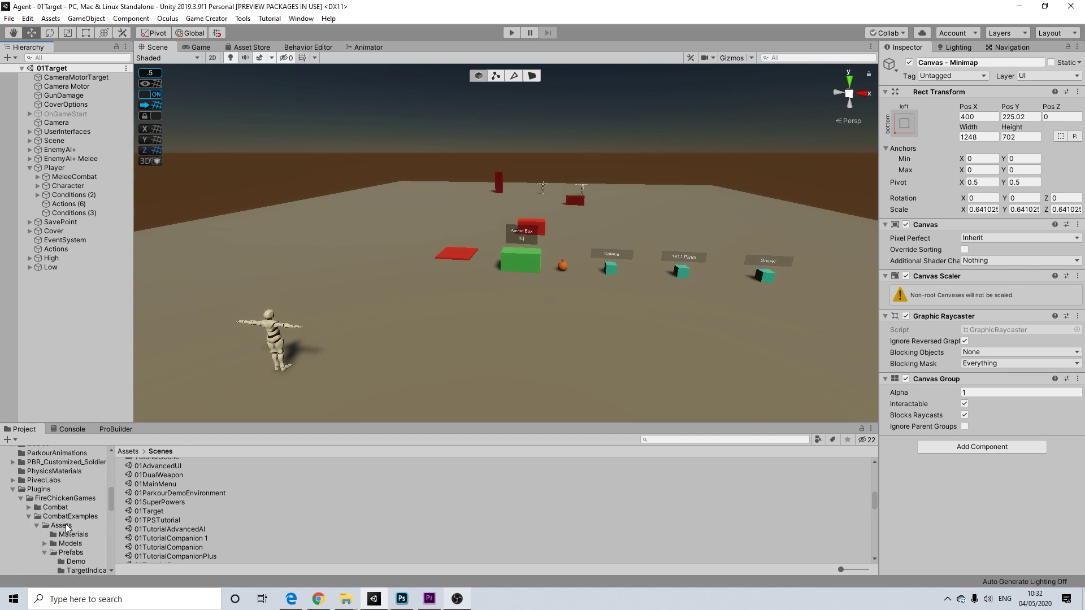
{"action": "scroll", "coordinate": [71, 529], "scroll_direction": "down", "scroll_amount": 1}
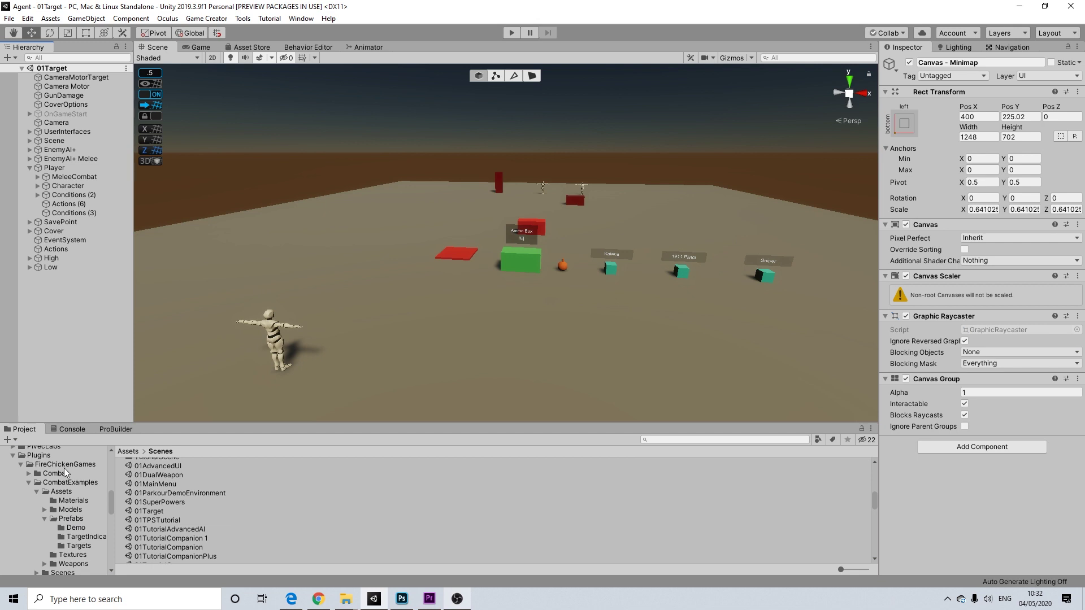
Step: Drag the PlayerTargeter prefab from CombatExamples/Assets/Prefabs onto the Player object
{"action": "left_click", "coordinate": [69, 483]}
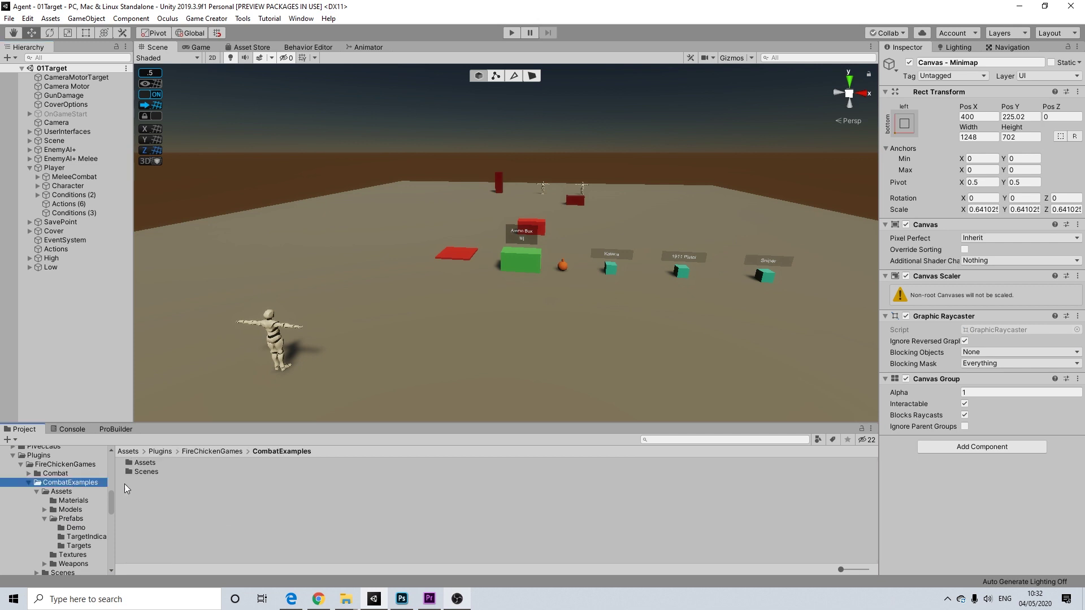
{"action": "double_click", "coordinate": [145, 463]}
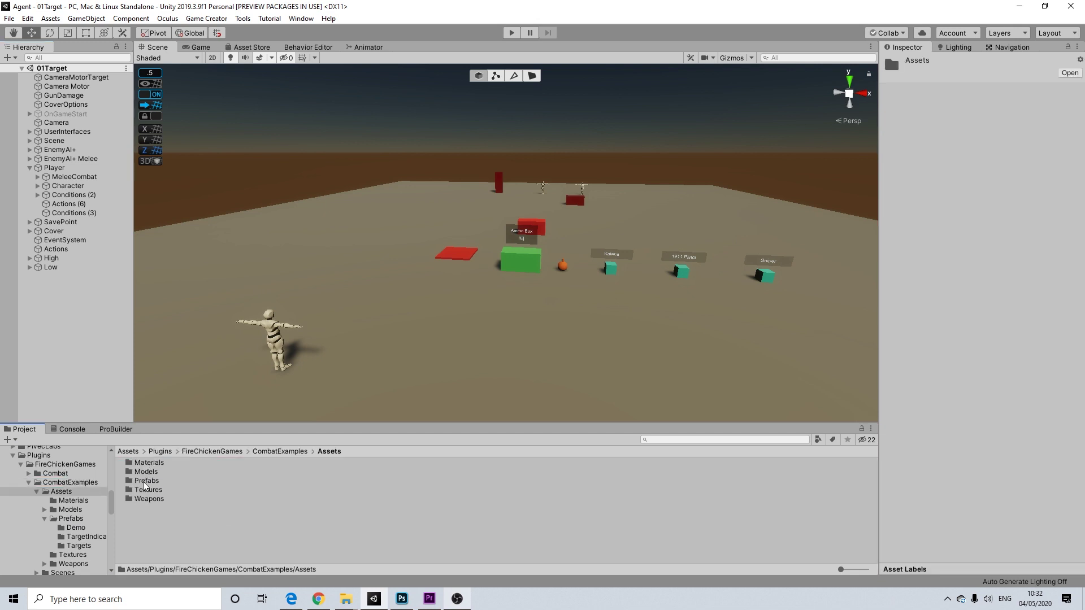
{"action": "left_click", "coordinate": [145, 482]}
{"action": "double_click", "coordinate": [144, 483]}
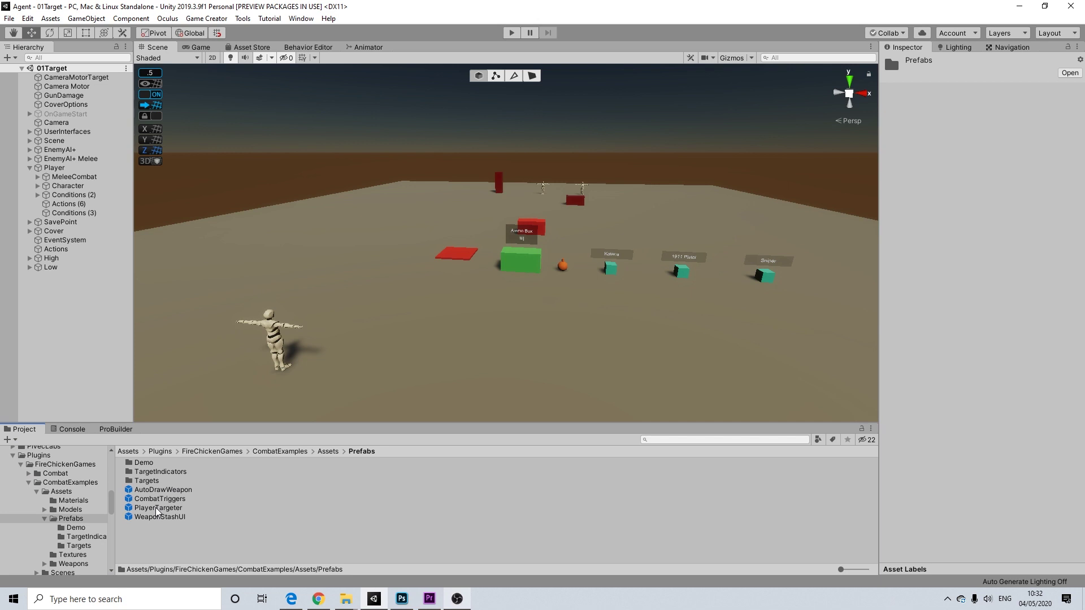
{"action": "left_click_drag", "start_coordinate": [157, 512], "coordinate": [64, 170]}
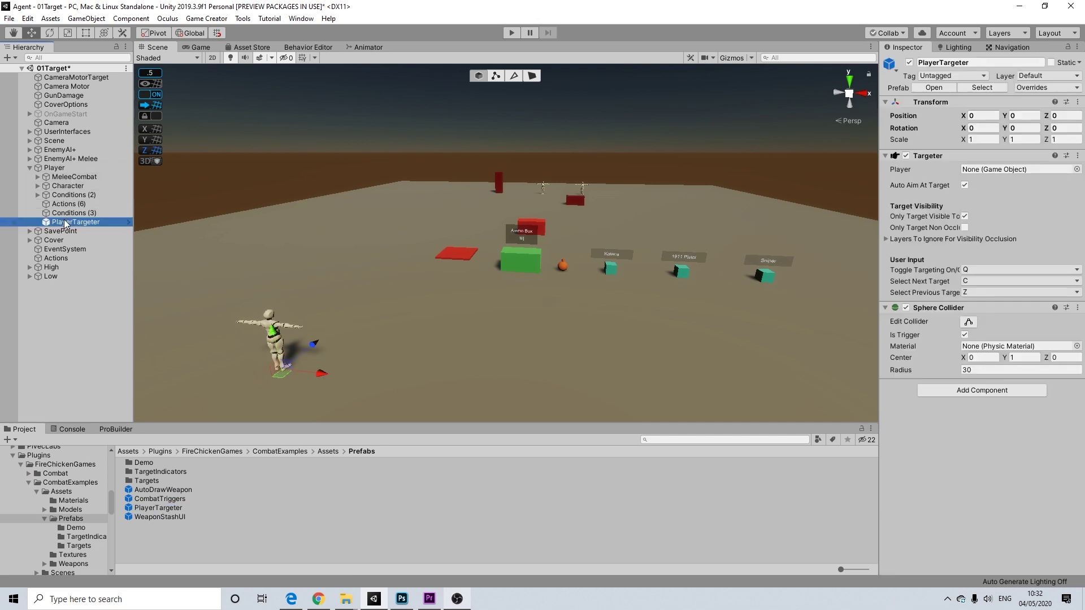
Step: Make PlayerTargeter the Player's first child and assign Player to its Targeter's Player field
{"action": "left_click", "coordinate": [55, 169]}
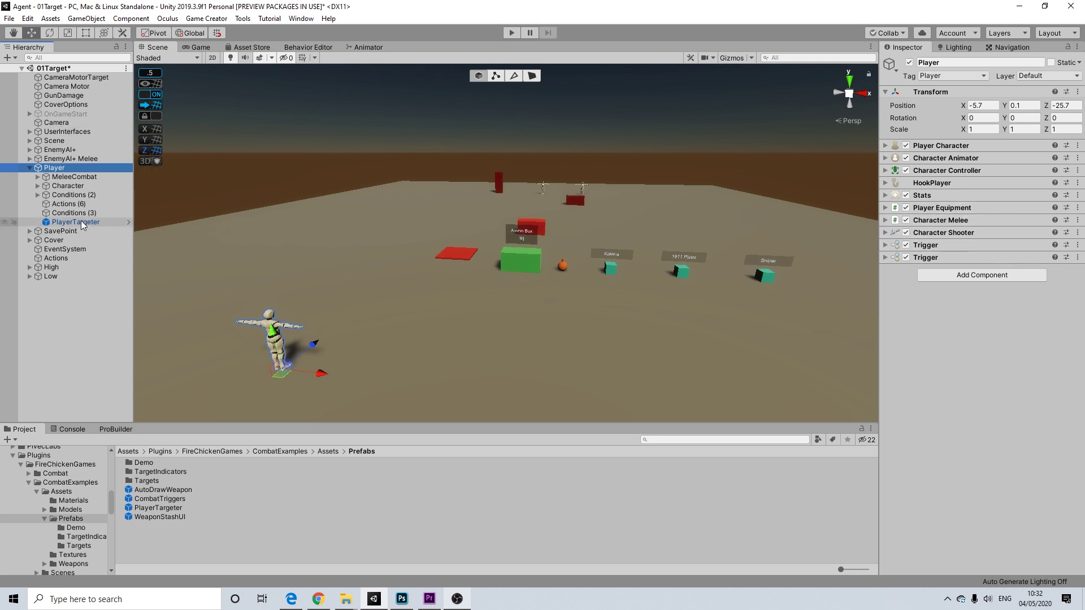
{"action": "left_click_drag", "start_coordinate": [82, 223], "coordinate": [62, 171]}
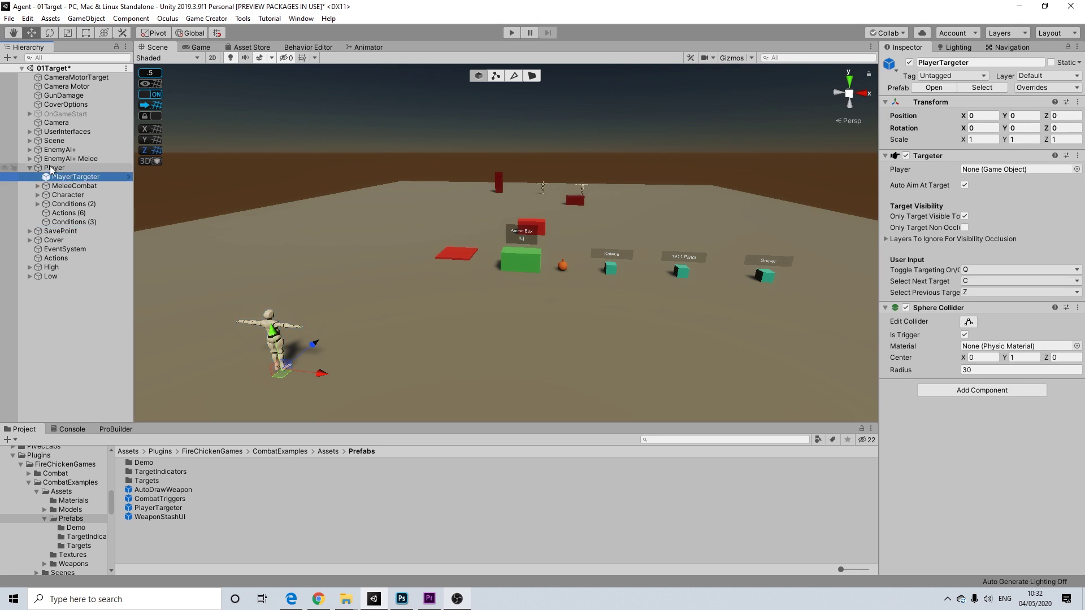
{"action": "left_click_drag", "start_coordinate": [50, 168], "coordinate": [1014, 173]}
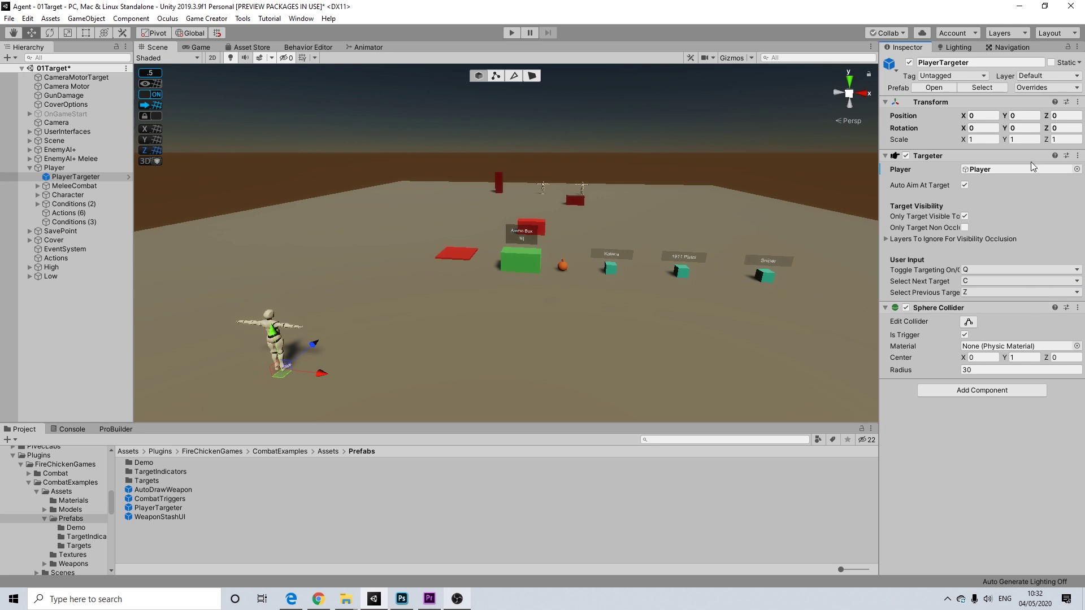
Step: Keep Q as the Toggle Targeting key, then collapse Player and expand EnemyAI+
{"action": "left_click", "coordinate": [968, 269]}
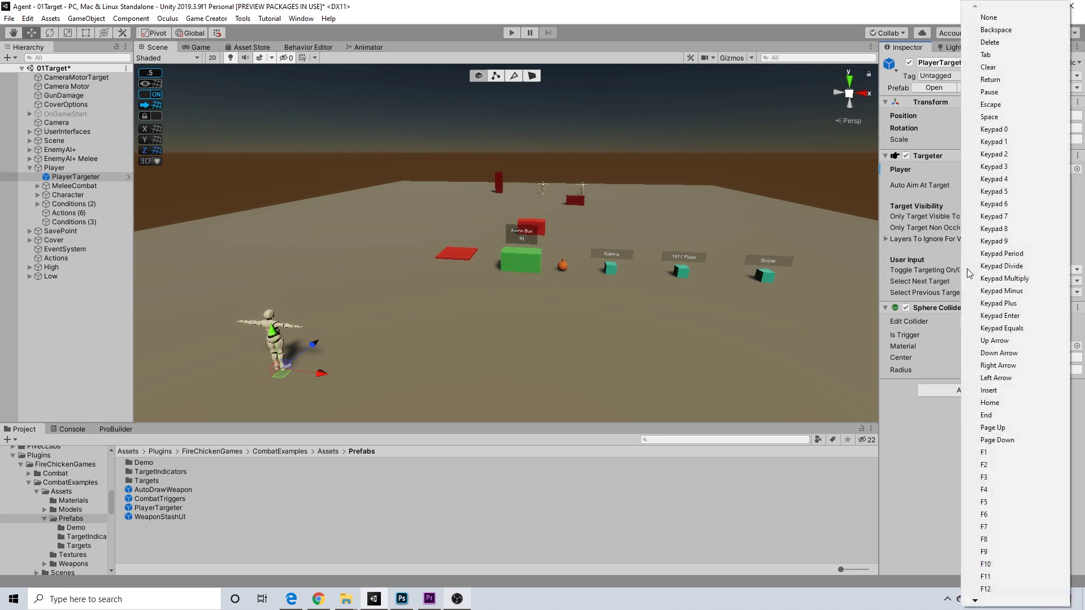
{"action": "left_click", "coordinate": [938, 256]}
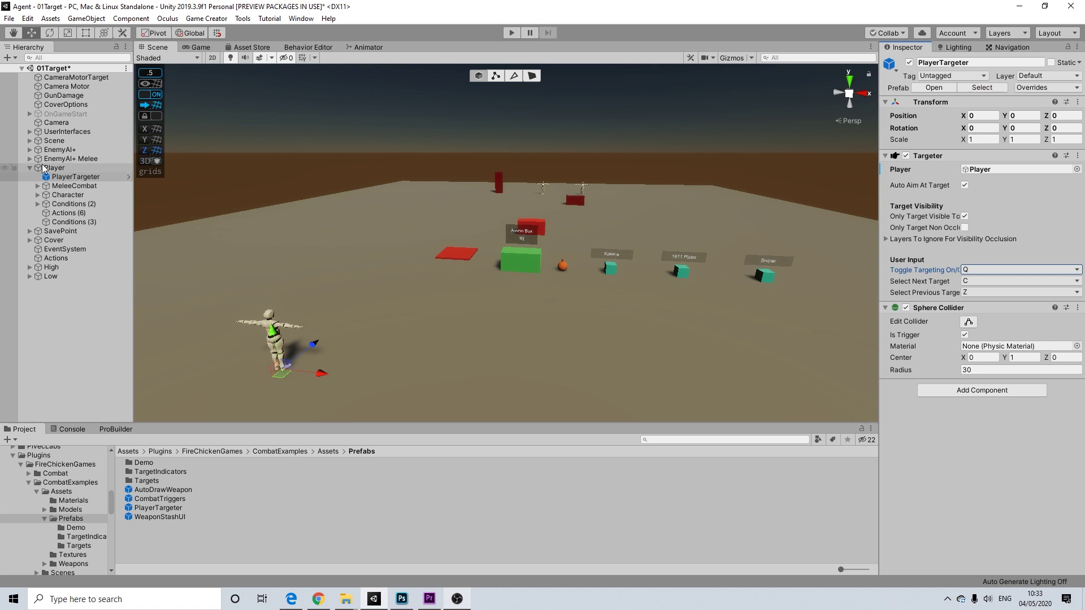
{"action": "left_click", "coordinate": [30, 168]}
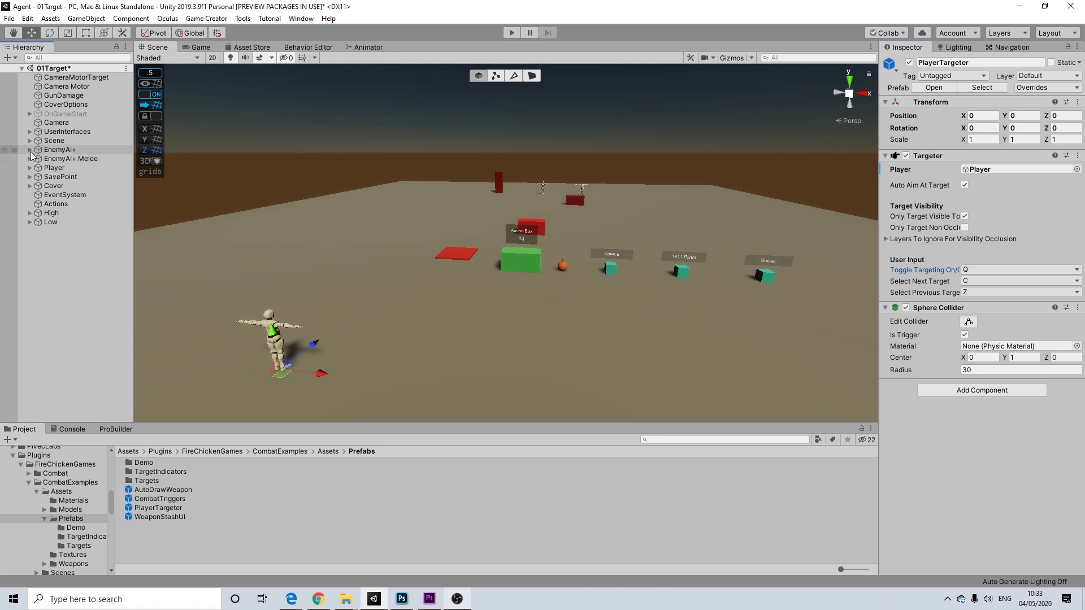
{"action": "left_click", "coordinate": [28, 150]}
Step: Collapse the EnemyAI+ and EnemyAI+ Melee Character nodes, then select the EnemyAI+ Character
{"action": "left_click", "coordinate": [37, 159]}
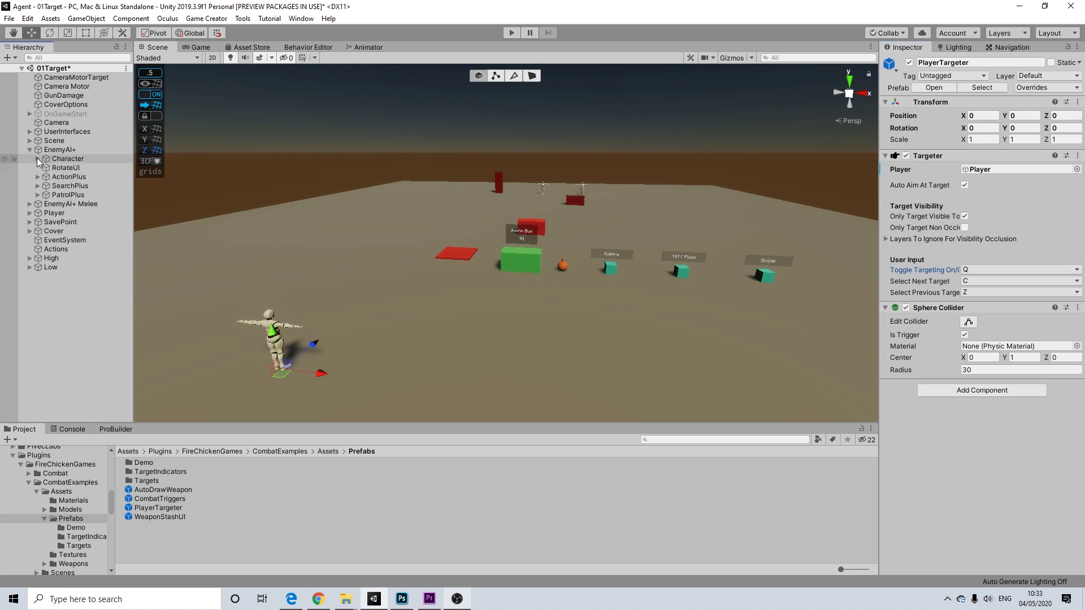
{"action": "left_click", "coordinate": [30, 204]}
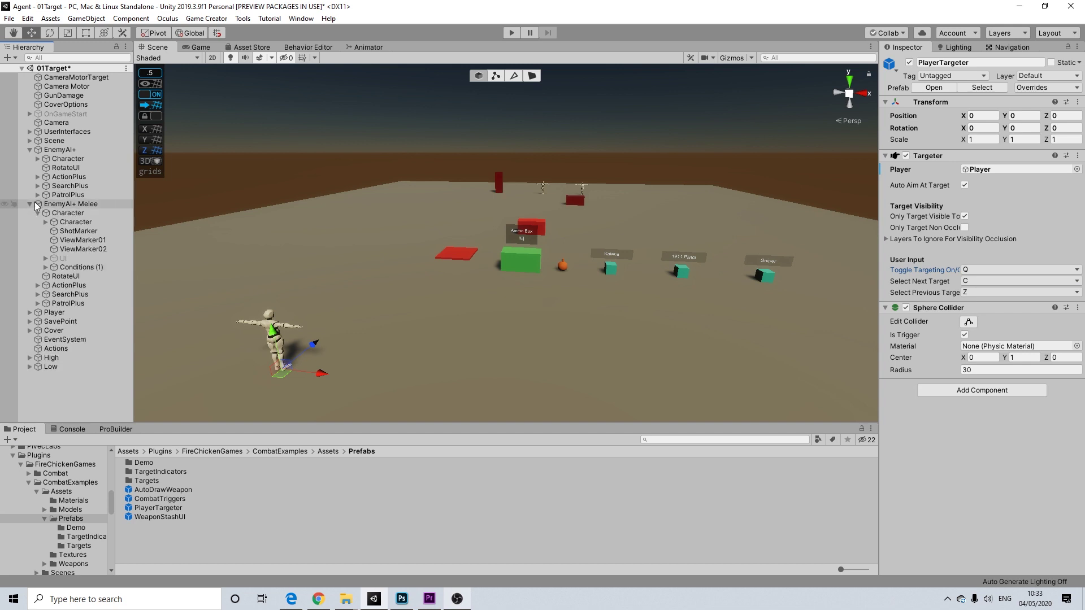
{"action": "left_click", "coordinate": [37, 213]}
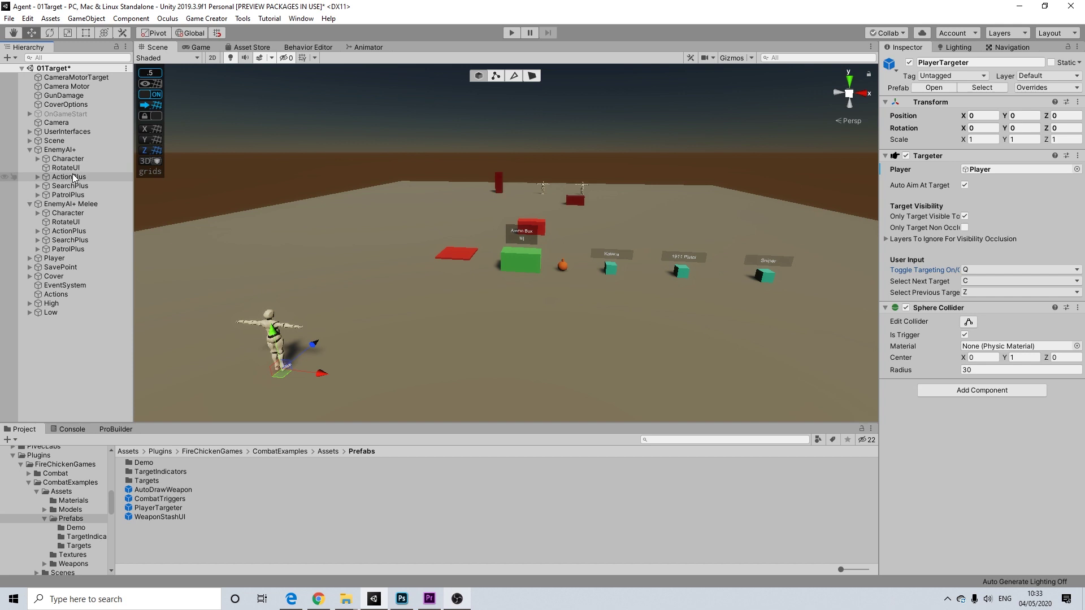
{"action": "middle_click_drag", "start_coordinate": [387, 211], "coordinate": [371, 241]}
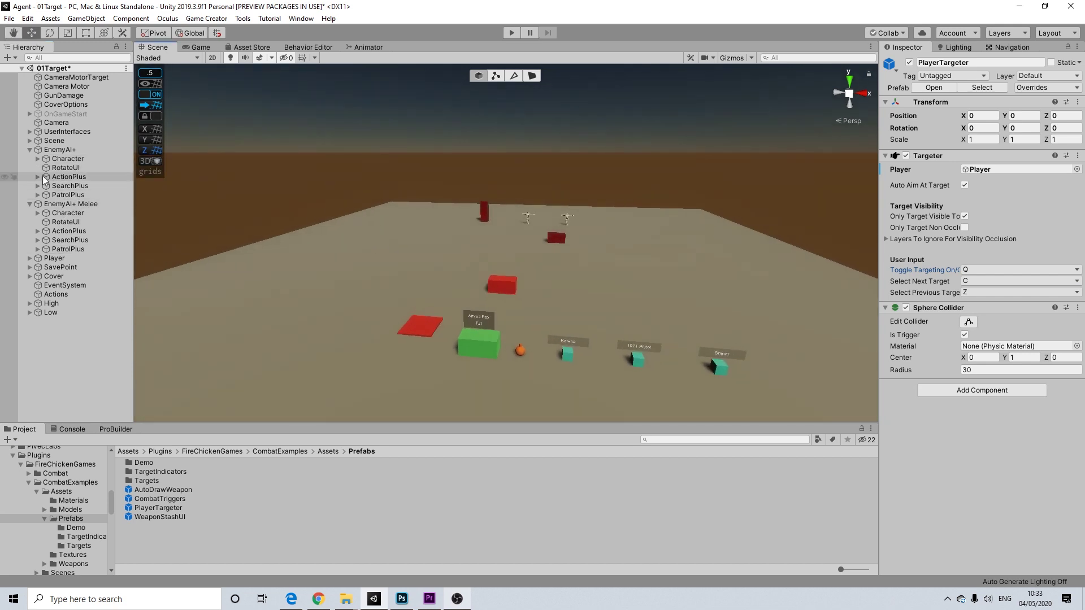
{"action": "middle_click_drag", "start_coordinate": [213, 247], "coordinate": [314, 137]}
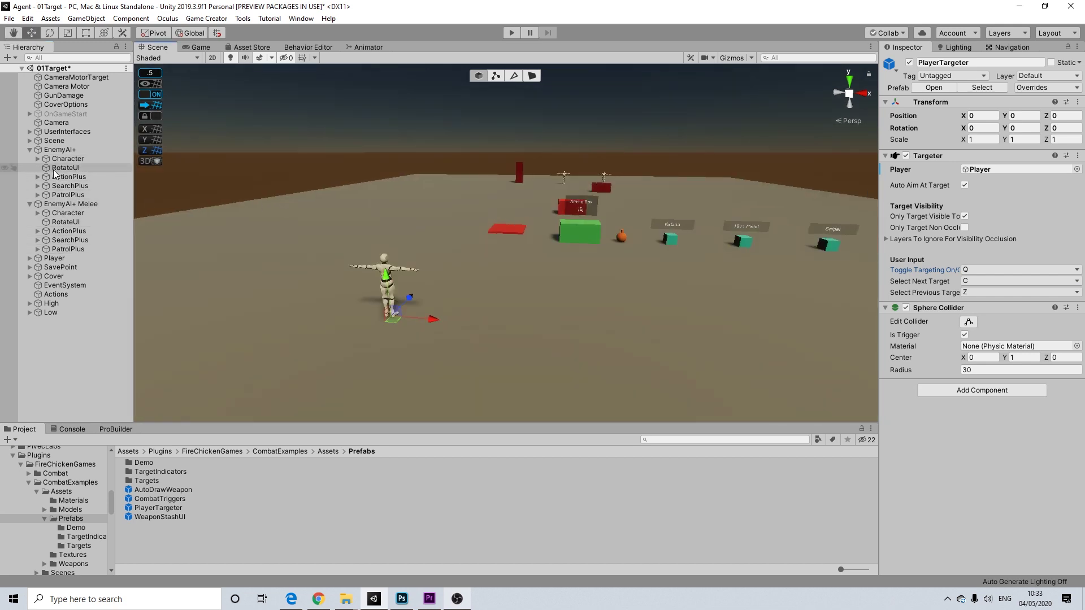
{"action": "left_click", "coordinate": [61, 151]}
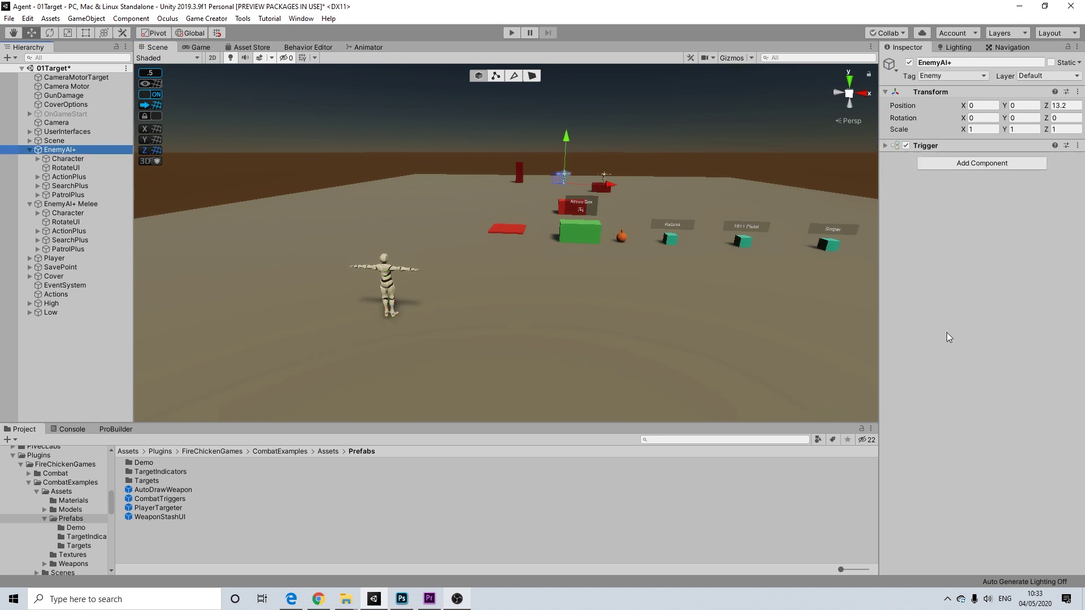
{"action": "left_click", "coordinate": [71, 159]}
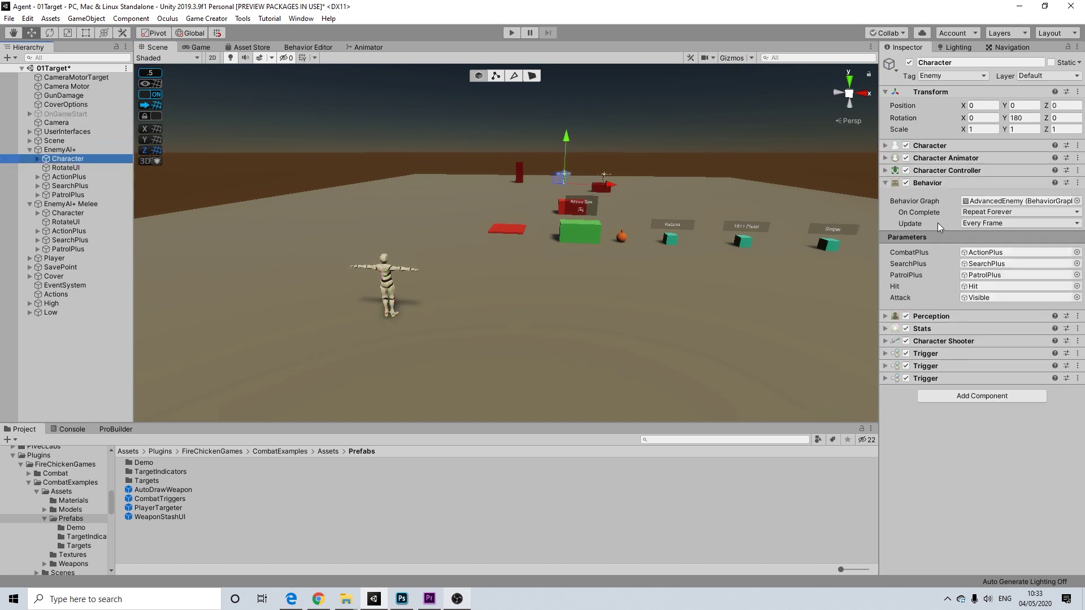
Step: Collapse Behavior and add Targetable and Local Variables components to the EnemyAI+ Character
{"action": "left_click", "coordinate": [885, 182]}
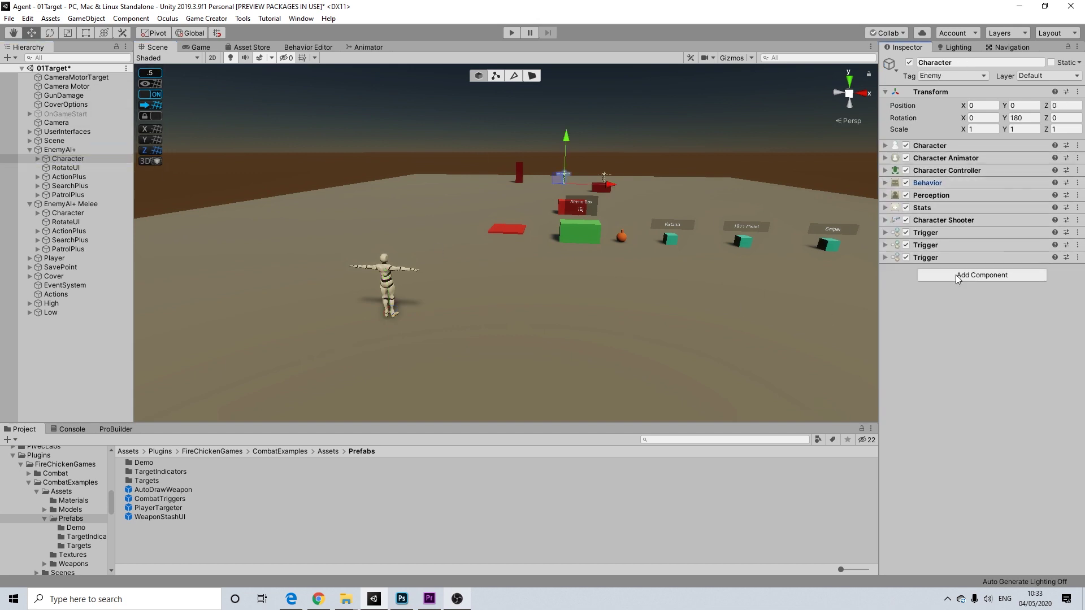
{"action": "left_click", "coordinate": [981, 274]}
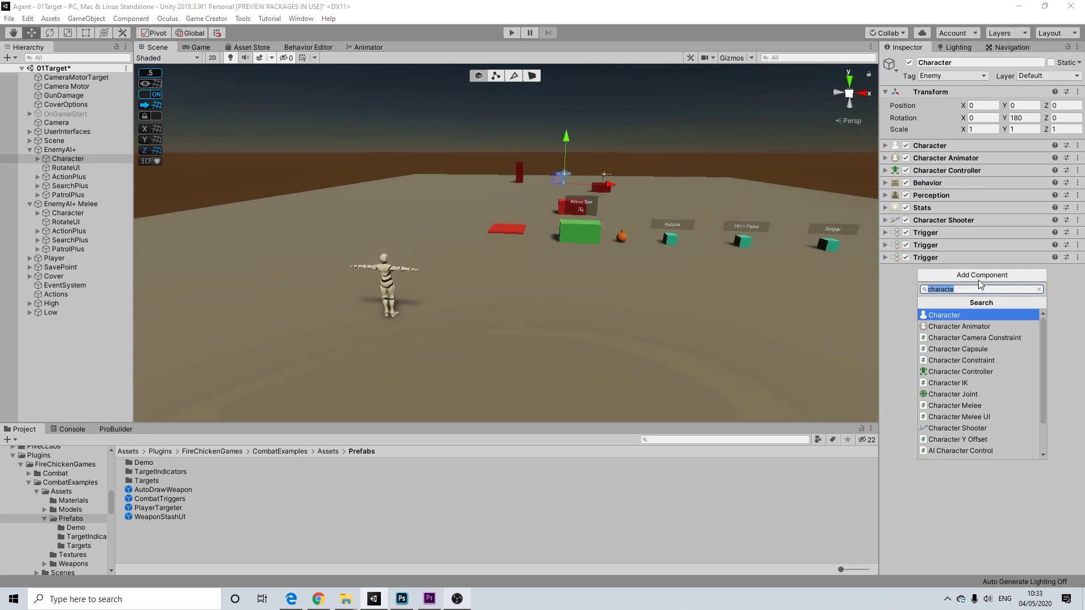
{"action": "type", "text": "targ"}
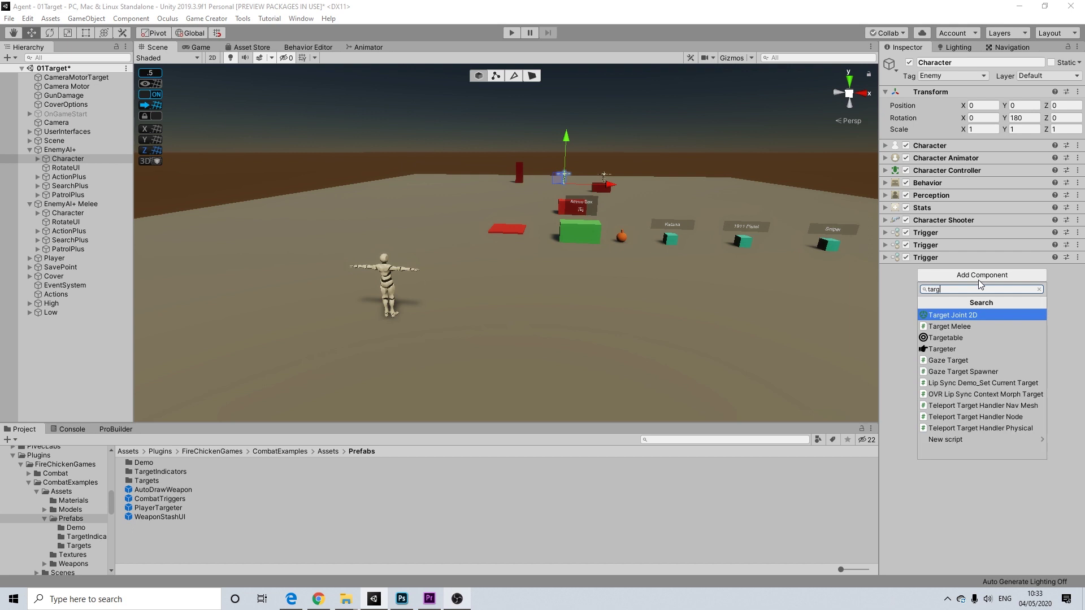
{"action": "left_click", "coordinate": [948, 338]}
{"action": "left_click", "coordinate": [968, 287]}
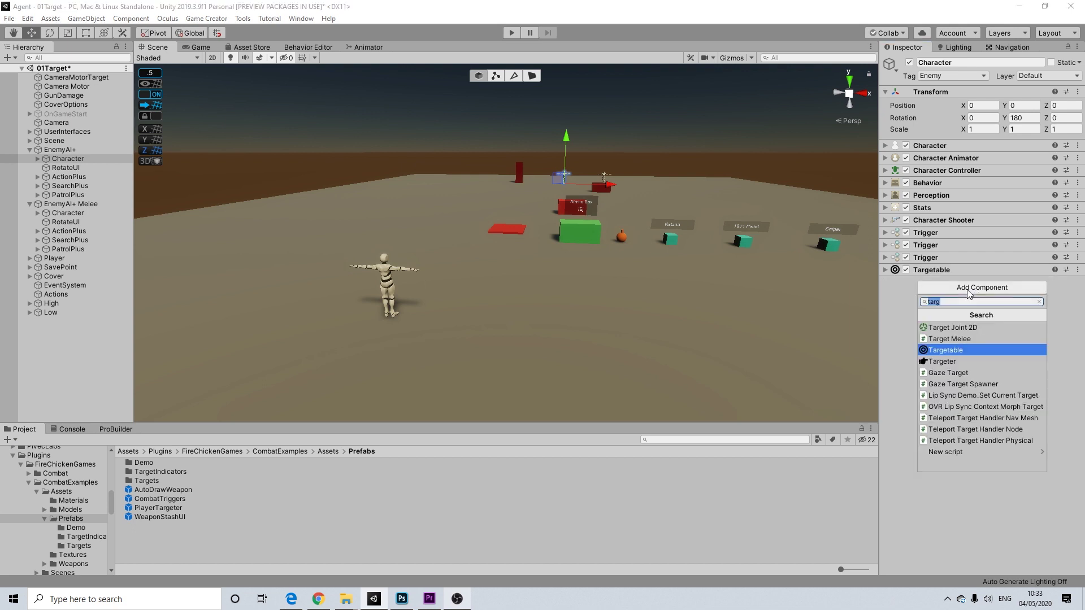
{"action": "type", "text": "loc"}
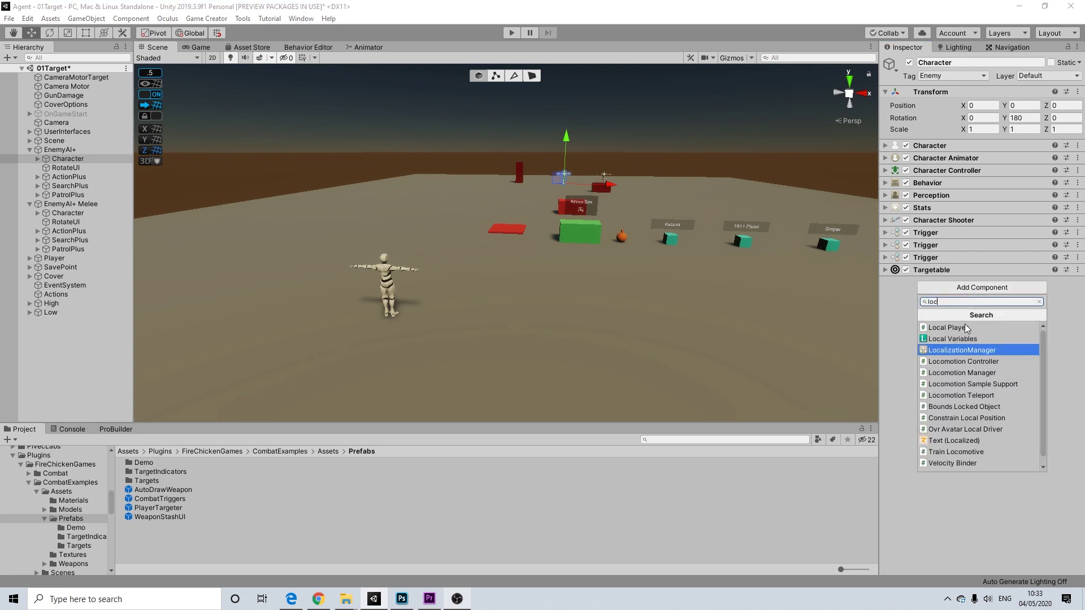
{"action": "left_click", "coordinate": [955, 339]}
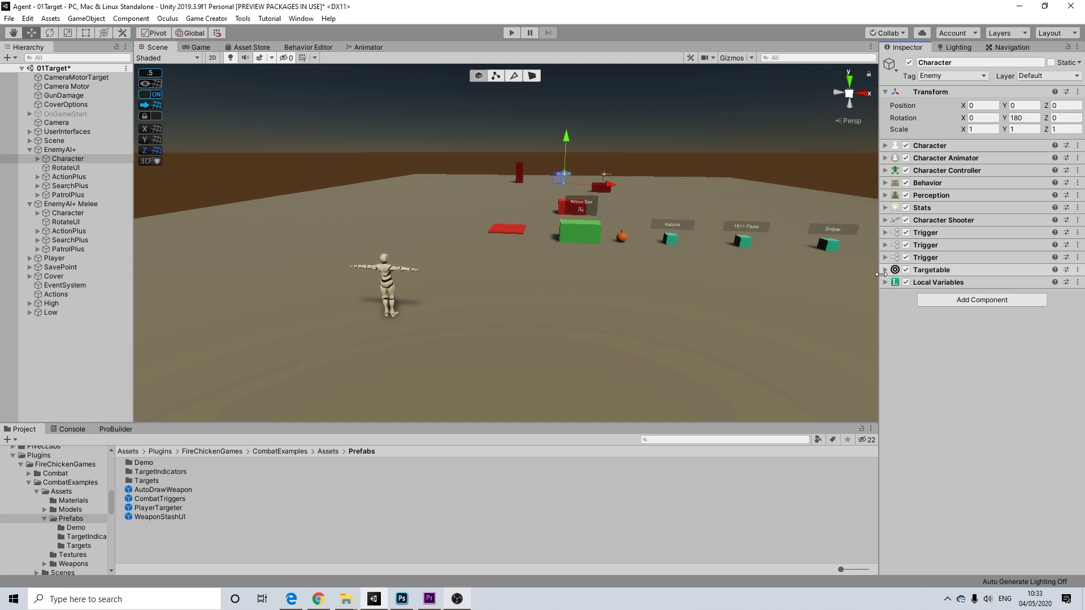
Step: Add two local variables, making the first a String named MyName with value 'Enemy Shooter'
{"action": "left_click", "coordinate": [885, 282]}
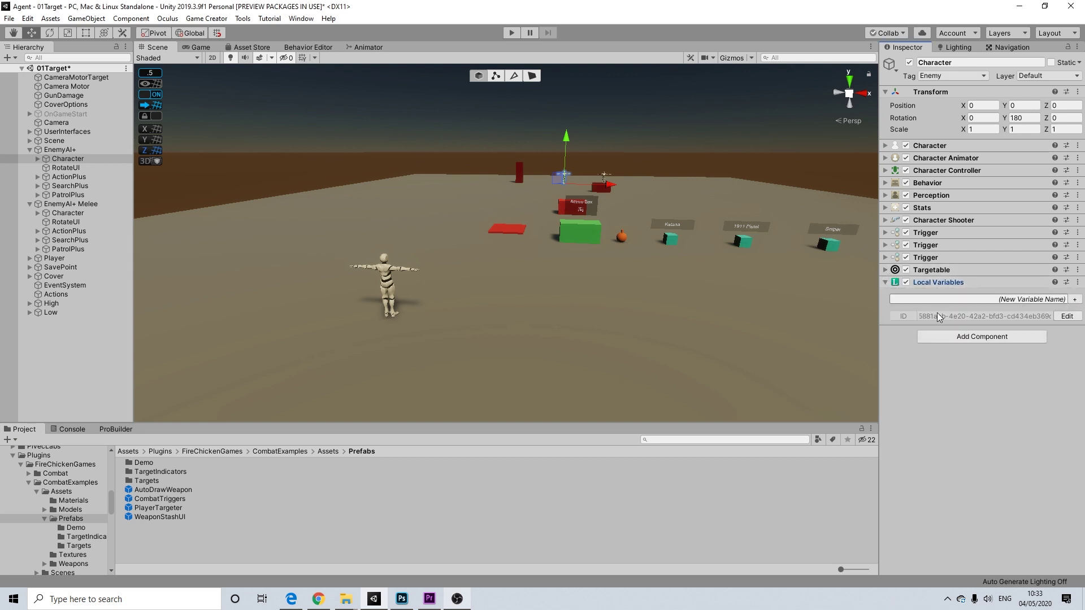
{"action": "left_click", "coordinate": [1074, 301]}
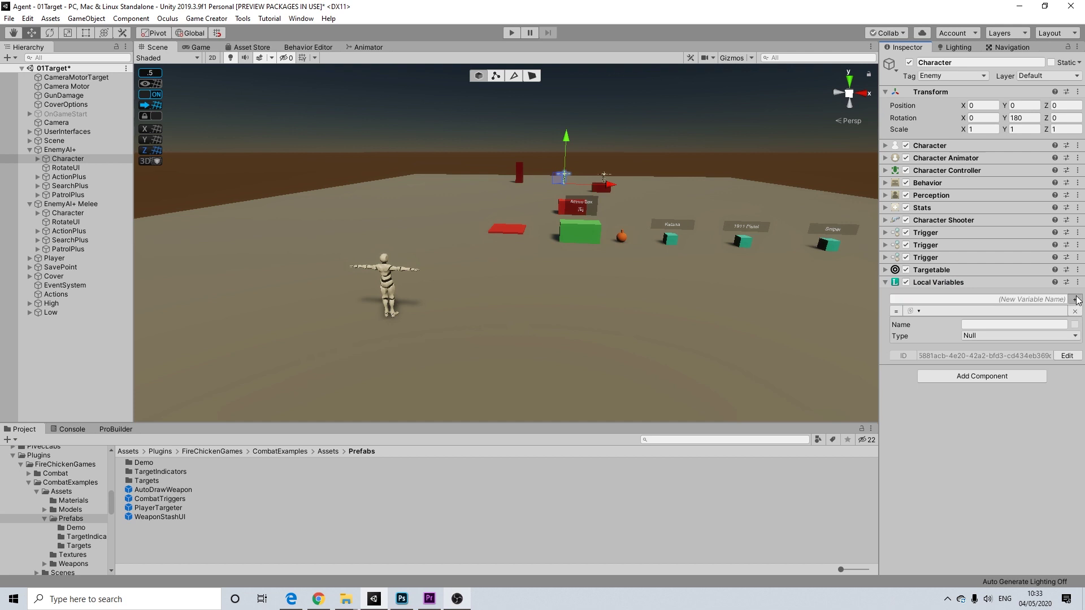
{"action": "left_click", "coordinate": [1076, 300]}
{"action": "left_click", "coordinate": [984, 335]}
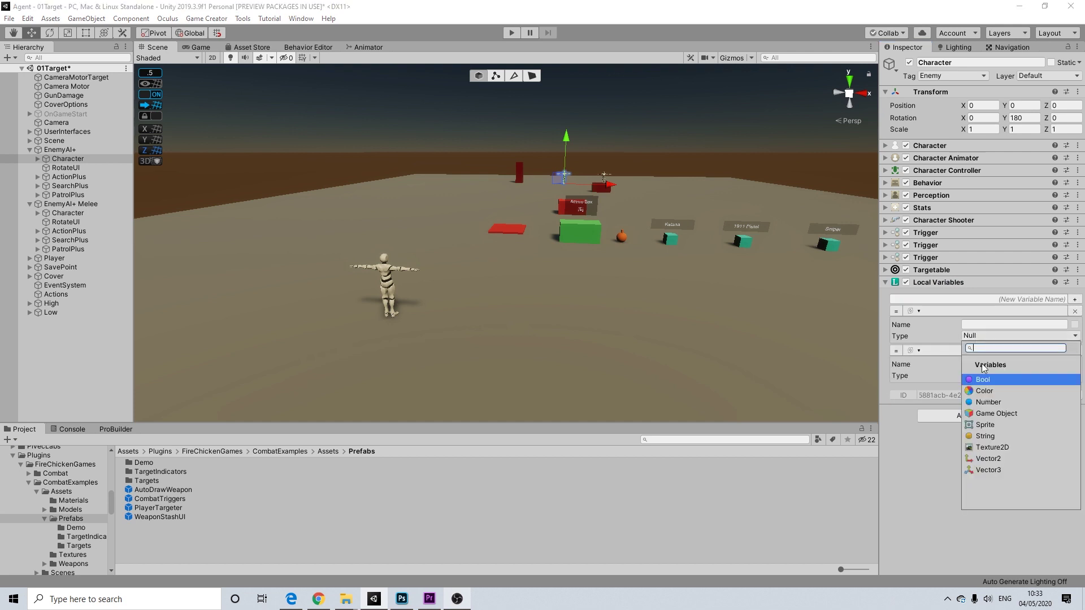
{"action": "left_click", "coordinate": [1000, 436]}
{"action": "left_click", "coordinate": [988, 348]}
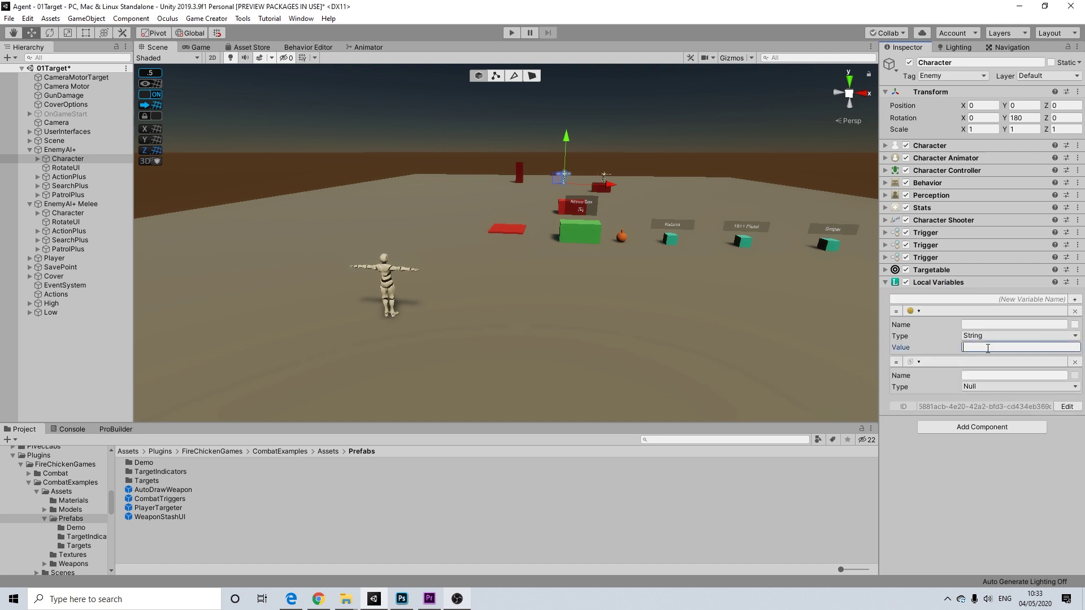
{"action": "type", "text": "Enemy Shooter"}
{"action": "left_click", "coordinate": [1013, 325]}
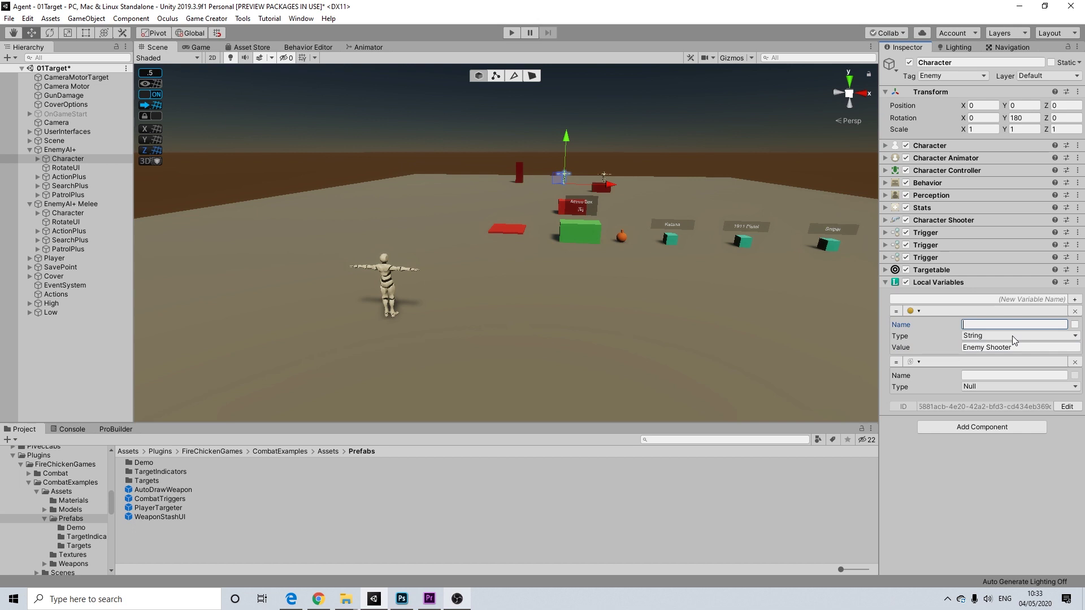
{"action": "type", "text": "MyName"}
Step: Make the second variable a Bool named IsAlive set true, then expand Targetable
{"action": "left_click", "coordinate": [982, 388]}
{"action": "left_click", "coordinate": [984, 430]}
{"action": "left_click", "coordinate": [978, 376]}
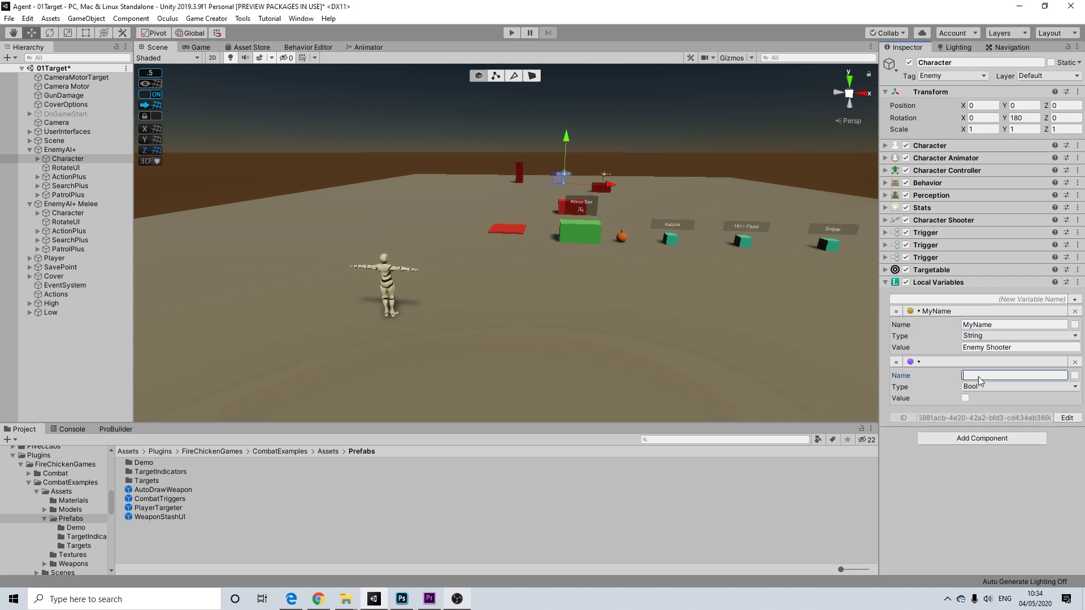
{"action": "type", "text": "IsAlive"}
{"action": "left_click", "coordinate": [966, 398]}
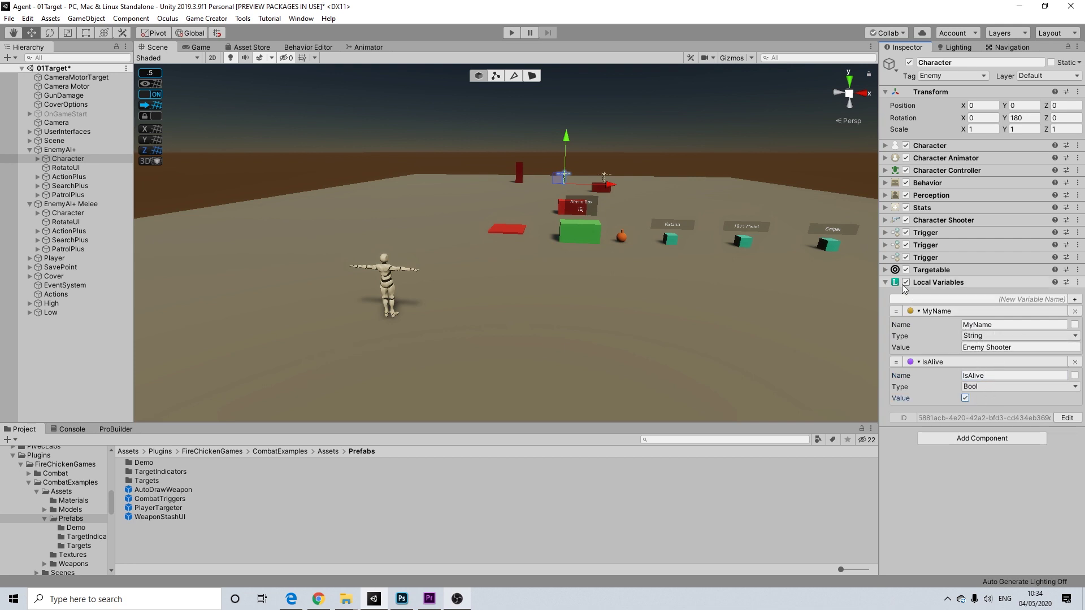
{"action": "left_click", "coordinate": [886, 270]}
Step: Base Targetable's Can Be Targeted on the Invoker's local variable IsAlive
{"action": "scroll", "coordinate": [1021, 343], "scroll_direction": "down", "scroll_amount": 3}
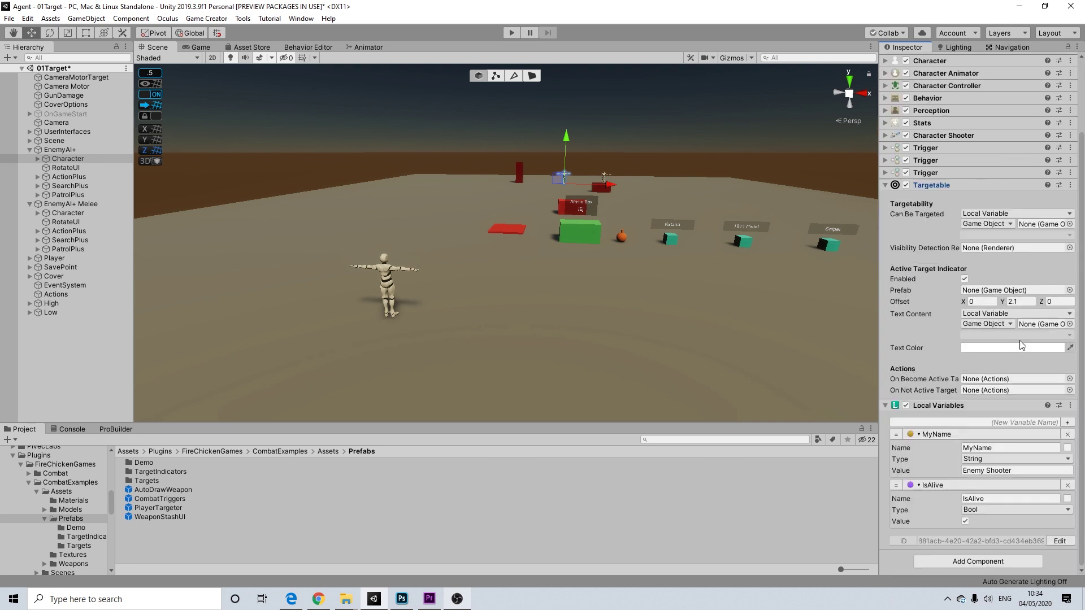
{"action": "left_click", "coordinate": [987, 224]}
{"action": "left_click", "coordinate": [996, 253]}
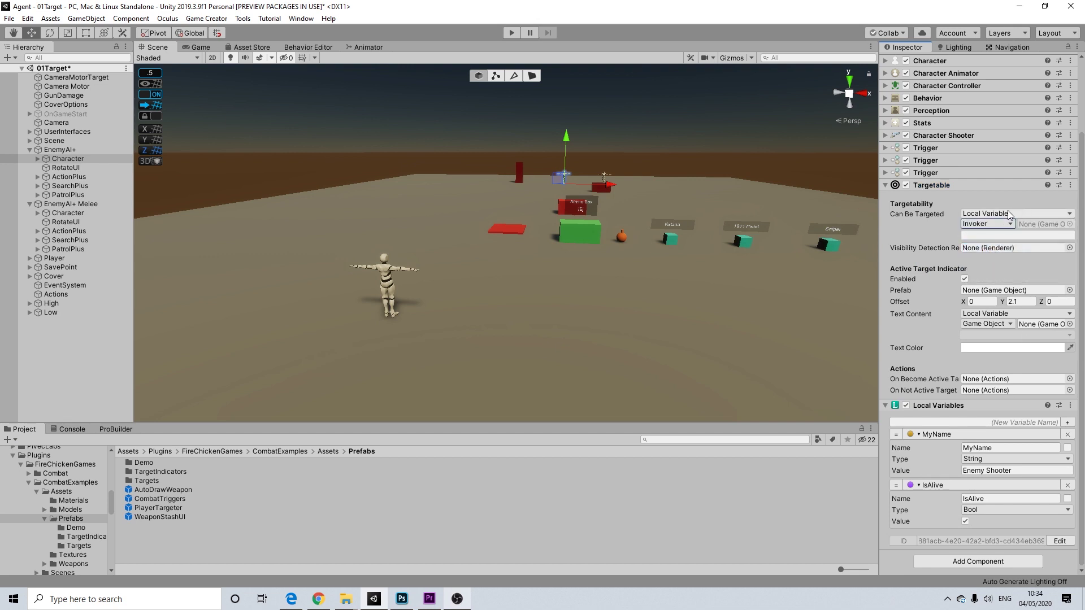
{"action": "left_click", "coordinate": [1007, 498]}
{"action": "key", "text": "ctrl+c"}
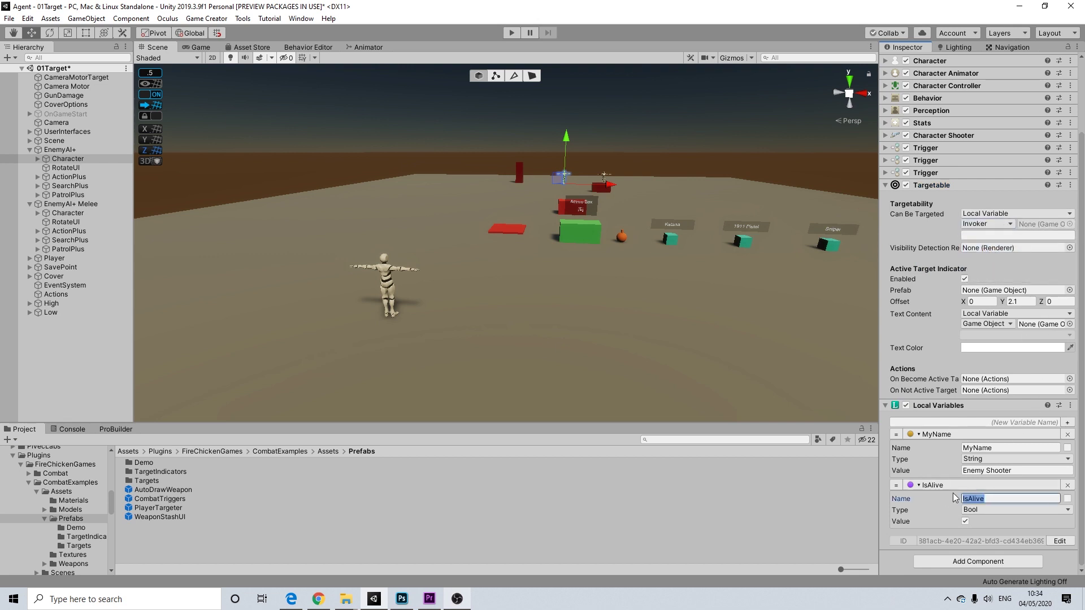
{"action": "left_click", "coordinate": [976, 235]}
{"action": "key", "text": "ctrl+v"}
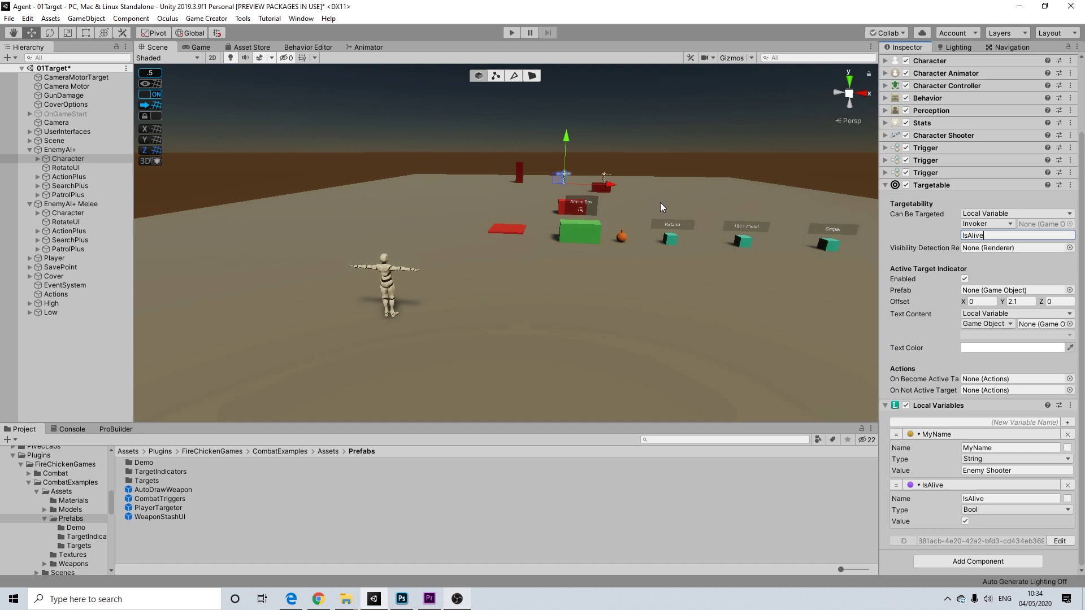
Step: Assign the ActiveTargetIndicator prefab to the Targetable's indicator Prefab field
{"action": "left_click", "coordinate": [1070, 290]}
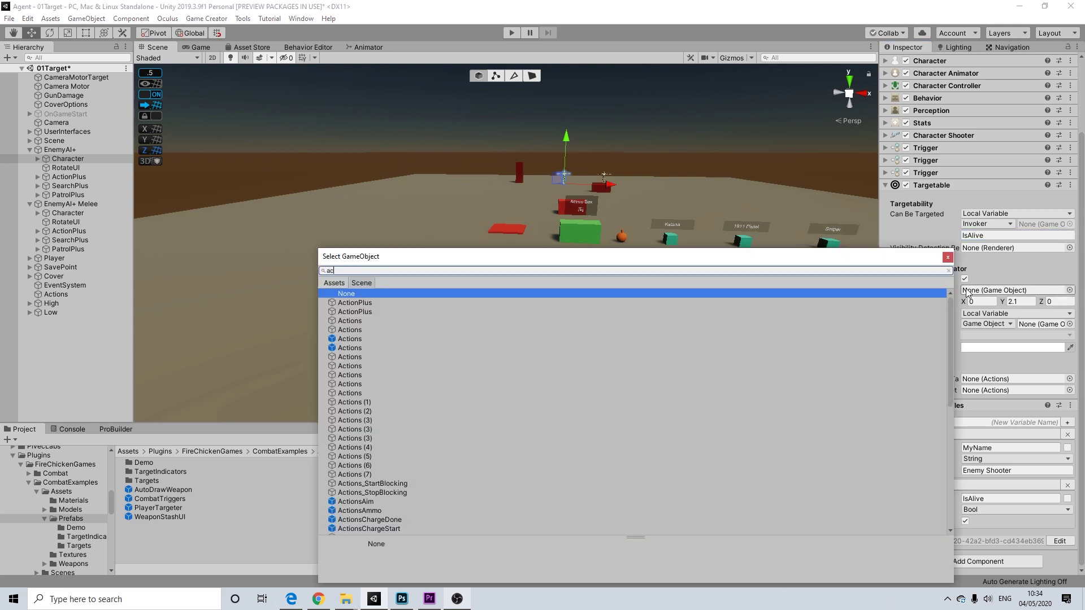
{"action": "type", "text": "activ"}
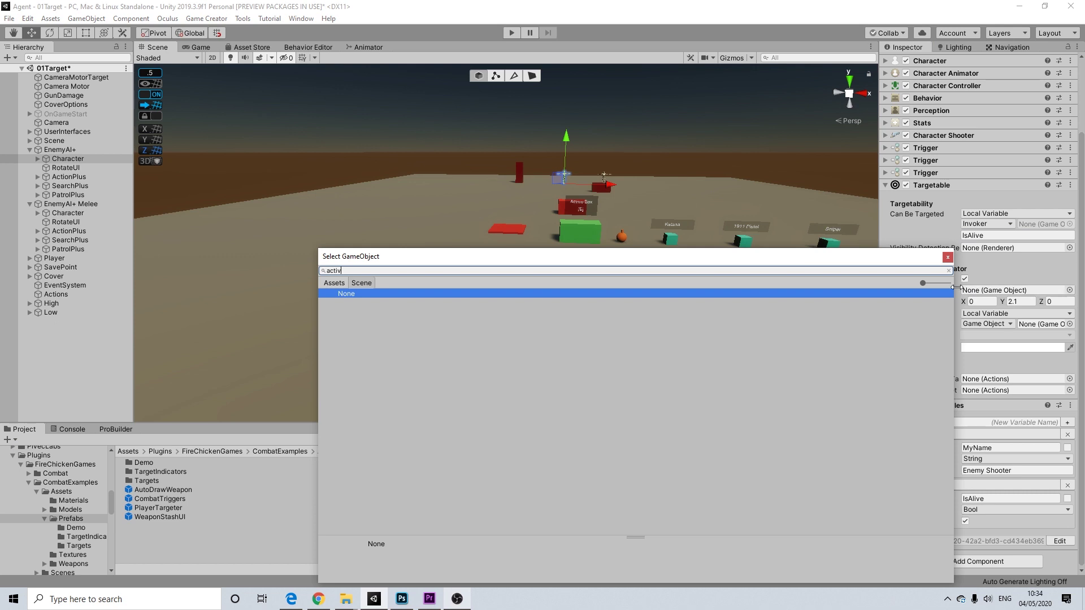
{"action": "left_click", "coordinate": [362, 284]}
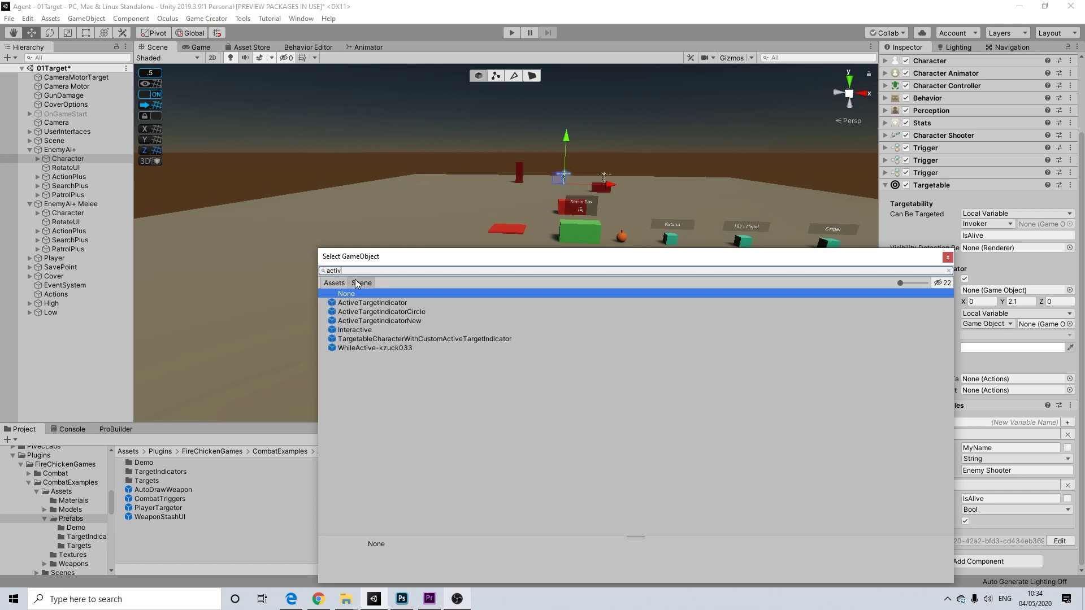
{"action": "left_click", "coordinate": [373, 304]}
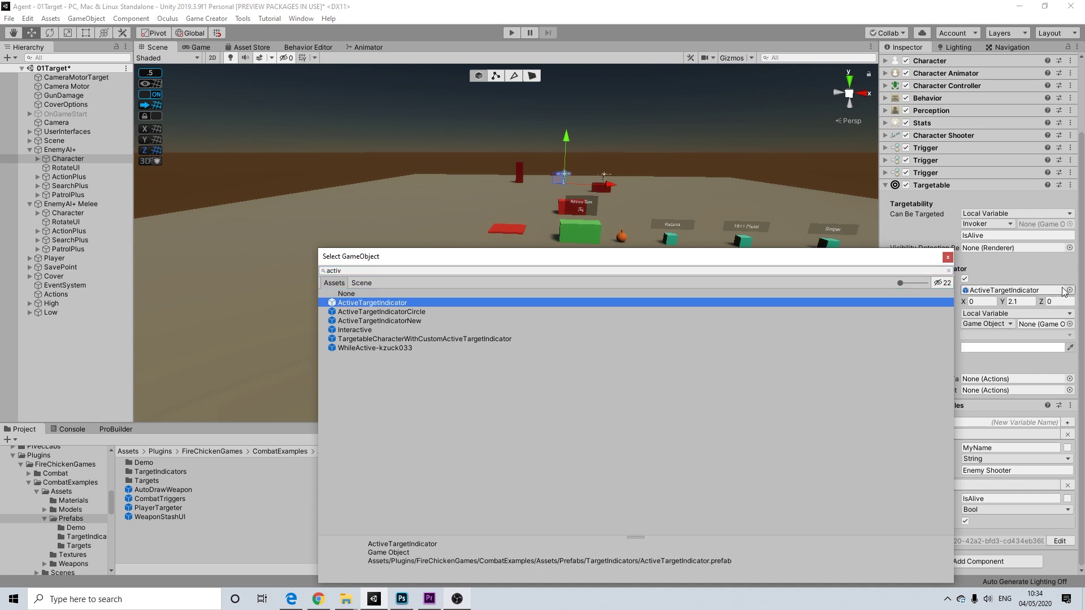
{"action": "left_click", "coordinate": [948, 257]}
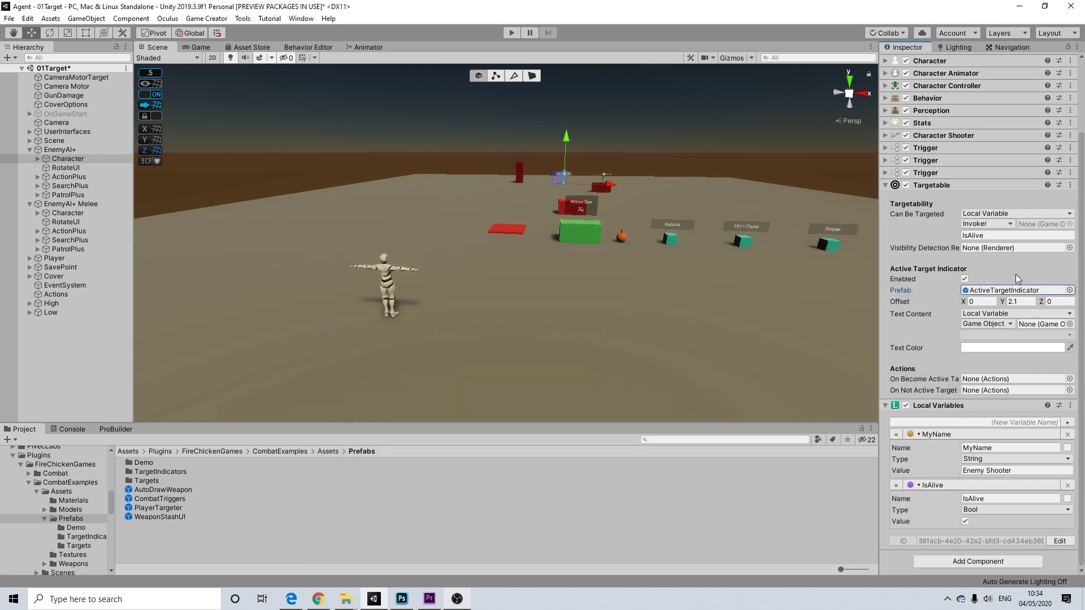
Step: Set the indicator Text Content to the Invoker's local variable My Name
{"action": "left_click", "coordinate": [988, 324]}
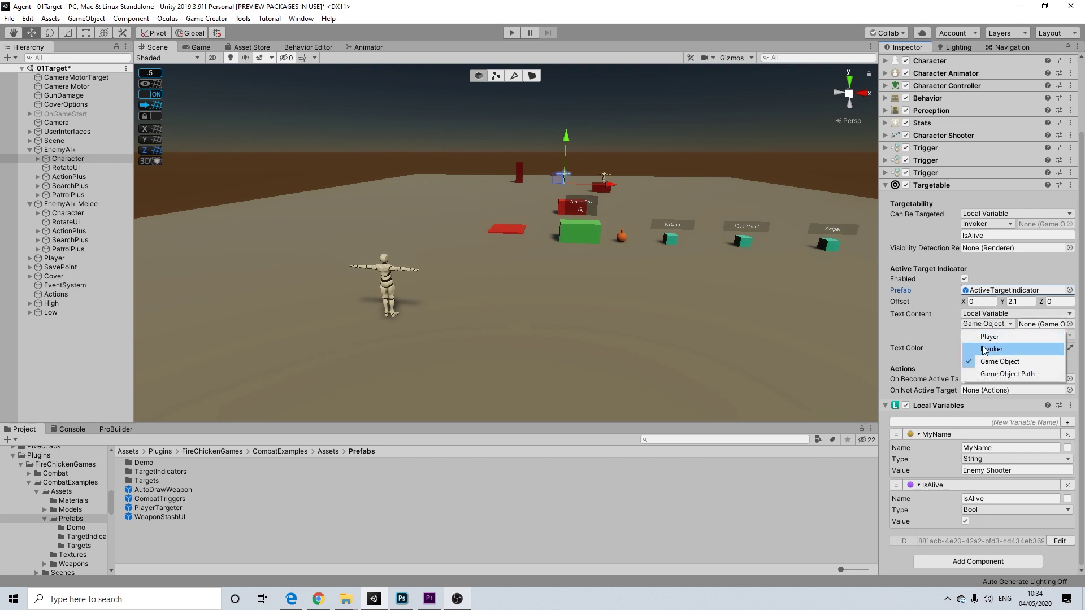
{"action": "left_click", "coordinate": [985, 349]}
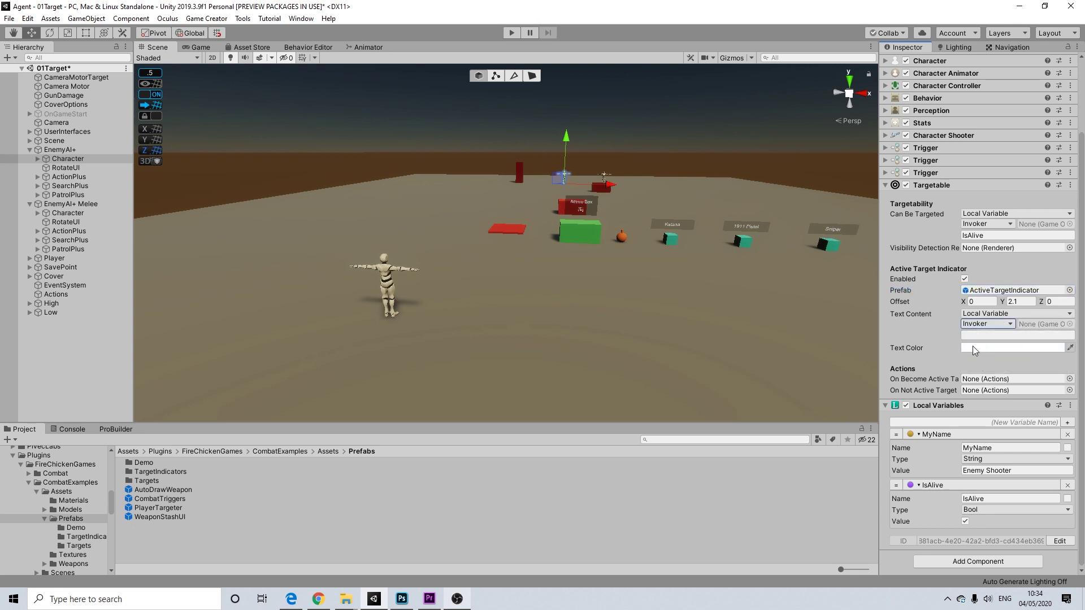
{"action": "left_click", "coordinate": [981, 336]}
{"action": "type", "text": "My Name"}
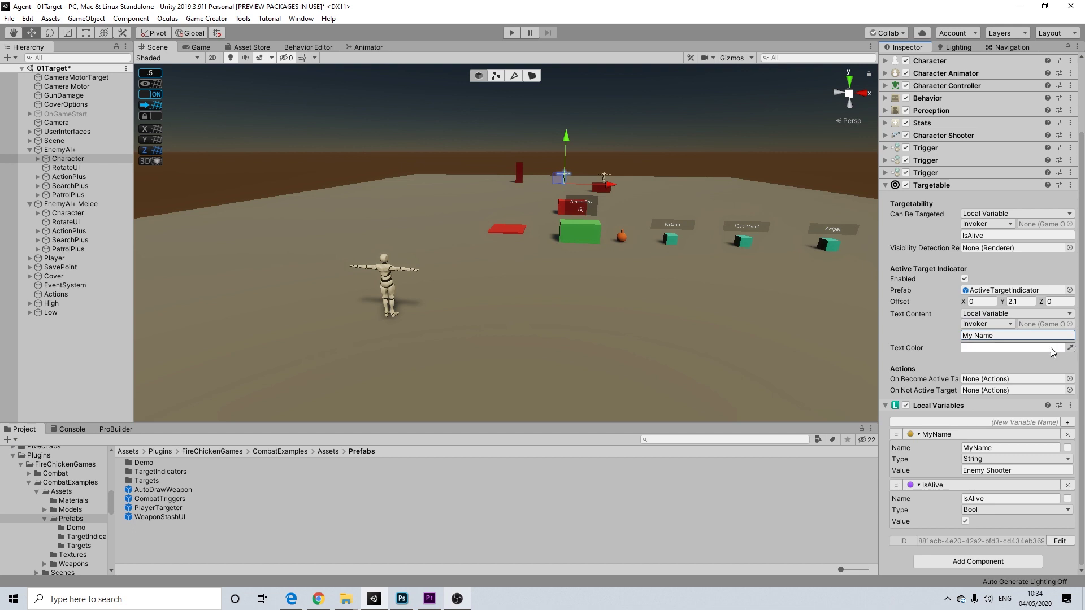
{"action": "left_click", "coordinate": [1070, 348]}
Step: Set the indicator Text Color to dark grey 3D3D3D
{"action": "left_click", "coordinate": [1070, 348]}
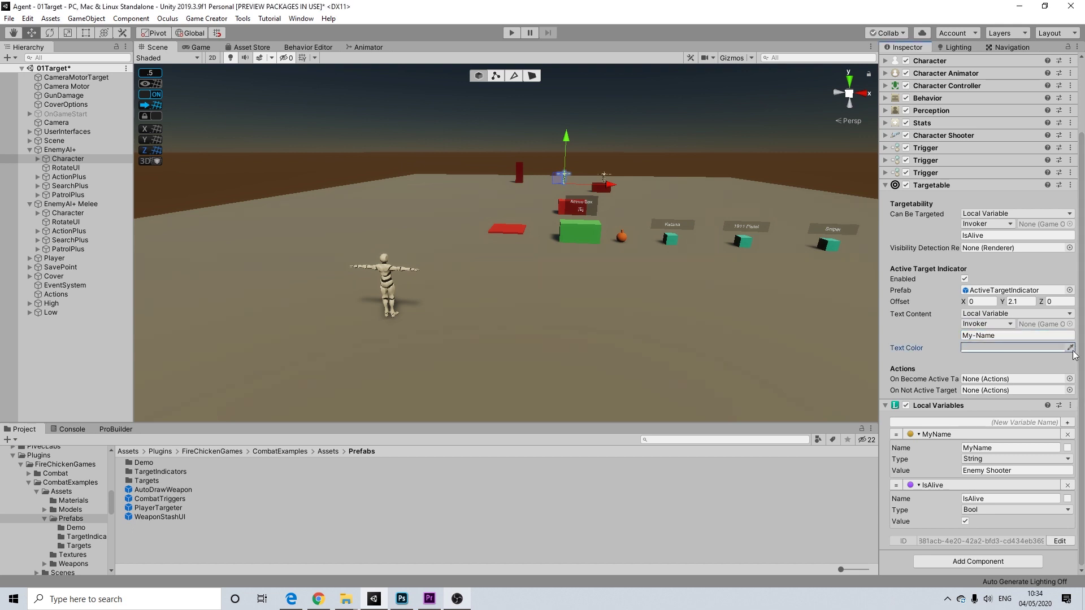
{"action": "left_click", "coordinate": [1072, 348]}
{"action": "left_click", "coordinate": [1036, 347]}
{"action": "left_click", "coordinate": [1036, 347]}
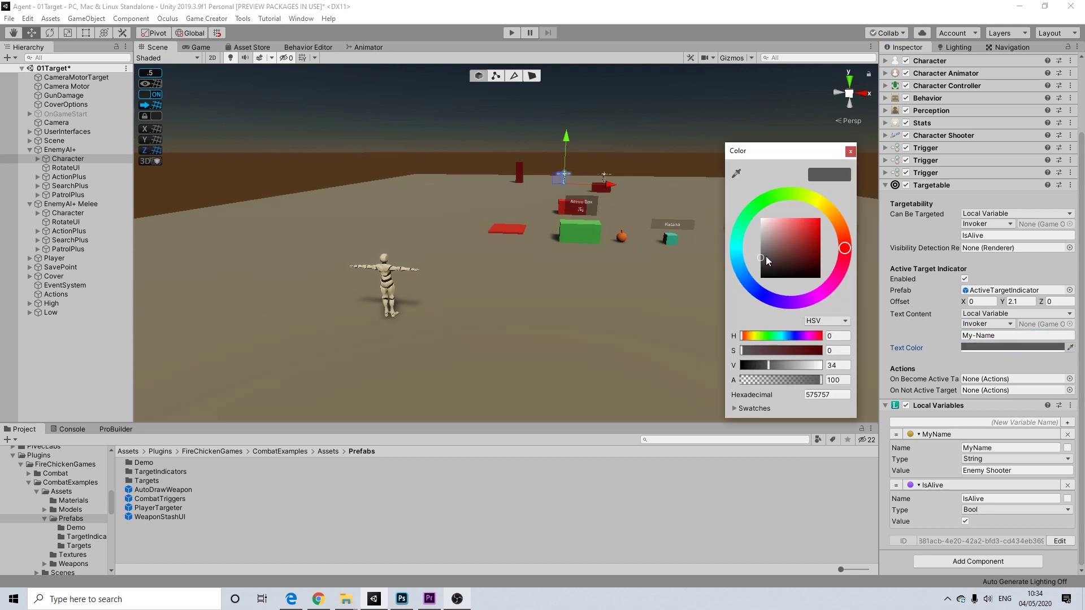
{"action": "left_click_drag", "start_coordinate": [767, 260], "coordinate": [744, 264]}
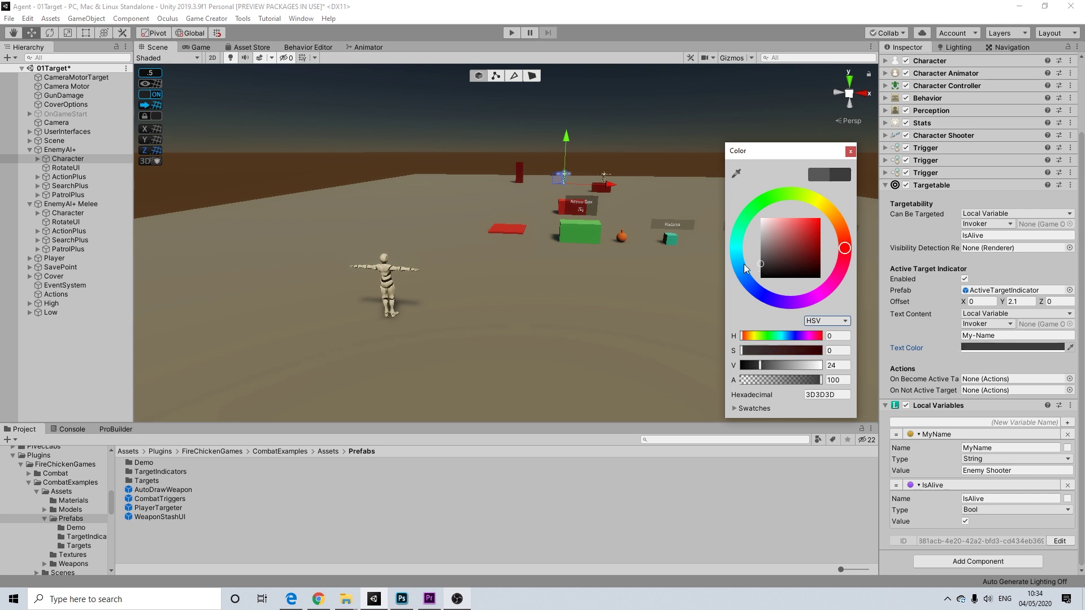
{"action": "left_click", "coordinate": [850, 151]}
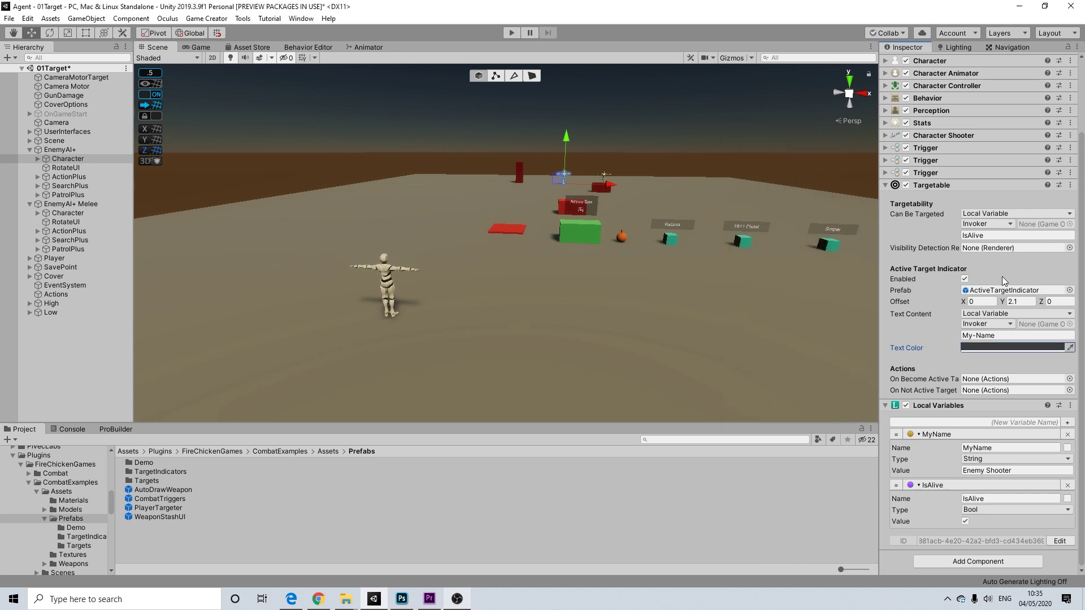
Step: Correct the text variable name so it reads MyName
{"action": "left_click", "coordinate": [977, 337]}
{"action": "left_click", "coordinate": [976, 337]}
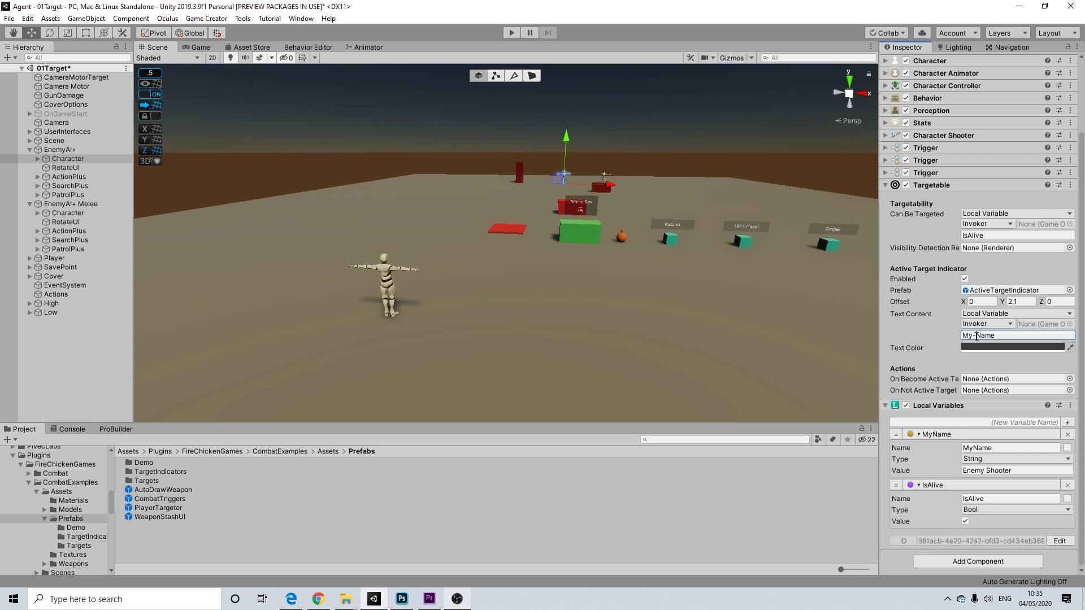
{"action": "key", "text": "BackSpace"}
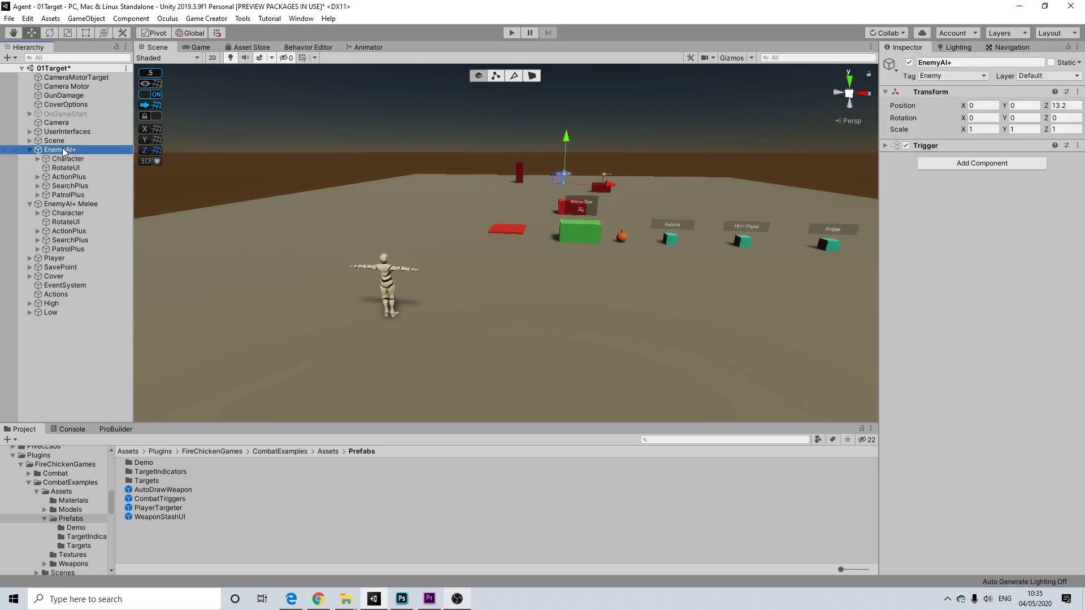
Step: Create an empty child GameObject under EnemyAI+ and select it for adding components
{"action": "right_click", "coordinate": [62, 149]}
{"action": "left_click", "coordinate": [101, 266]}
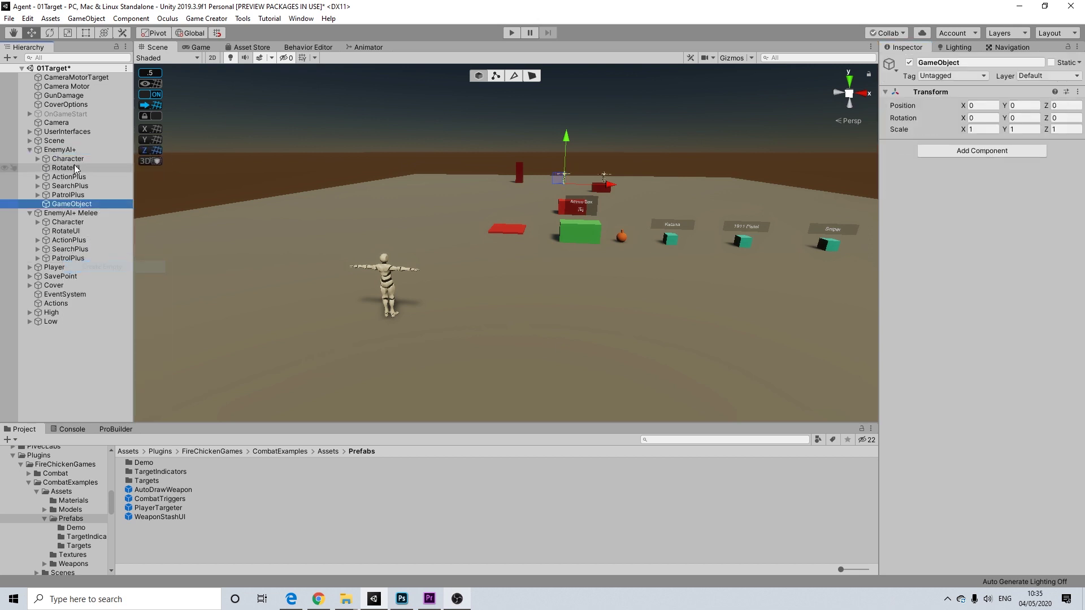
{"action": "right_click", "coordinate": [56, 151]}
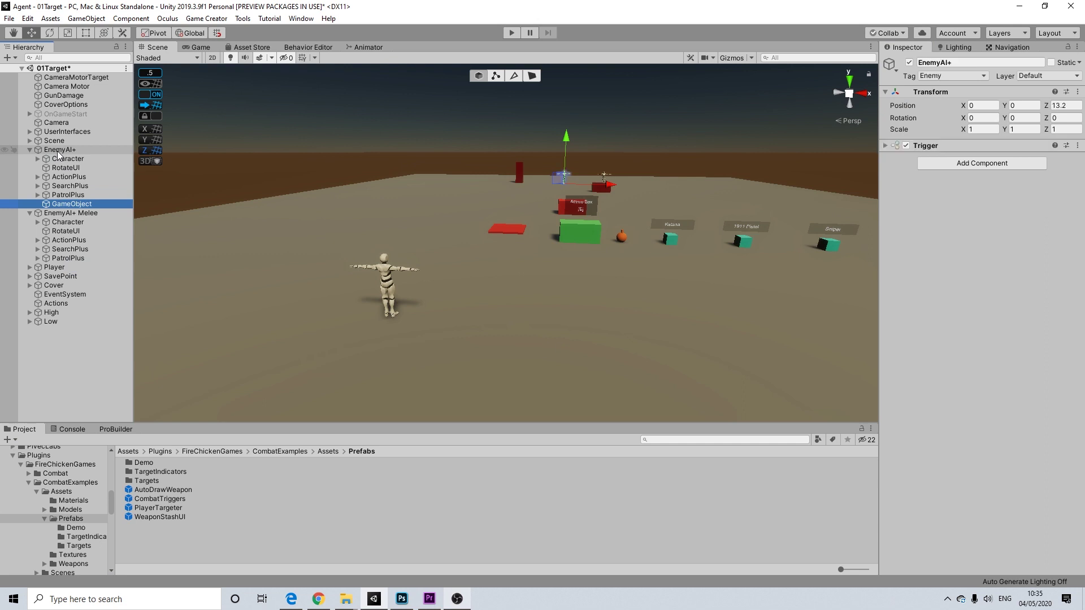
{"action": "left_click", "coordinate": [52, 203]}
{"action": "left_click", "coordinate": [69, 202]}
{"action": "left_click", "coordinate": [998, 154]}
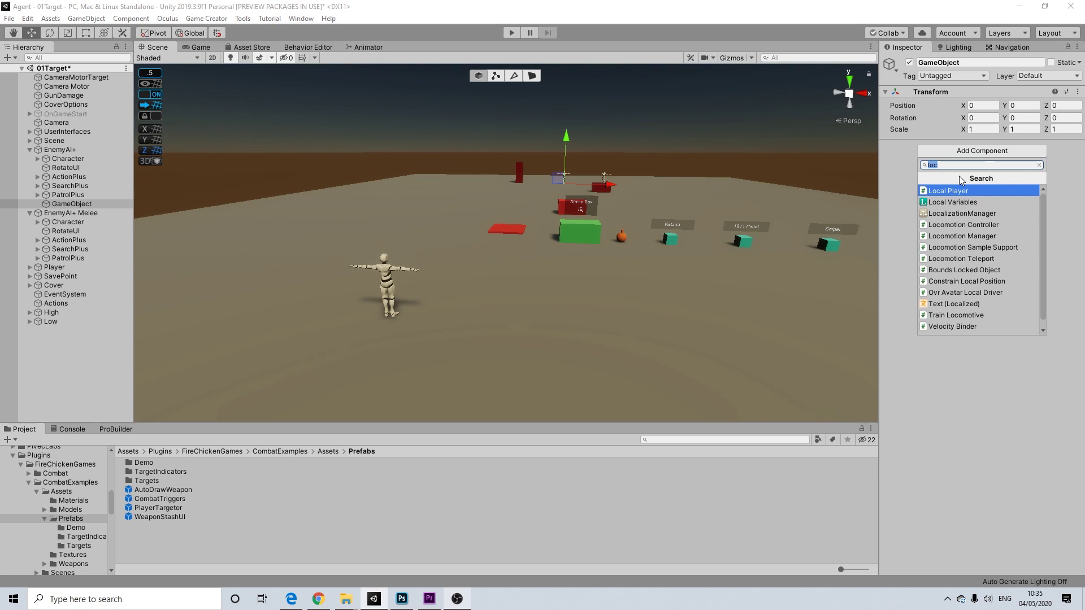
Step: Add an Actions component to the new GameObject
{"action": "type", "text": "actions"}
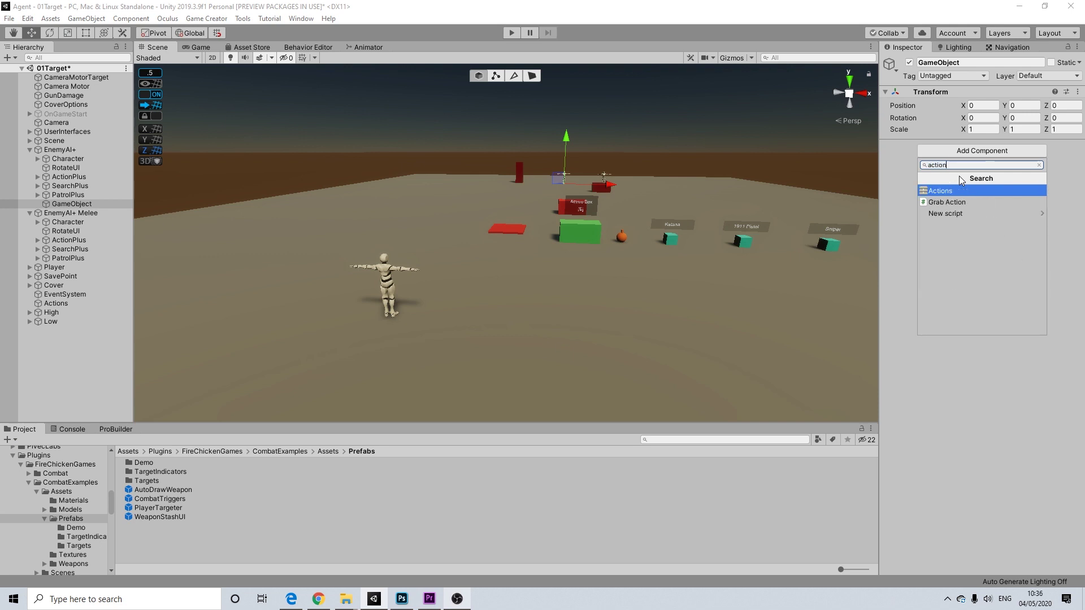
{"action": "key", "text": "Return"}
{"action": "left_click", "coordinate": [965, 155]}
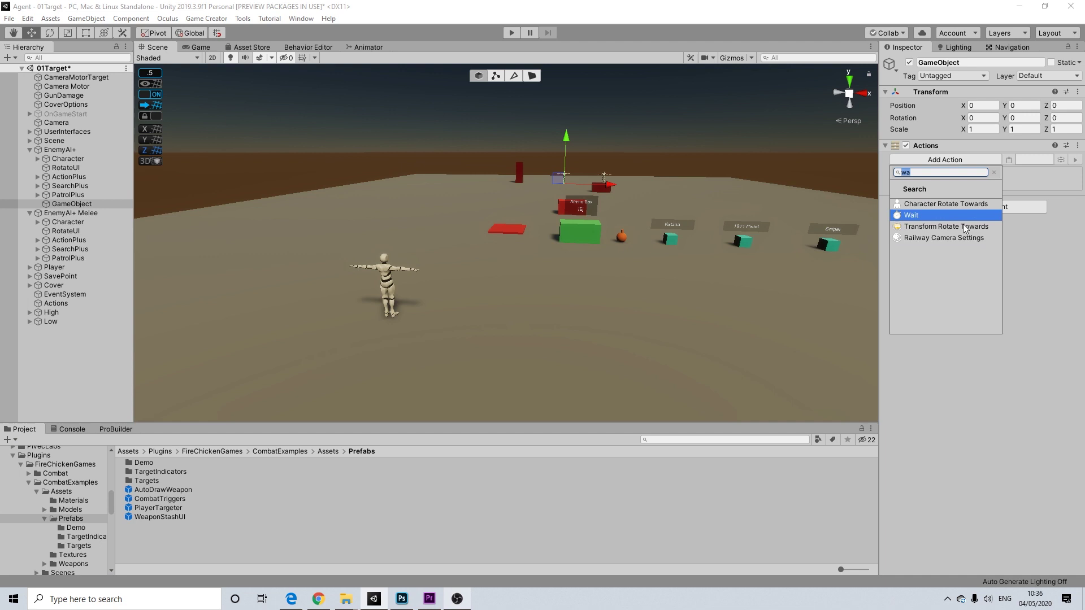
{"action": "left_click", "coordinate": [1029, 272]}
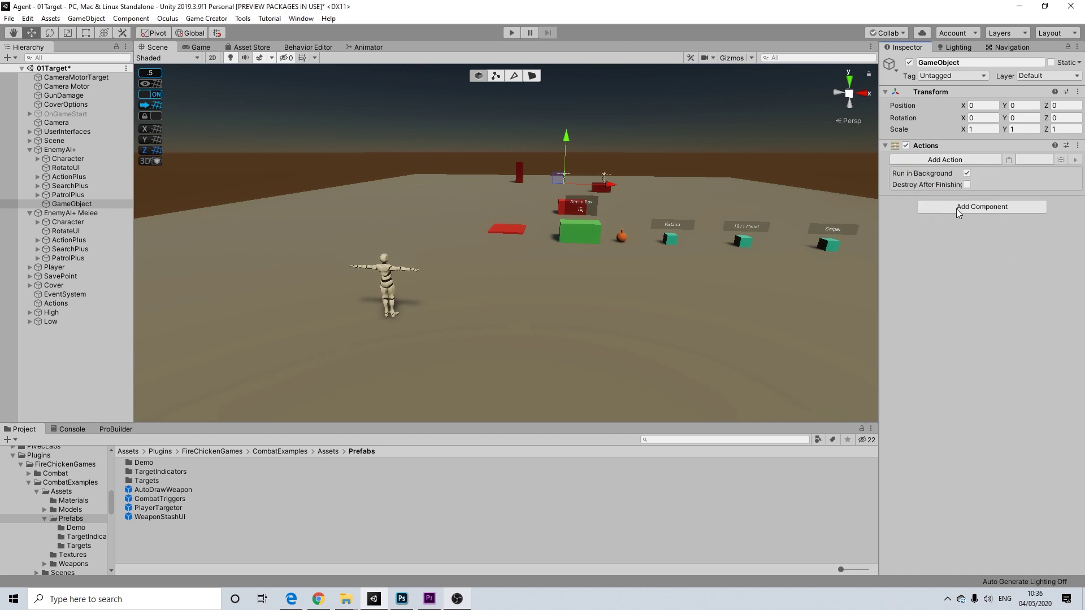
Step: Add a Set Active Object action targeting the enemy Character's UI object
{"action": "left_click", "coordinate": [944, 160]}
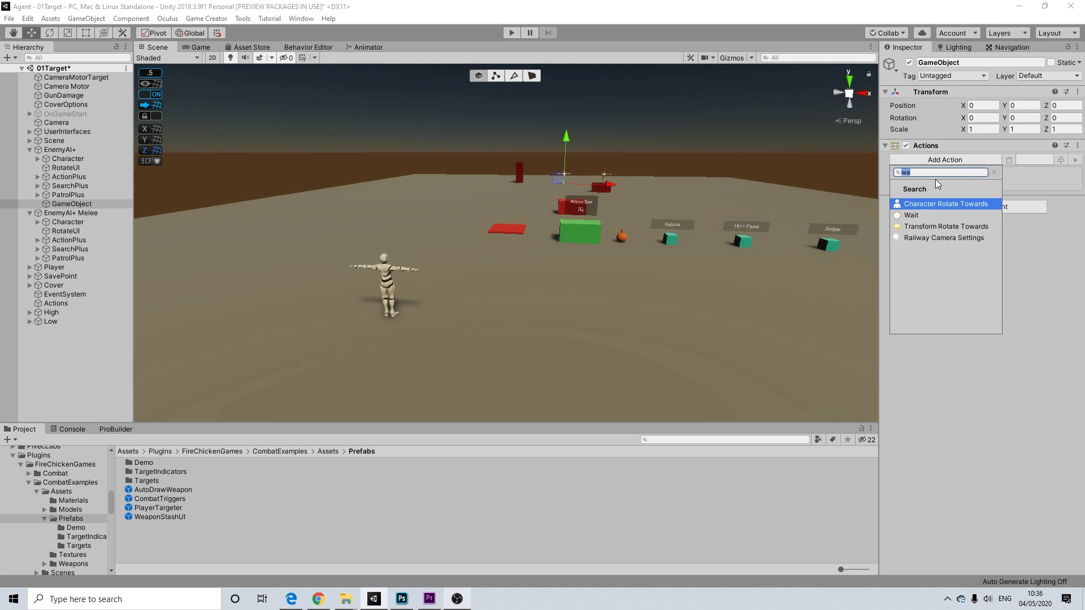
{"action": "type", "text": "set"}
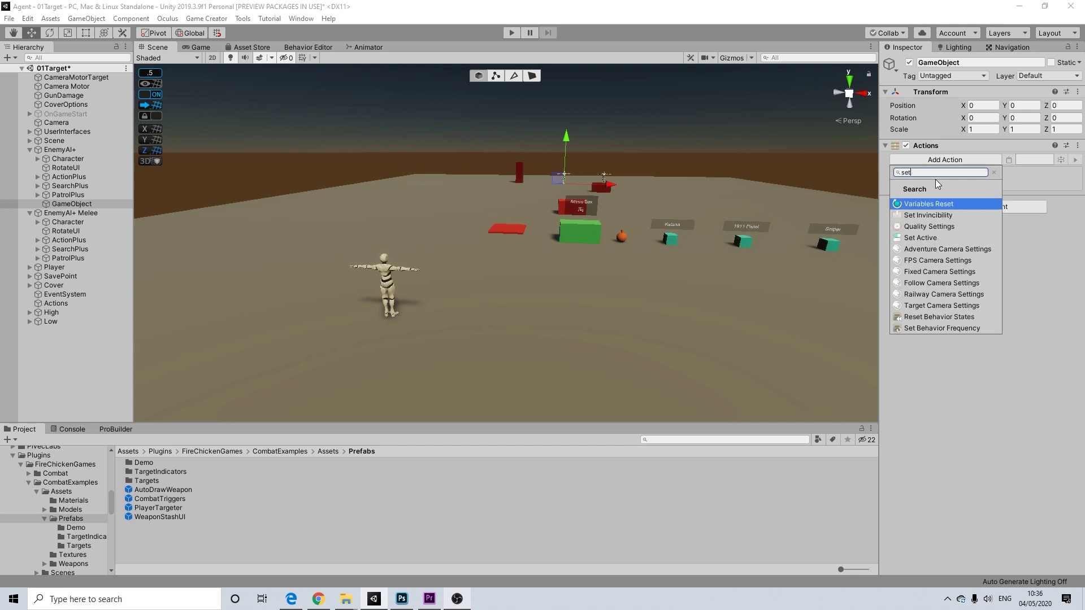
{"action": "left_click", "coordinate": [911, 237]}
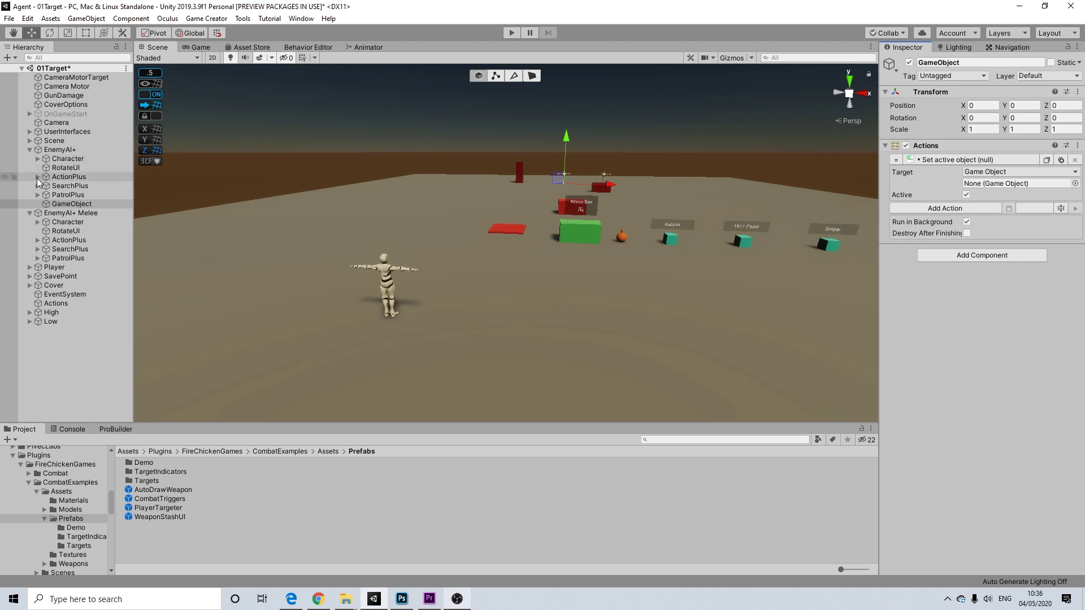
{"action": "left_click", "coordinate": [37, 159]}
{"action": "left_click_drag", "start_coordinate": [64, 195], "coordinate": [1012, 183]}
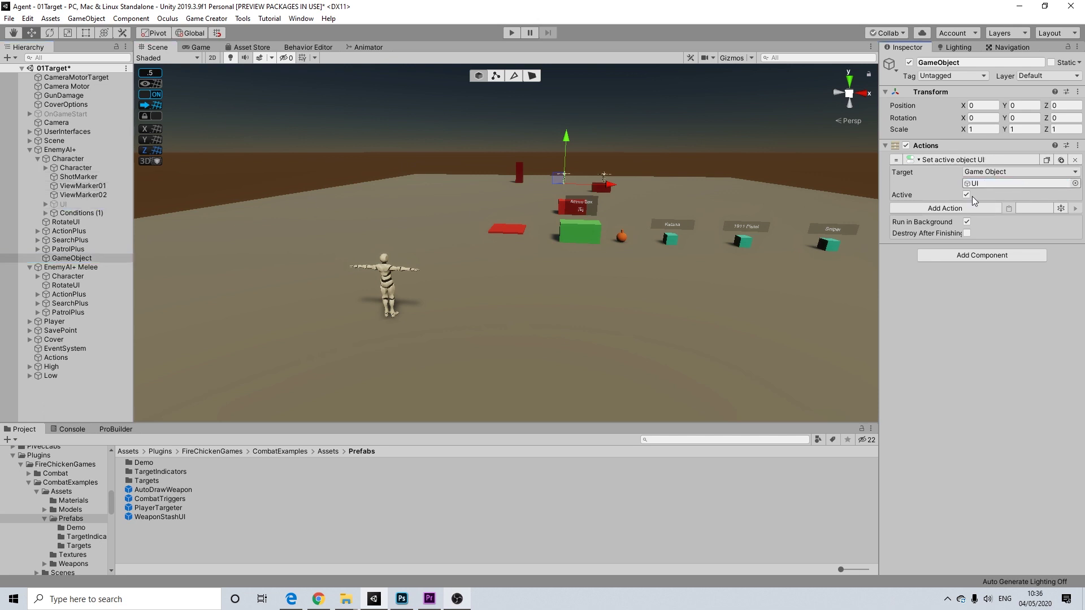
Step: Add a Change Material action after the Set Active action
{"action": "left_click", "coordinate": [959, 209]}
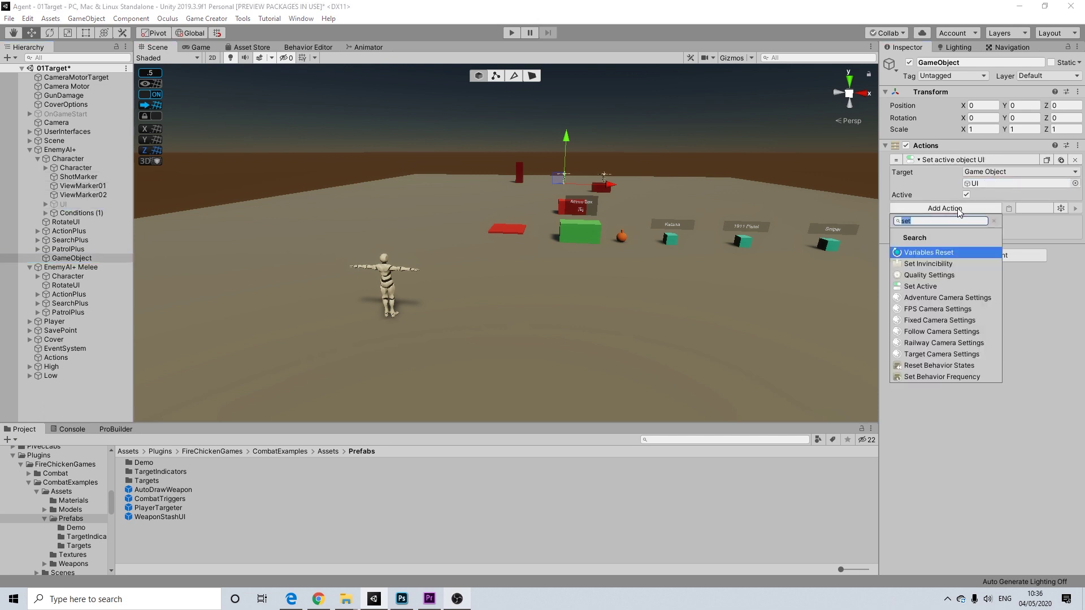
{"action": "type", "text": "change"}
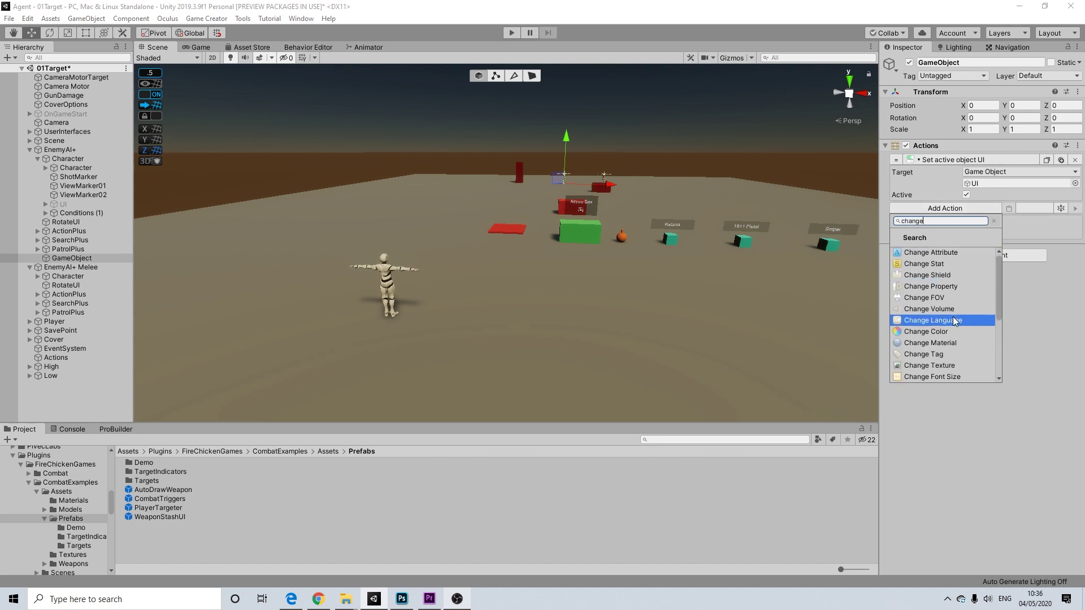
{"action": "left_click", "coordinate": [934, 342]}
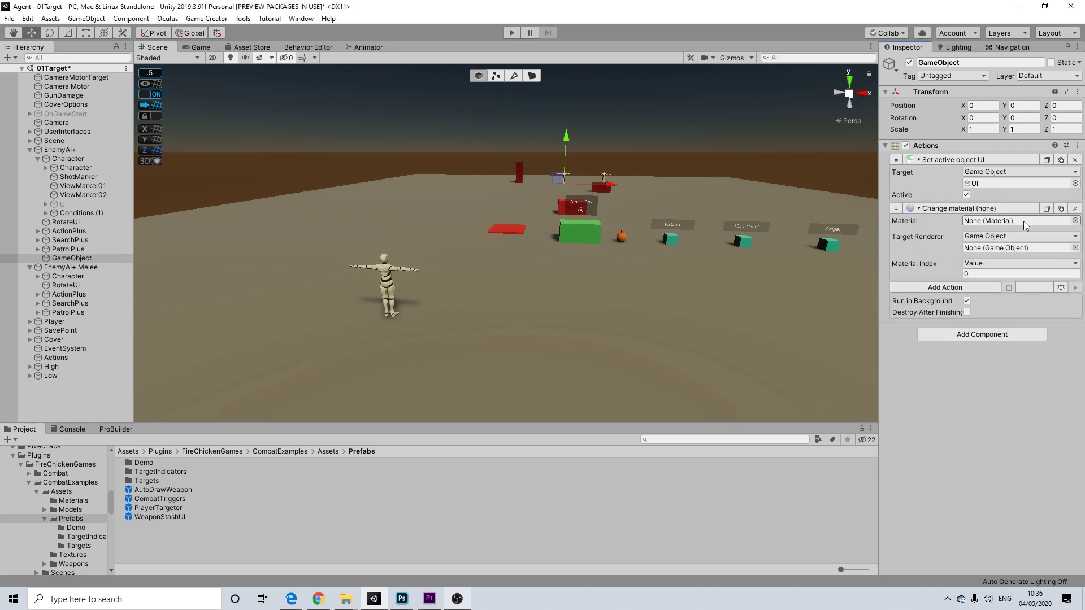
Step: Set the Change Material action to Hologram, targeting the Character's Body renderer
{"action": "left_click", "coordinate": [1074, 221]}
{"action": "type", "text": "holog"}
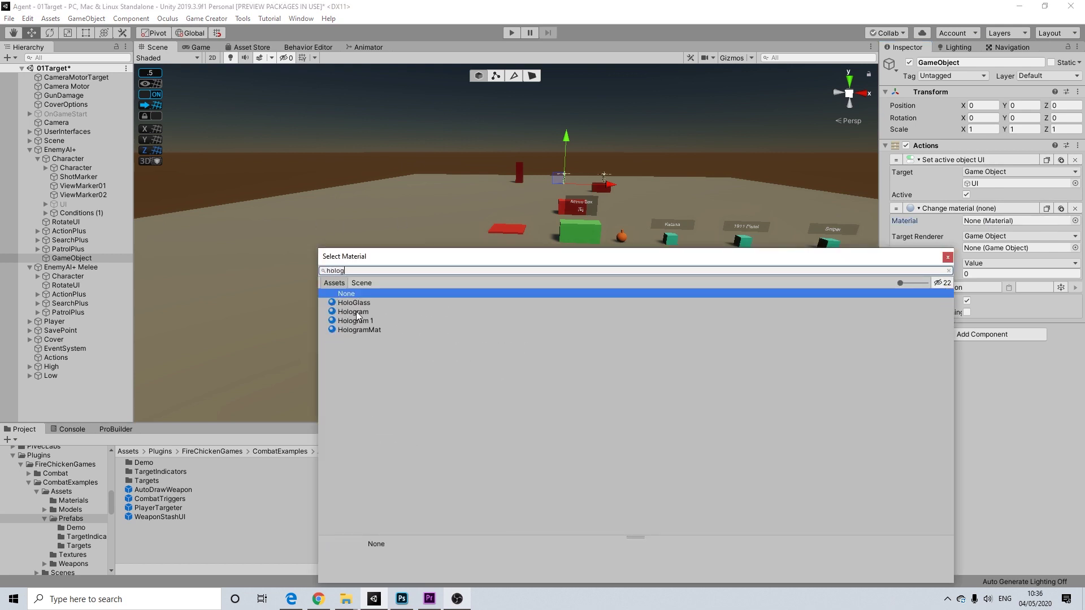
{"action": "left_click", "coordinate": [355, 312]}
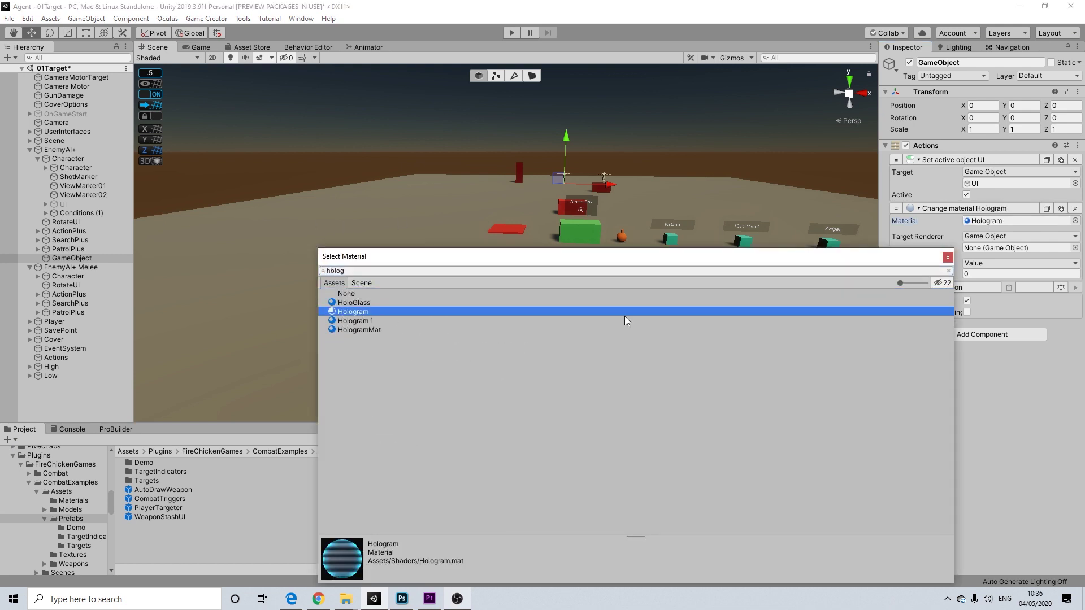
{"action": "left_click", "coordinate": [948, 258]}
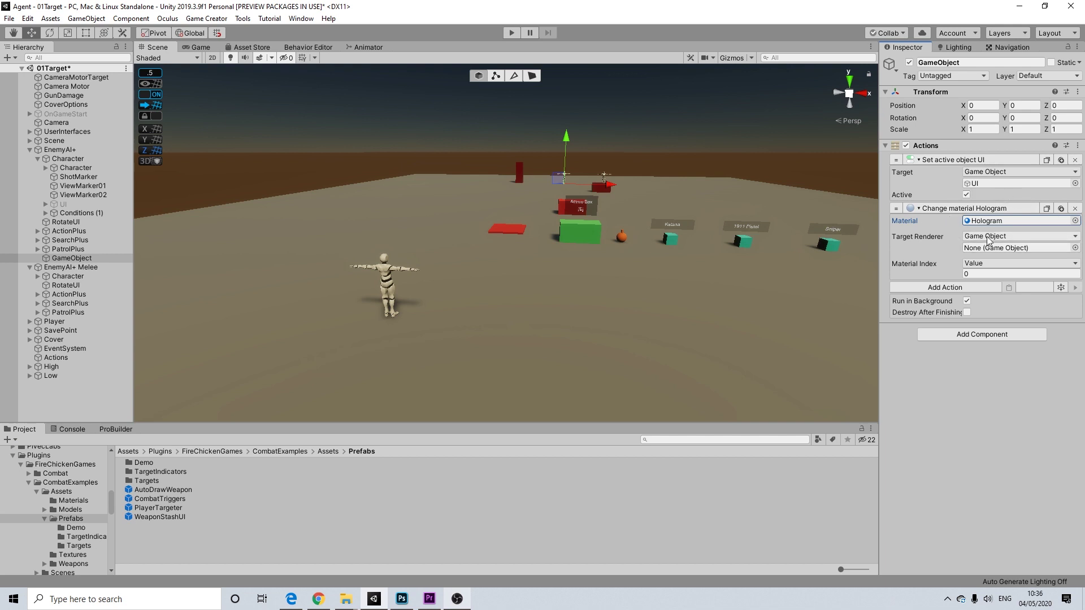
{"action": "left_click", "coordinate": [46, 168]}
{"action": "left_click_drag", "start_coordinate": [77, 187], "coordinate": [990, 242]}
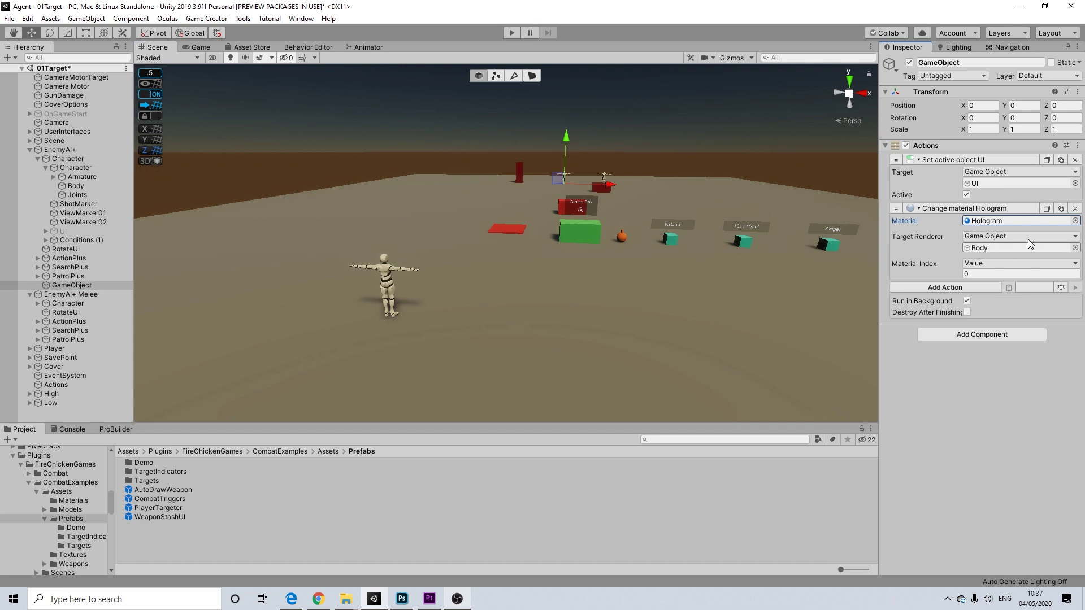
Step: Add a 3-second Wait, then a copied Set Active action that hides the UI
{"action": "left_click", "coordinate": [968, 284]}
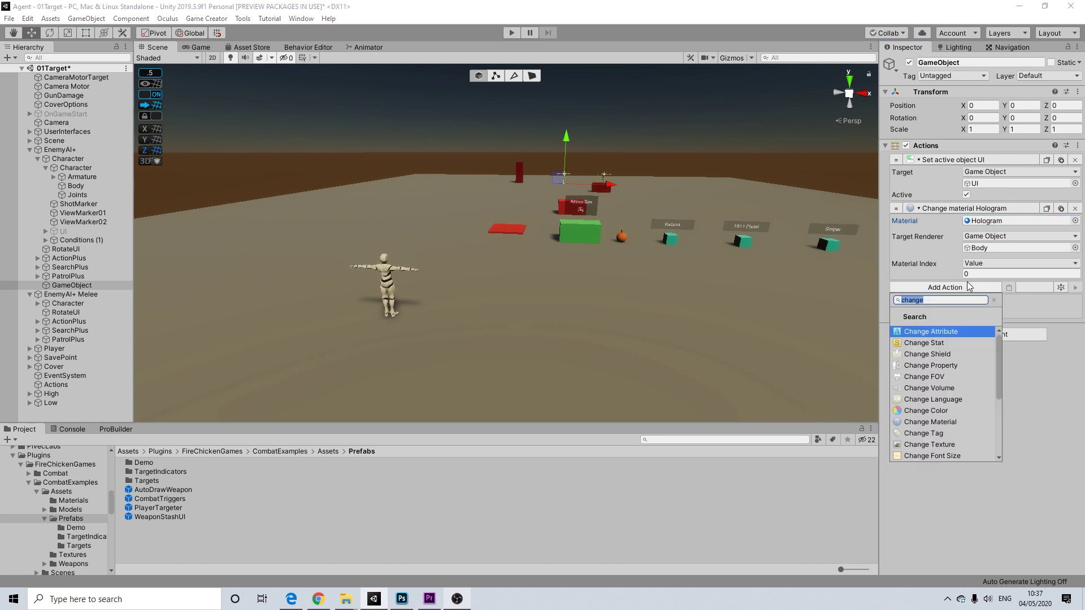
{"action": "type", "text": "wait"}
{"action": "left_click", "coordinate": [920, 335]}
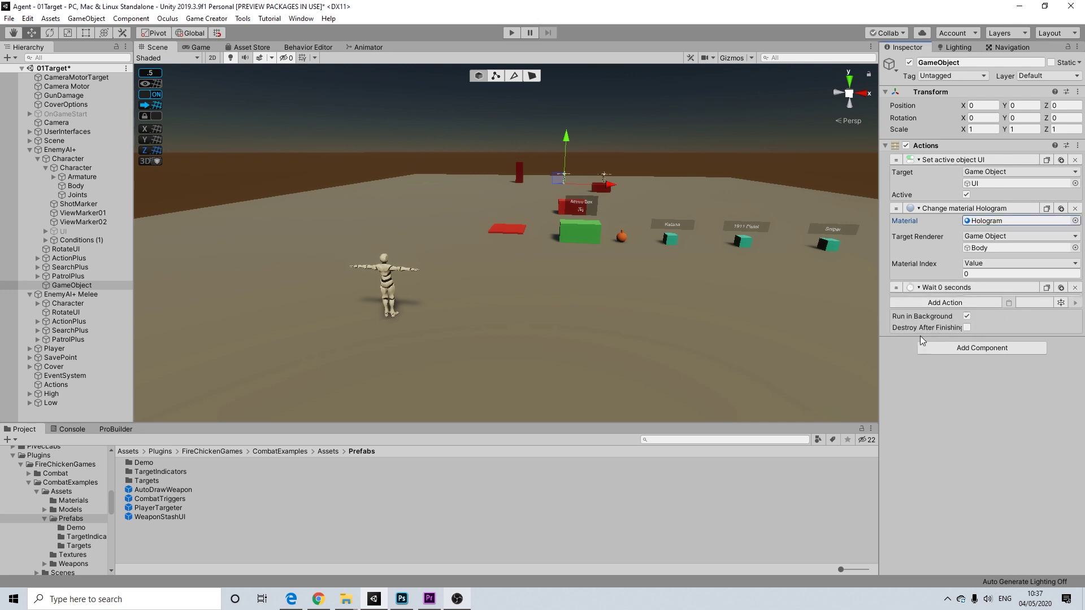
{"action": "type", "text": "3"}
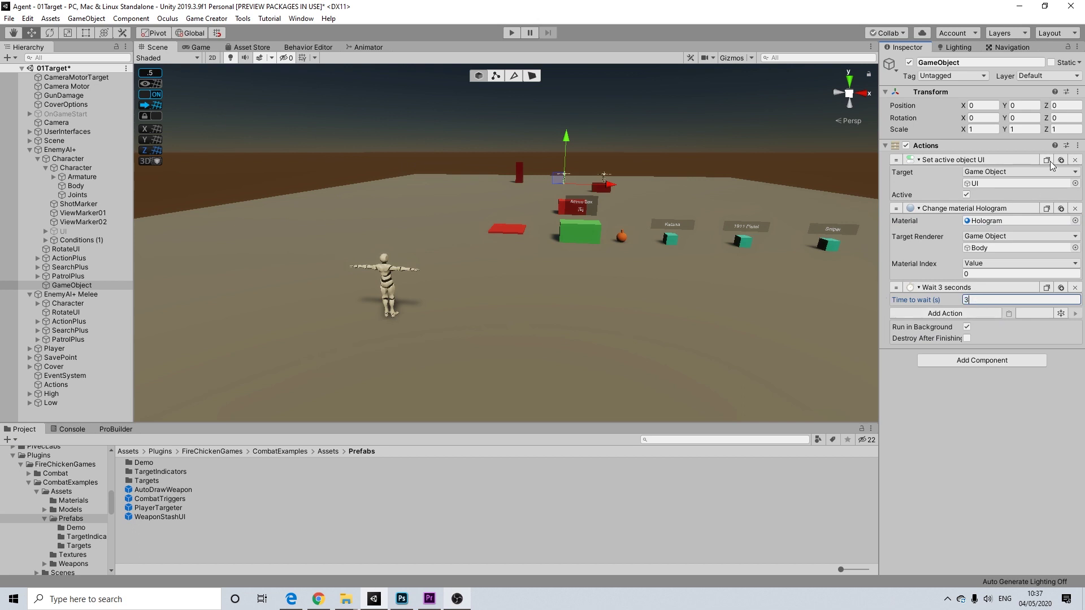
{"action": "left_click", "coordinate": [1011, 313]}
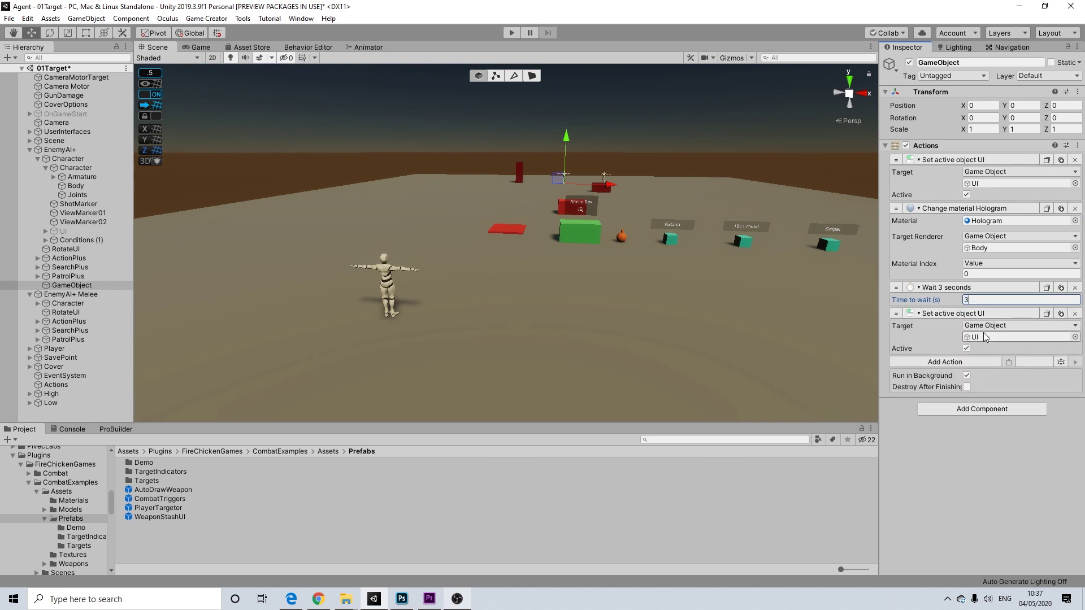
{"action": "left_click", "coordinate": [967, 348]}
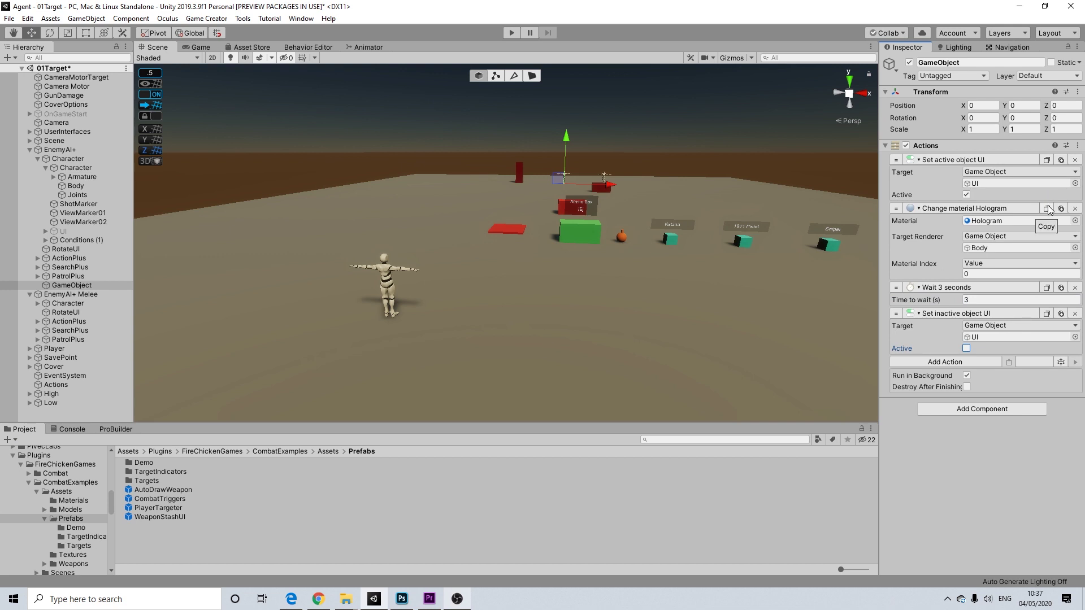
Step: Paste another material change action and set its material to Body
{"action": "left_click", "coordinate": [1007, 362]}
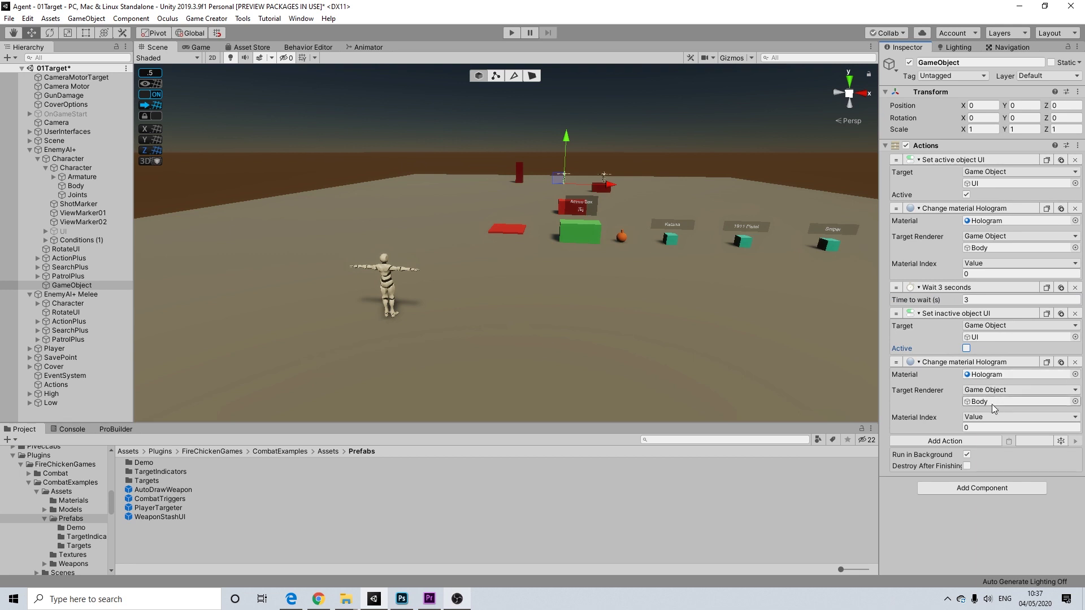
{"action": "left_click", "coordinate": [1075, 374]}
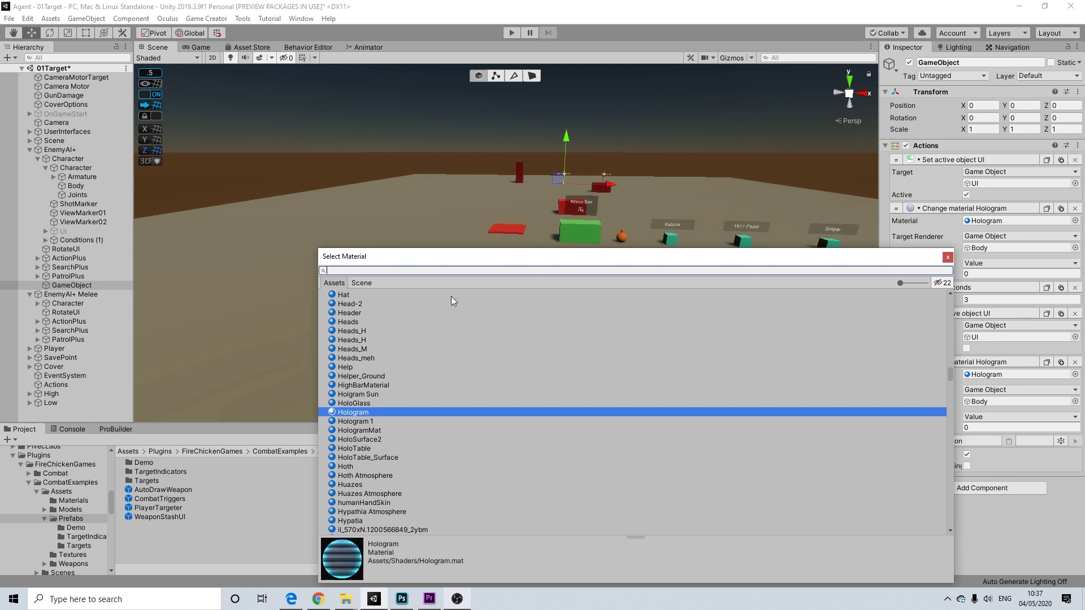
{"action": "type", "text": "body"}
{"action": "scroll", "coordinate": [390, 317], "scroll_direction": "up", "scroll_amount": 7}
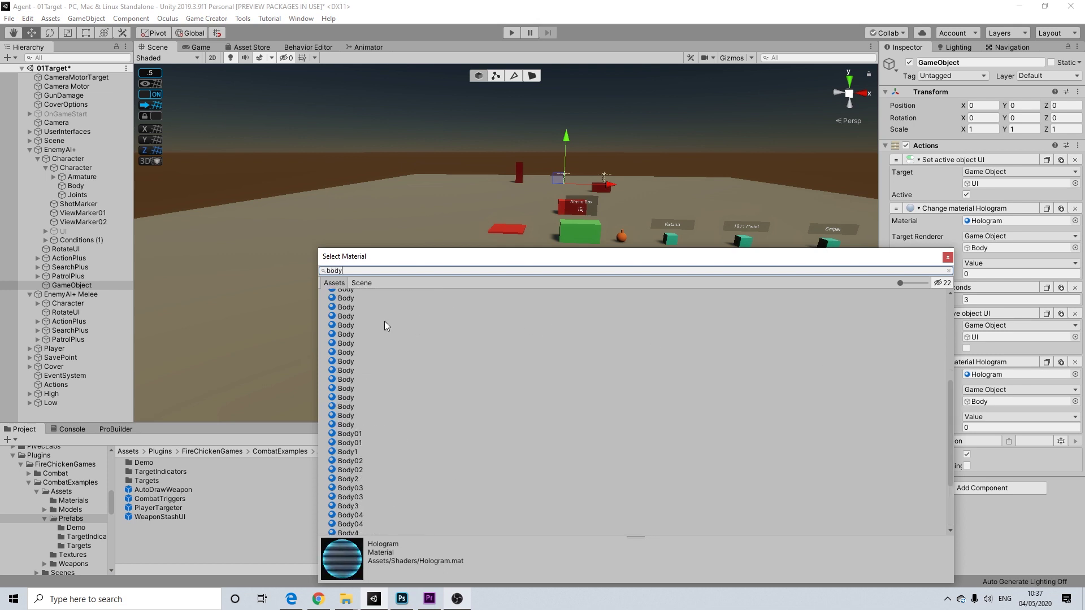
{"action": "left_click", "coordinate": [341, 328]}
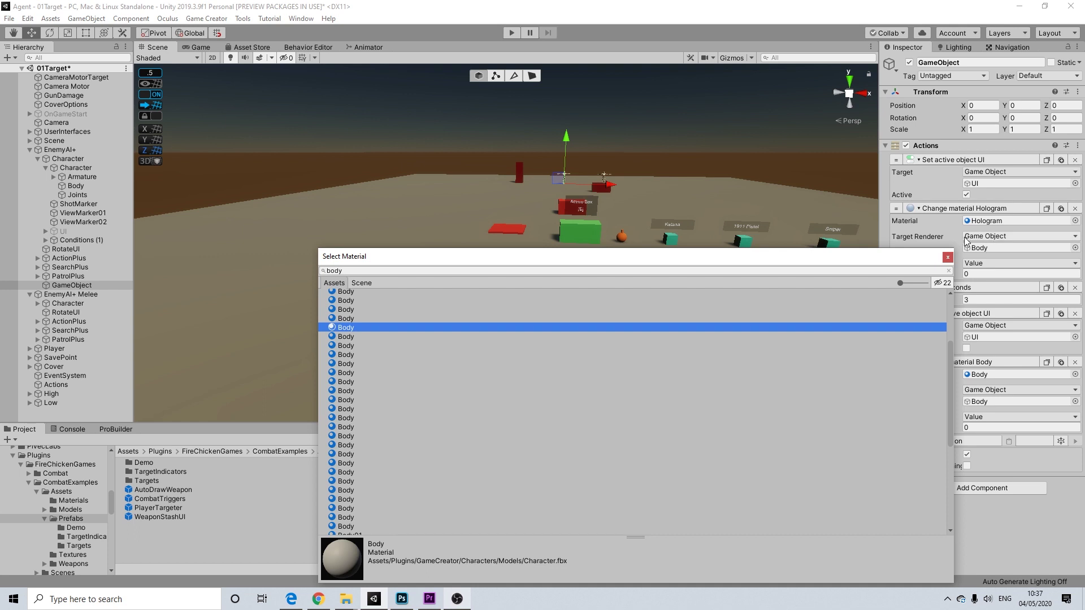
{"action": "left_click", "coordinate": [948, 257]}
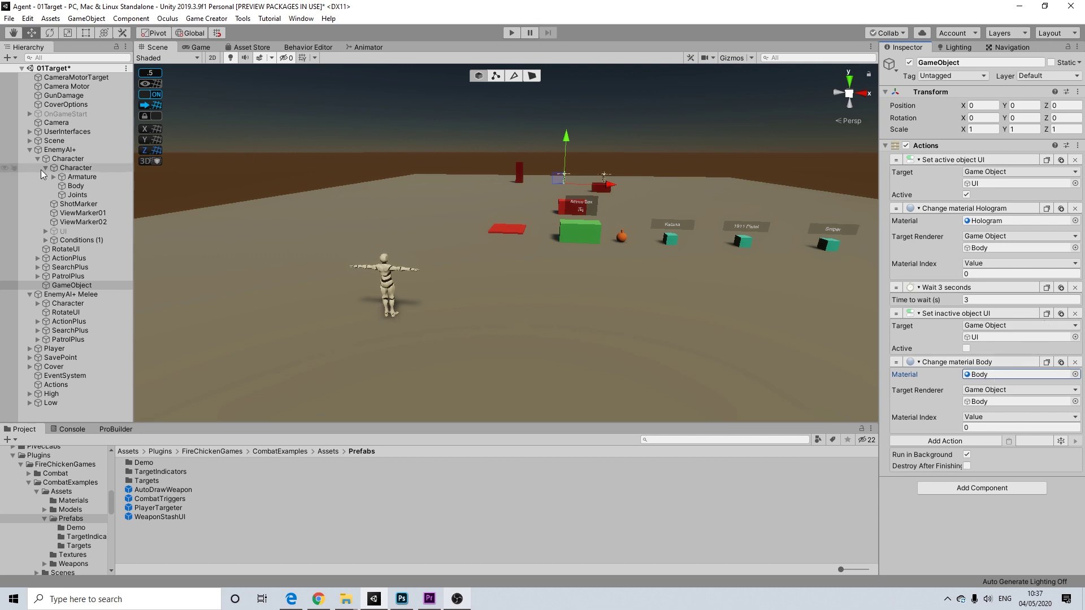
Step: Duplicate the actions GameObject and rename the original TargetActive
{"action": "left_click", "coordinate": [73, 285]}
{"action": "key", "text": "ctrl+d"}
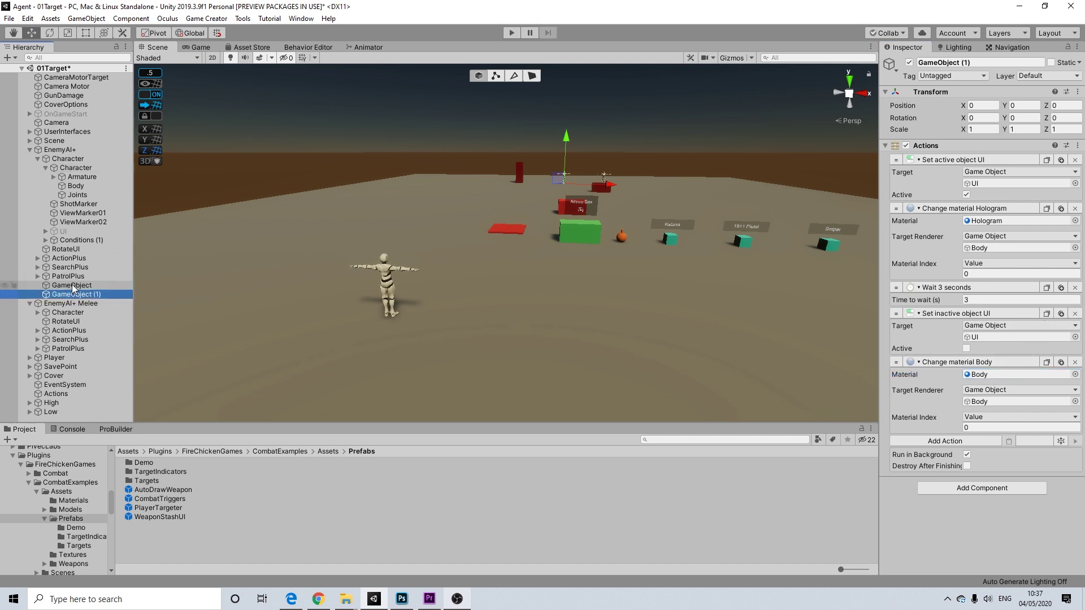
{"action": "right_click", "coordinate": [73, 286]}
{"action": "left_click", "coordinate": [105, 322]}
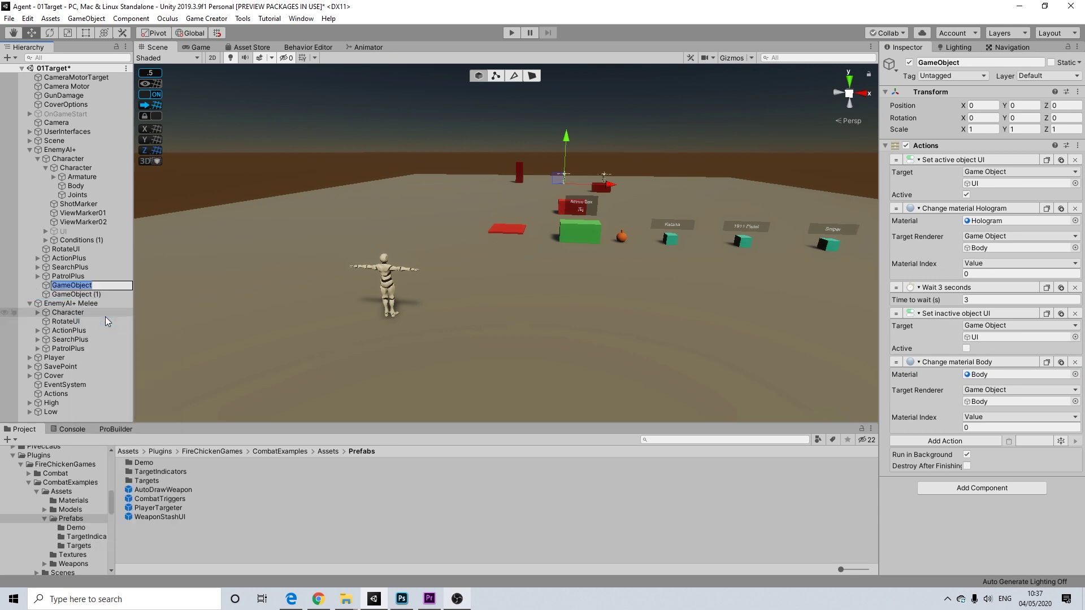
{"action": "type", "text": "TargetActive"}
{"action": "key", "text": "Return"}
Step: Rename the duplicate actions object TargetInactive
{"action": "right_click", "coordinate": [98, 294]}
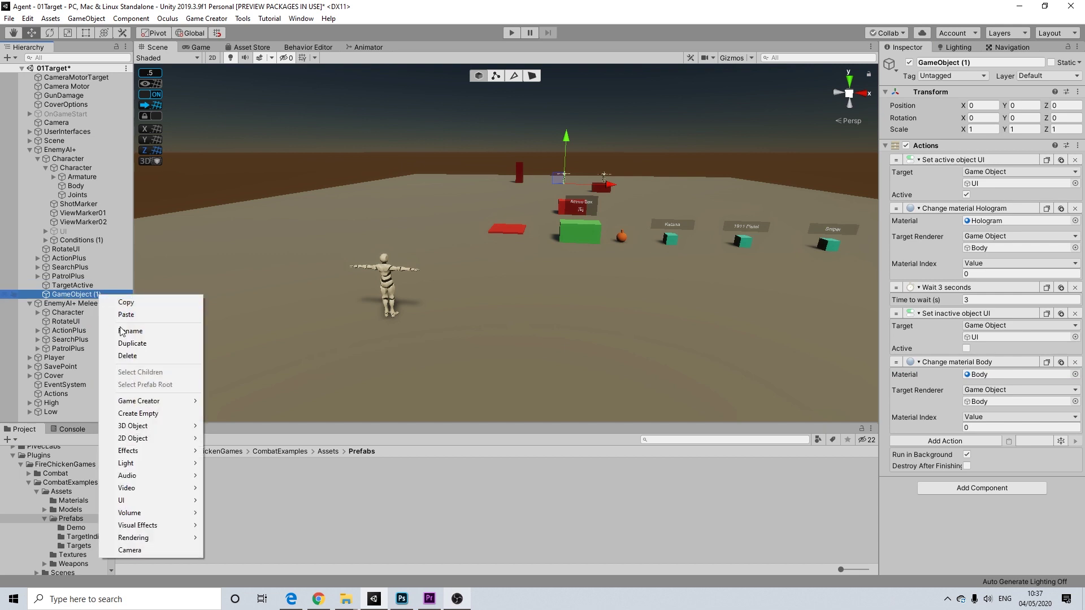
{"action": "left_click", "coordinate": [121, 331]}
{"action": "type", "text": "#t"}
{"action": "key", "text": "BackSpace"}
{"action": "key", "text": "BackSpace"}
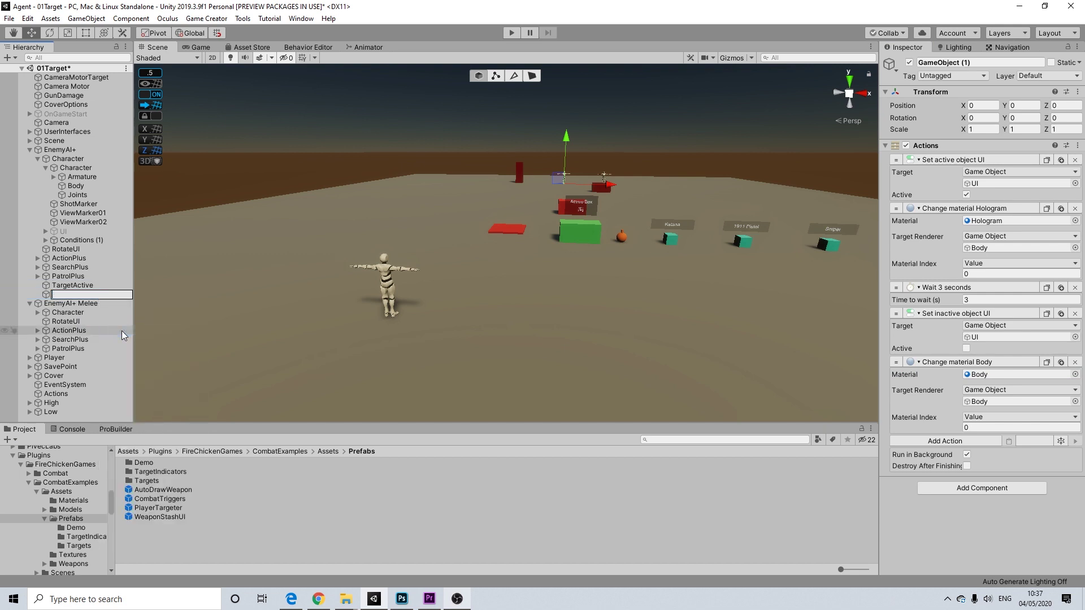
{"action": "type", "text": "TargetInactive"}
{"action": "key", "text": "Return"}
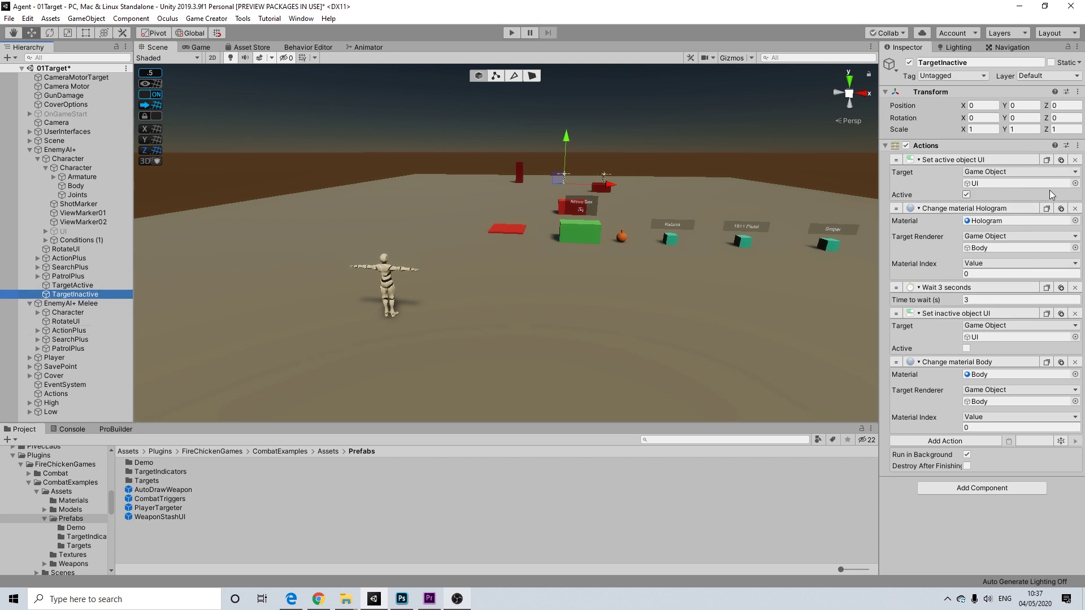
Step: Remove the UI activation, Hologram material and 3-second wait actions from TargetInactive
{"action": "left_click", "coordinate": [1075, 160]}
{"action": "left_click", "coordinate": [1076, 160]}
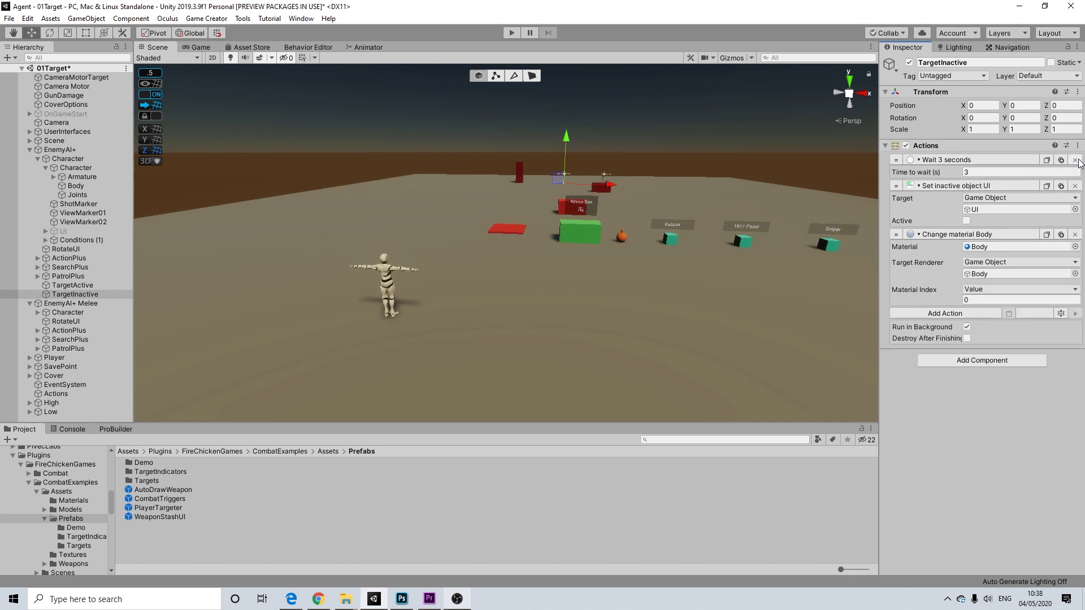
{"action": "left_click", "coordinate": [1076, 160]}
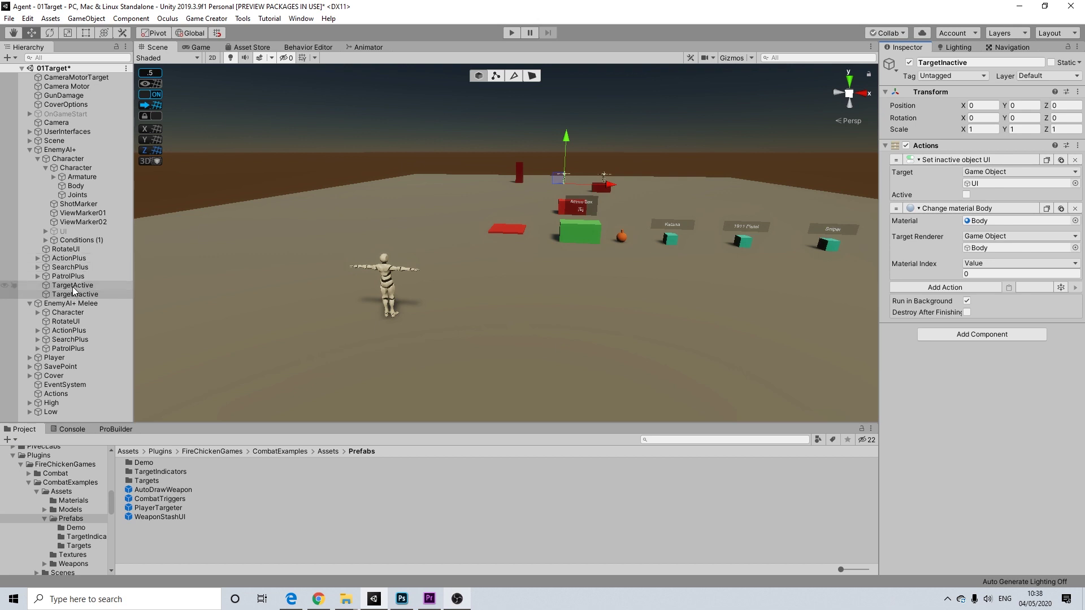
Step: Assign TargetActive to On Become Active Target and TargetInactive to On Not Active Target
{"action": "left_click", "coordinate": [38, 160]}
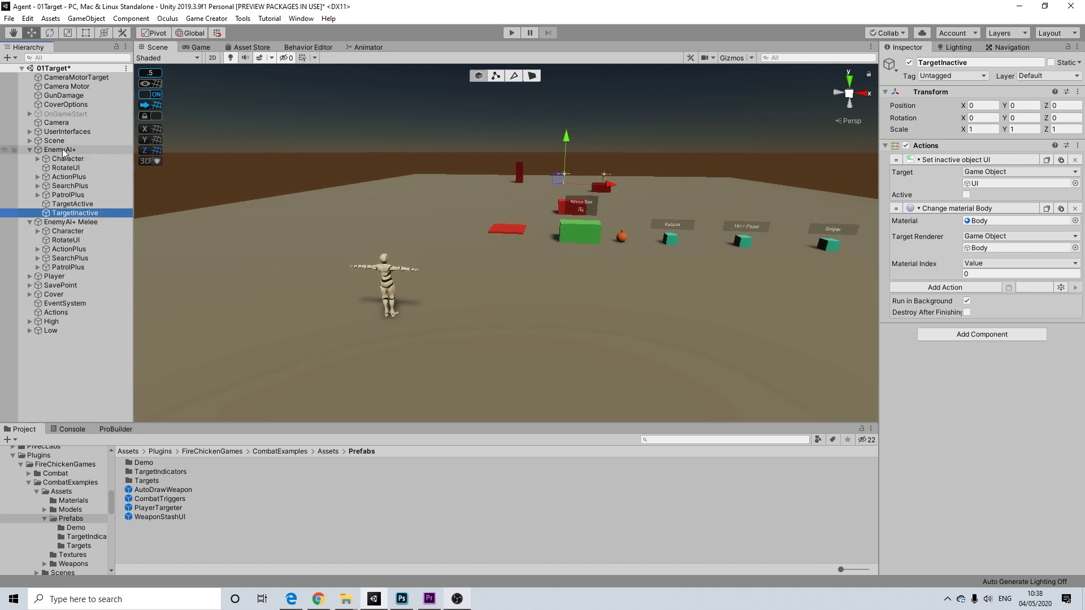
{"action": "left_click", "coordinate": [62, 149]}
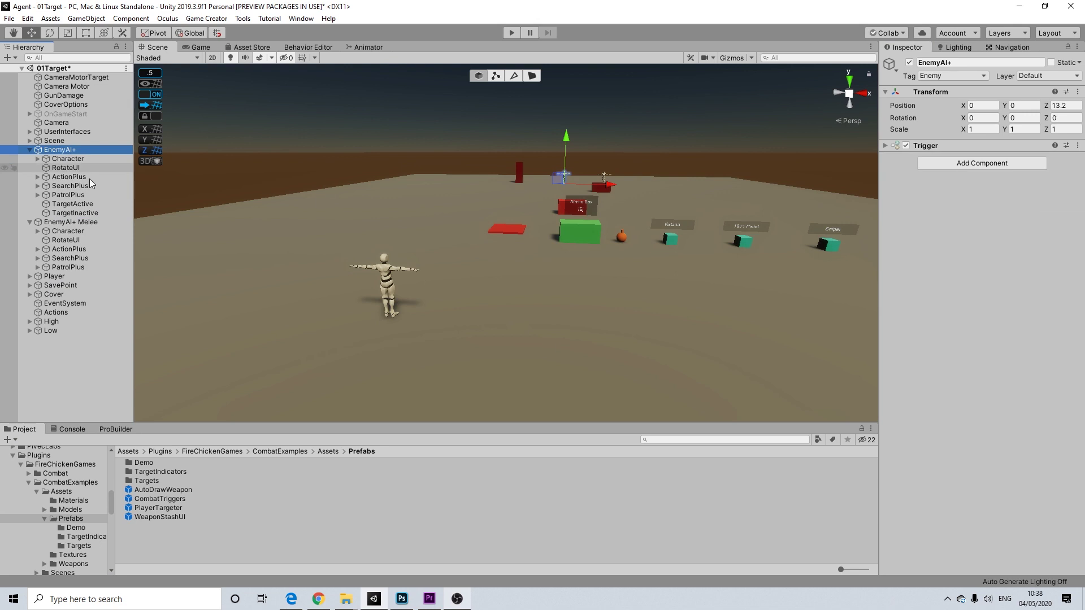
{"action": "left_click", "coordinate": [67, 159]}
{"action": "left_click_drag", "start_coordinate": [968, 403], "coordinate": [1006, 463]}
{"action": "left_click_drag", "start_coordinate": [76, 215], "coordinate": [994, 474]}
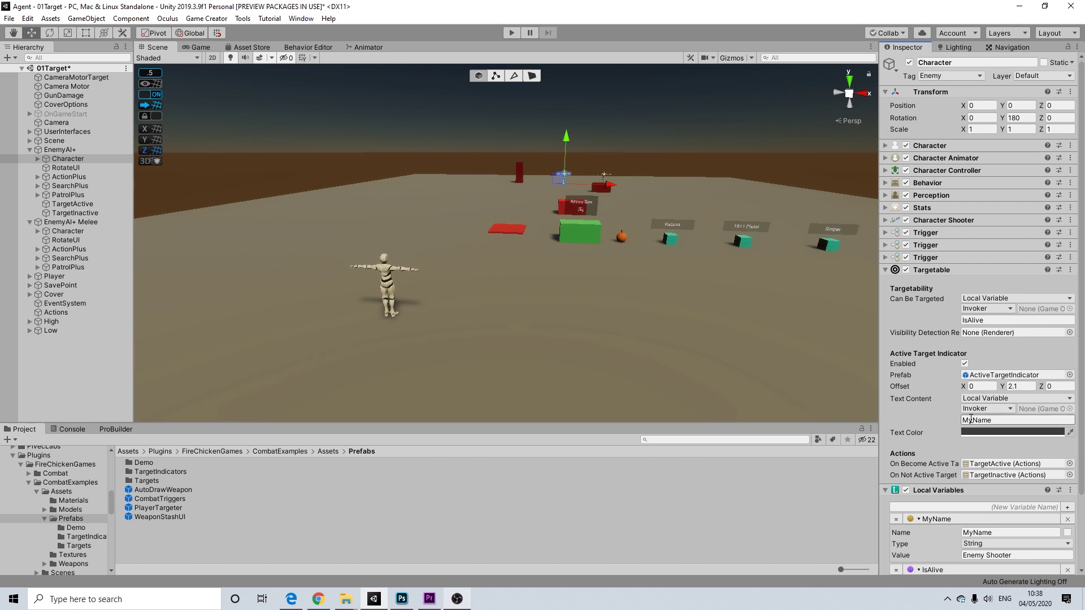
{"action": "scroll", "coordinate": [984, 414], "scroll_direction": "down", "scroll_amount": 3}
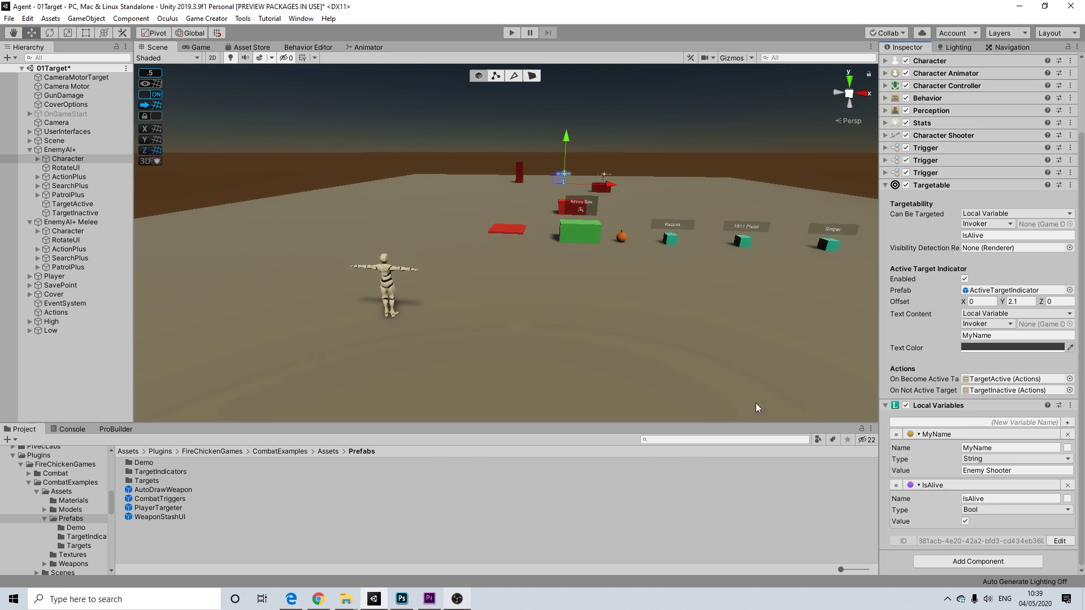
Step: Drag the ActiveTargetIndicator prefab into the 01Target scene and frame it in view
{"action": "left_click", "coordinate": [1004, 290]}
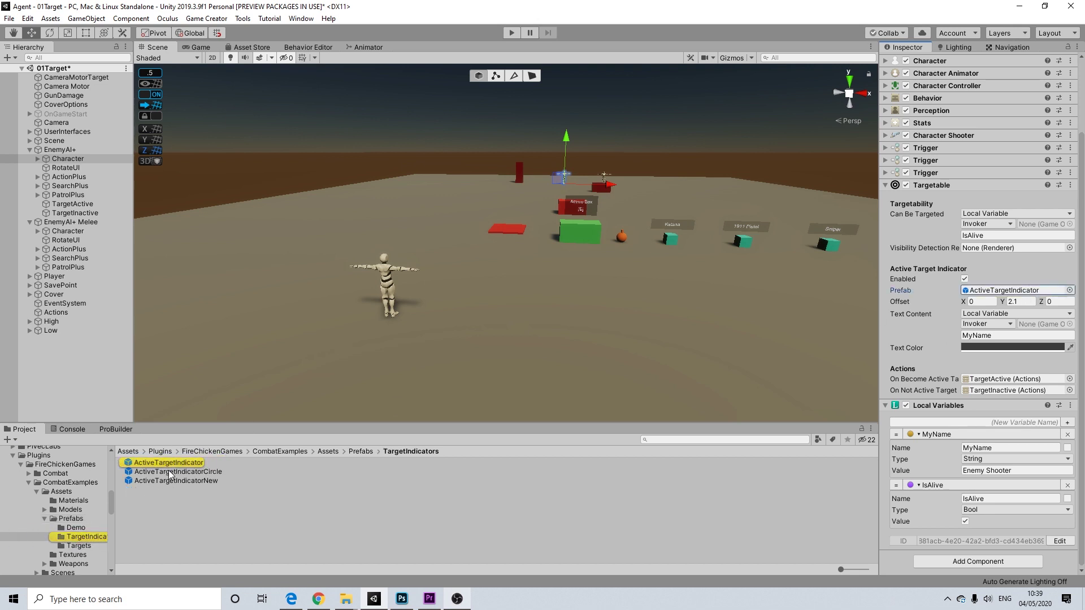
{"action": "left_click_drag", "start_coordinate": [169, 463], "coordinate": [45, 344]}
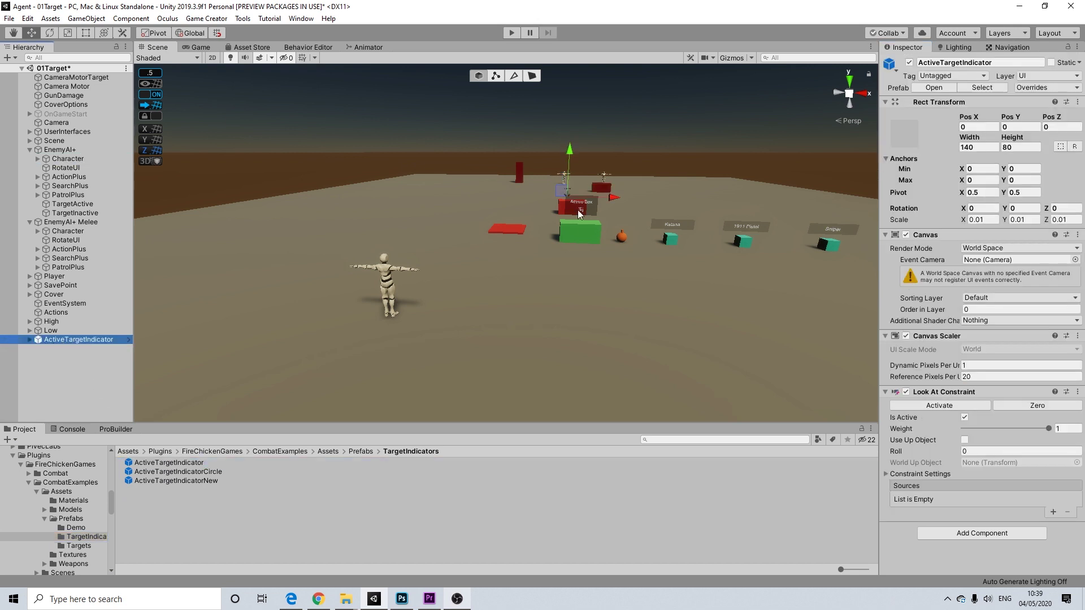
{"action": "middle_click_drag", "start_coordinate": [572, 212], "coordinate": [550, 245]}
{"action": "scroll", "coordinate": [510, 278], "scroll_direction": "up", "scroll_amount": 7}
{"action": "scroll", "coordinate": [550, 245], "scroll_direction": "up", "scroll_amount": 3}
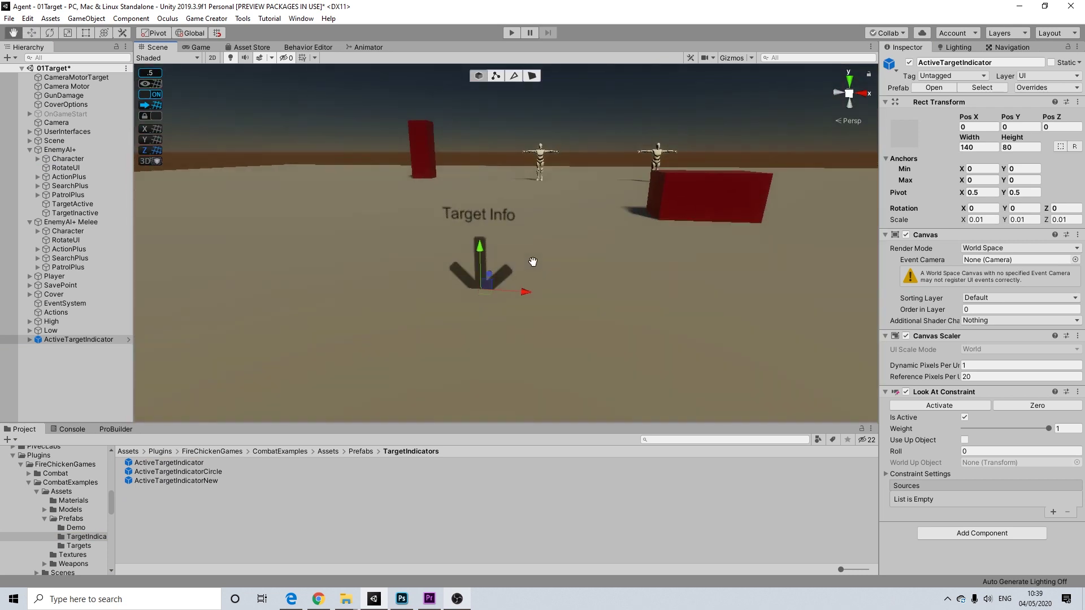
{"action": "right_click", "coordinate": [53, 341]}
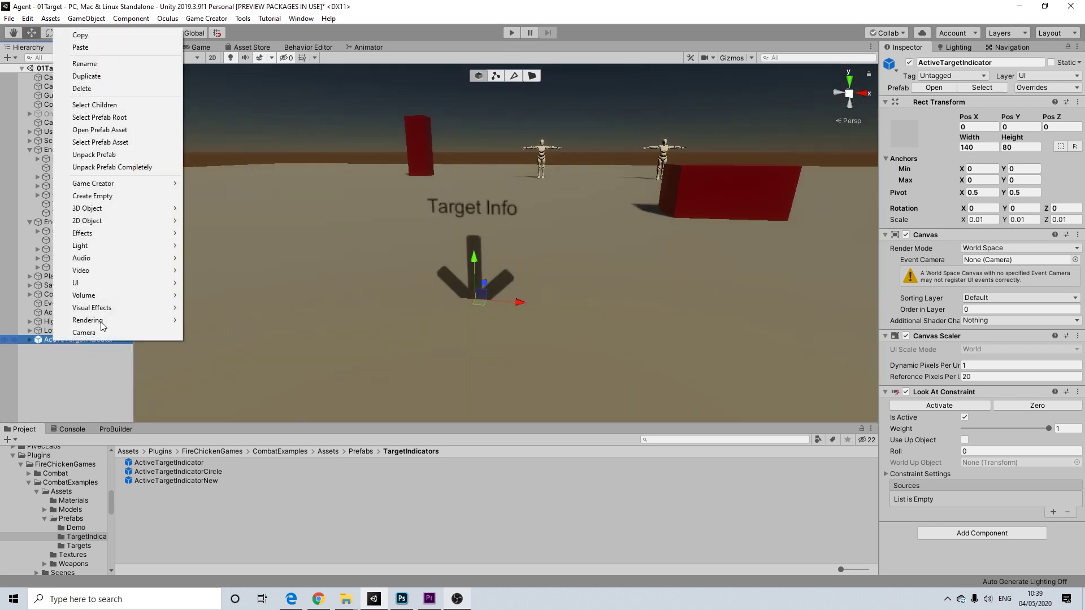
Step: Unpack the indicator and disable the Message Background's arrow Image
{"action": "left_click", "coordinate": [87, 155]}
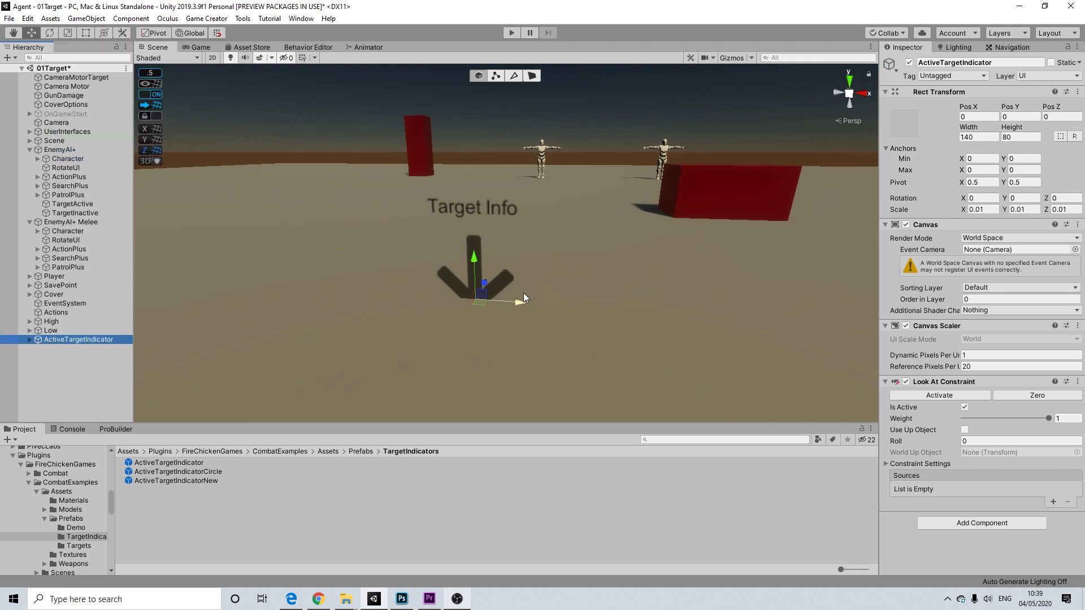
{"action": "left_click", "coordinate": [30, 340]}
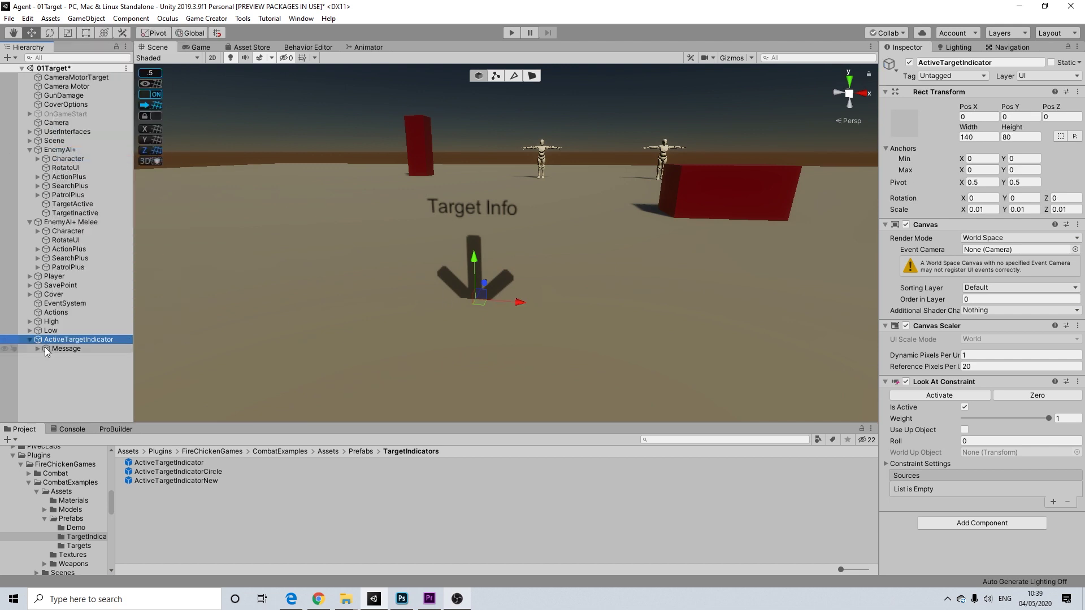
{"action": "left_click", "coordinate": [38, 350]}
{"action": "left_click", "coordinate": [76, 359]}
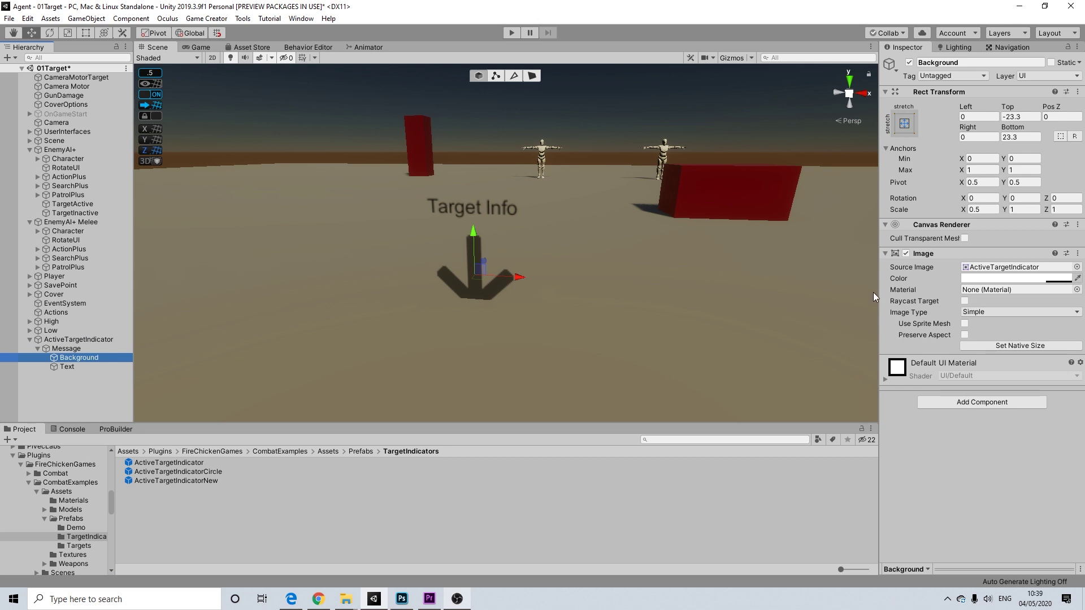
{"action": "left_click", "coordinate": [907, 254]}
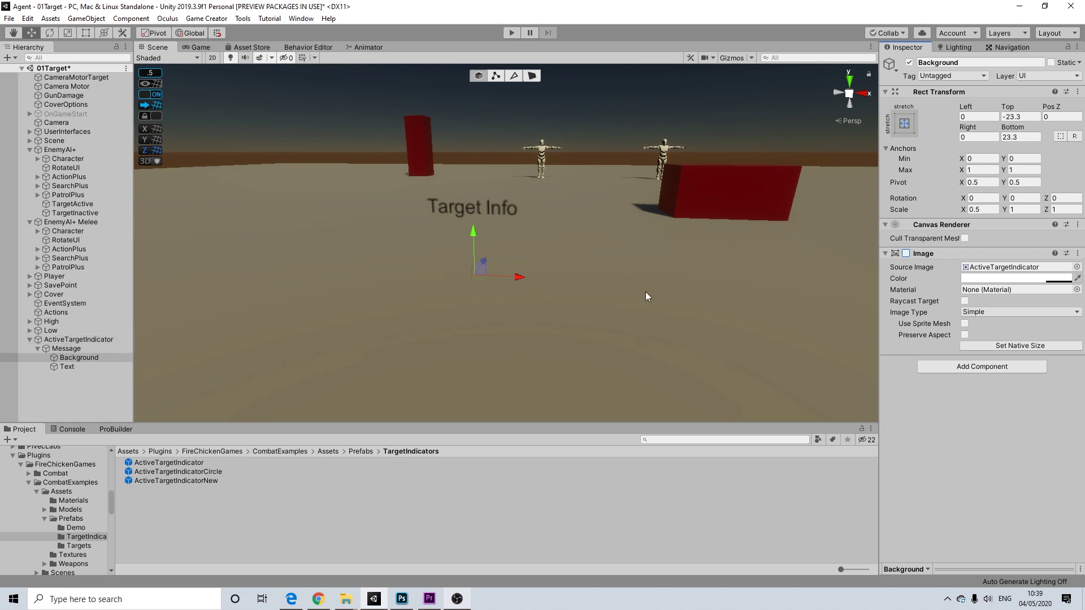
Step: Rename the indicator root object to ActiveTargetIndicatorNameOnly
{"action": "left_click", "coordinate": [64, 339]}
{"action": "left_click", "coordinate": [29, 339]}
{"action": "right_click", "coordinate": [93, 340]}
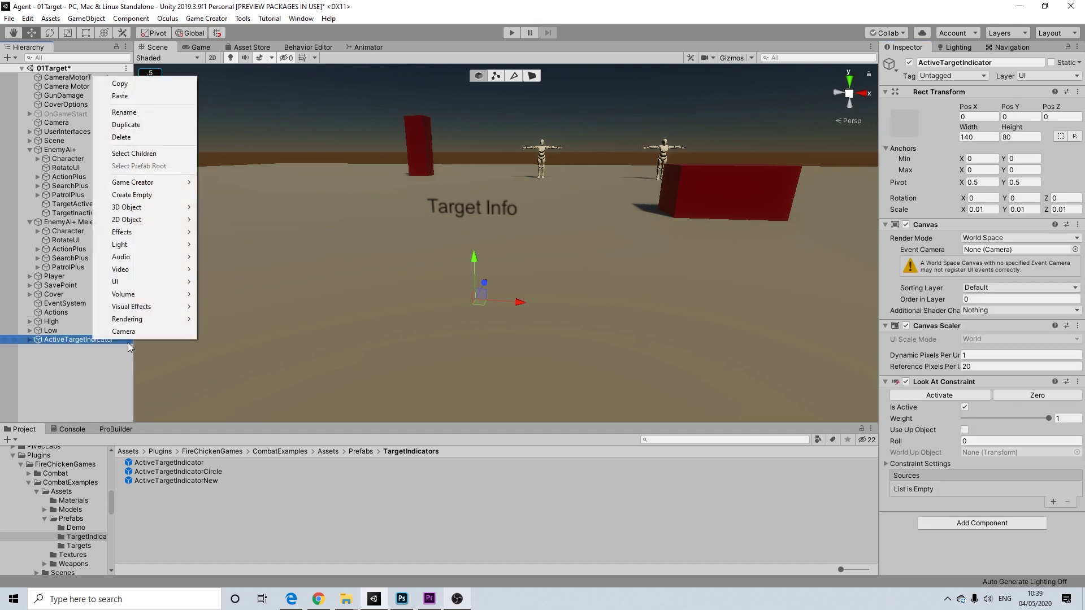
{"action": "left_click", "coordinate": [130, 112]}
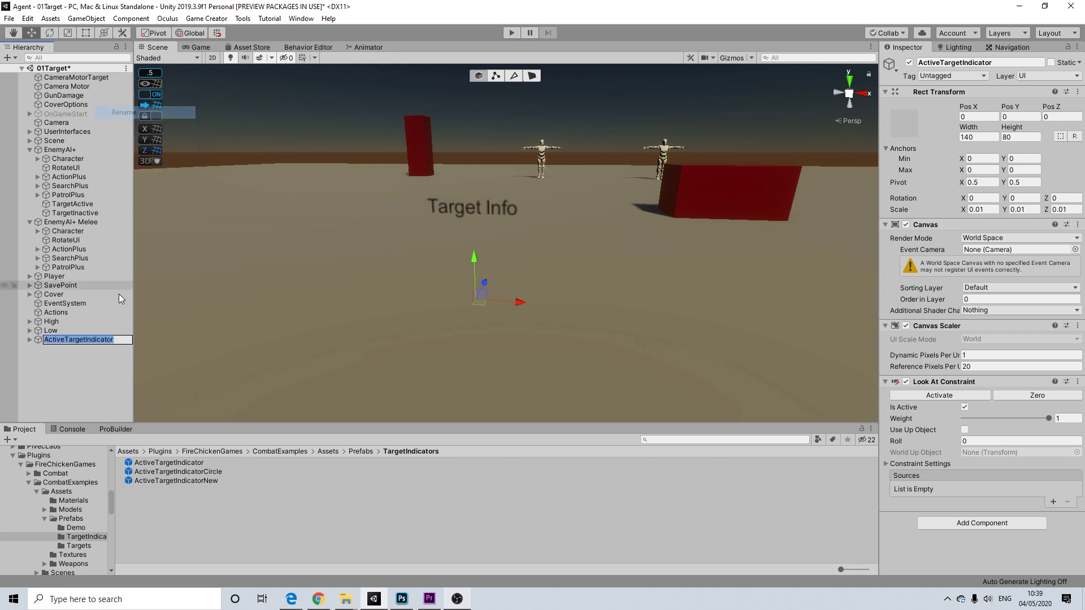
{"action": "left_click", "coordinate": [118, 340]}
{"action": "type", "text": "NameOnly"}
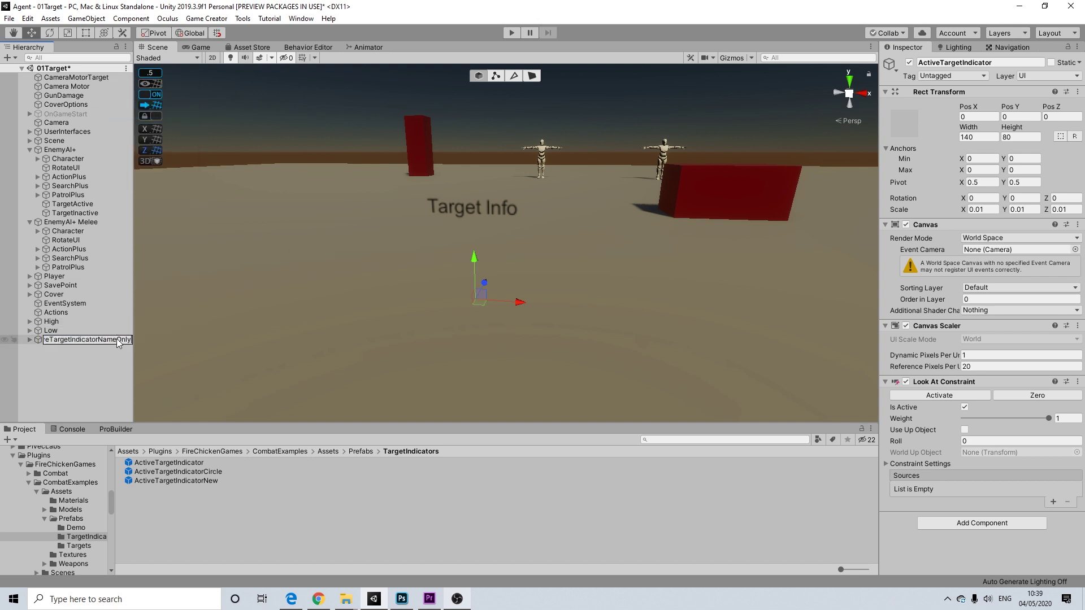
{"action": "key", "text": "Return"}
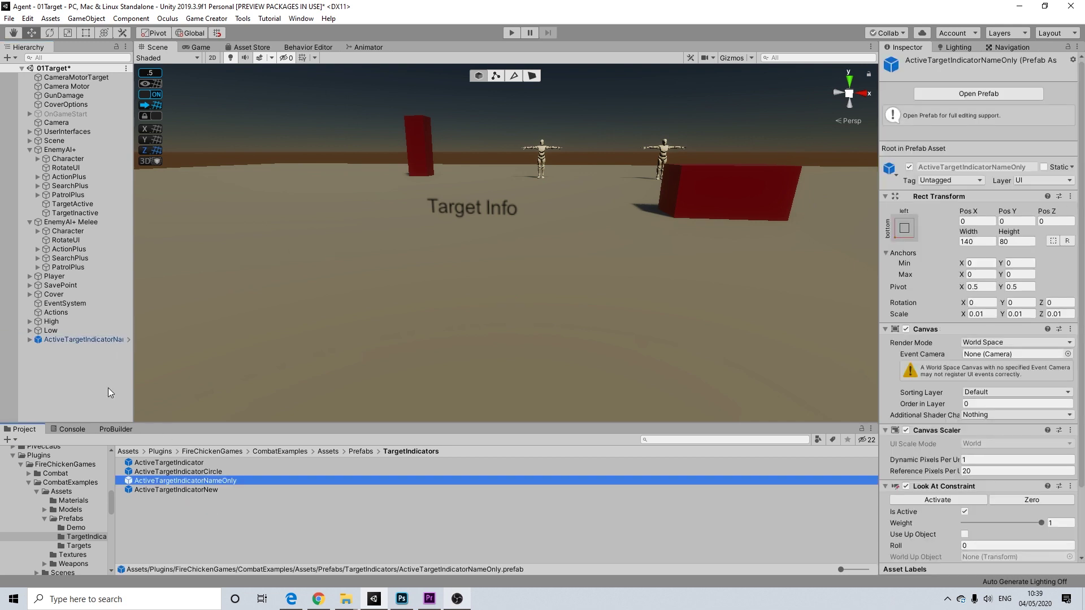
Step: Delete the ActiveTargetIndicatorNameOnly instance from the 01Target scene
{"action": "left_click", "coordinate": [85, 340]}
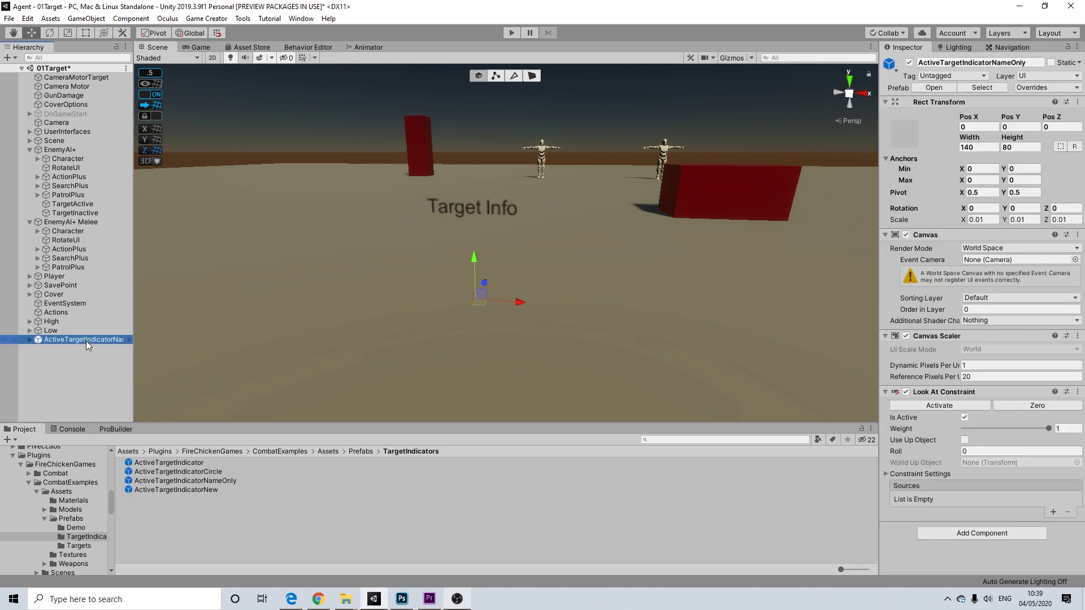
{"action": "key", "text": "Delete"}
{"action": "middle_click_drag", "start_coordinate": [494, 228], "coordinate": [403, 359]}
{"action": "scroll", "coordinate": [393, 325], "scroll_direction": "down", "scroll_amount": 1}
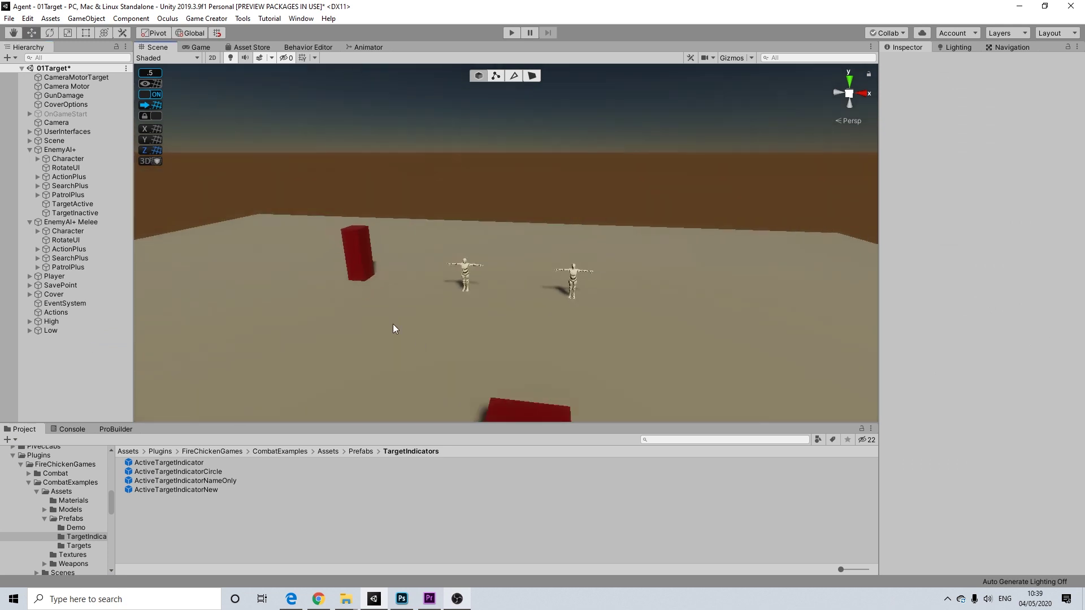
Step: Assign ActiveTargetIndicatorNameOnly as the Targetable prefab on EnemyAI+'s Character
{"action": "left_click", "coordinate": [52, 158]}
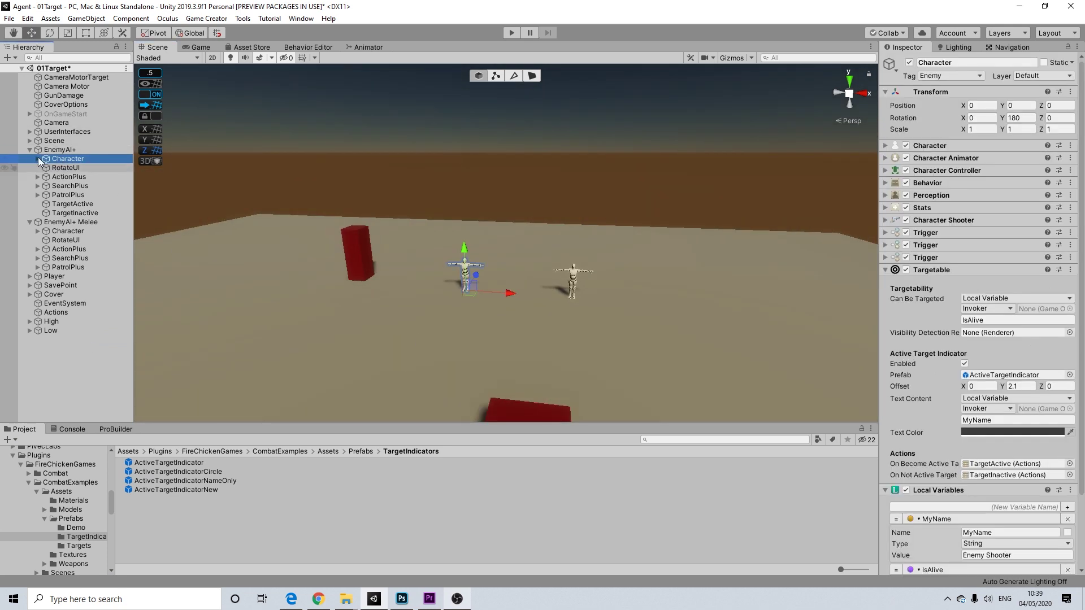
{"action": "left_click", "coordinate": [38, 159]}
{"action": "left_click", "coordinate": [46, 168]}
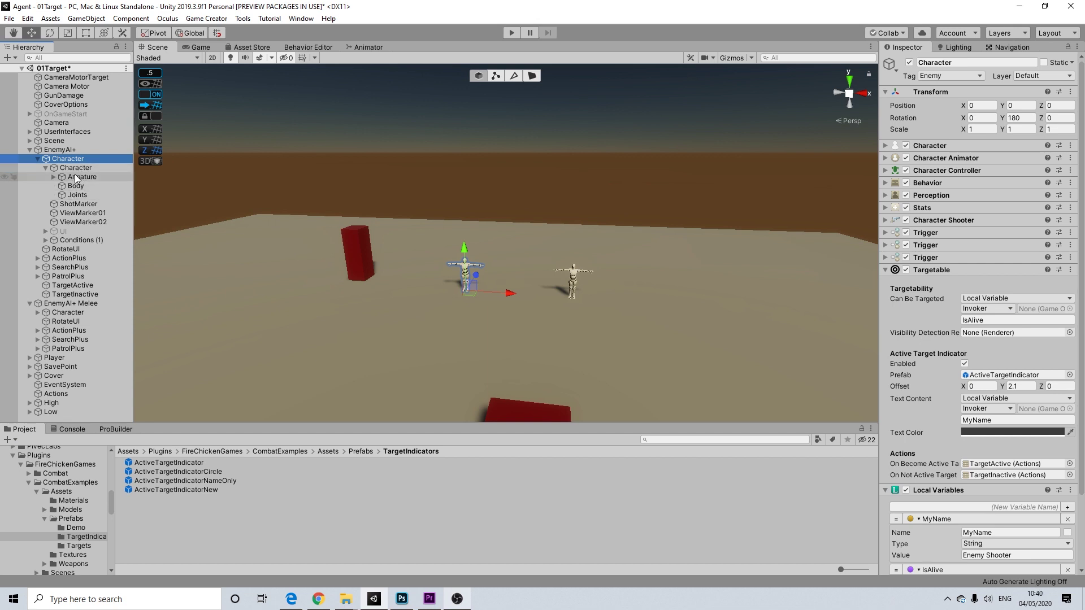
{"action": "left_click", "coordinate": [74, 170]}
{"action": "left_click", "coordinate": [58, 160]}
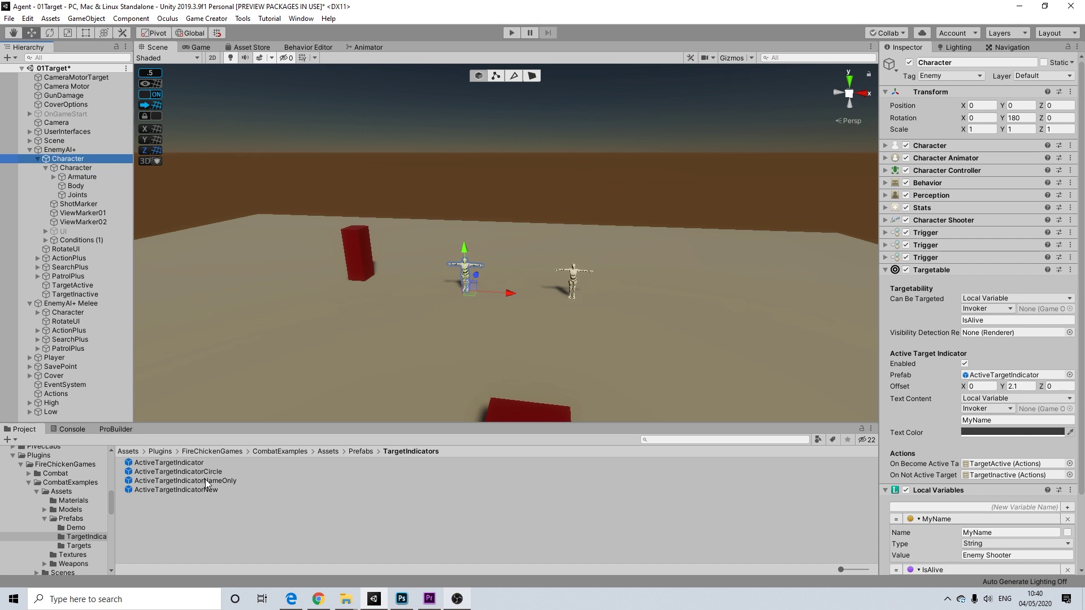
{"action": "left_click_drag", "start_coordinate": [206, 481], "coordinate": [1009, 376]}
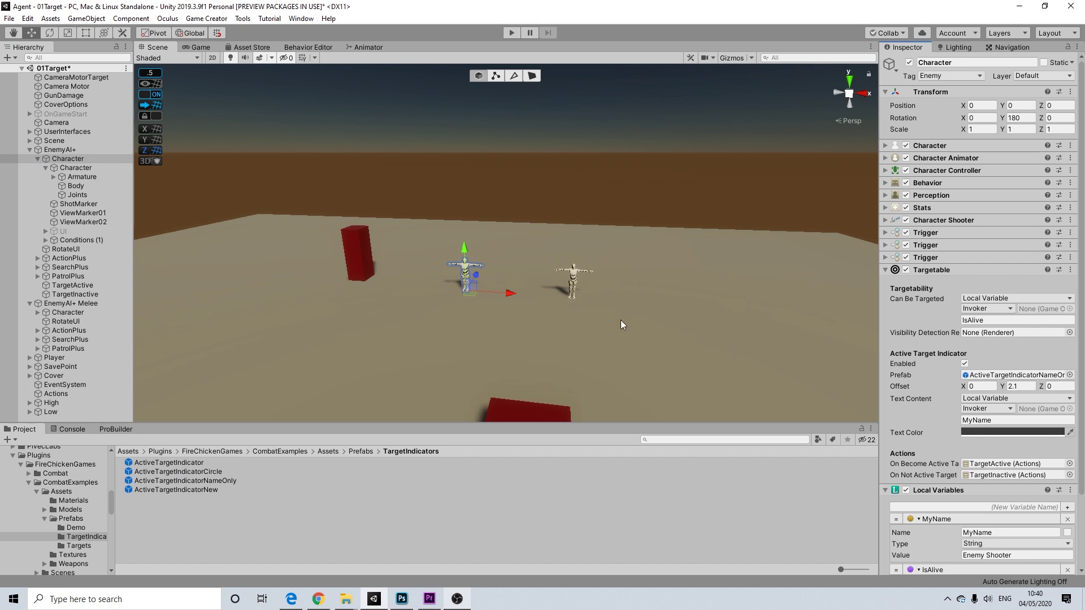
Step: Keep the target indicator's Y offset at 2.1 and review the Character's inspector
{"action": "left_click", "coordinate": [1017, 386]}
{"action": "middle_click_drag", "start_coordinate": [520, 267], "coordinate": [556, 260]}
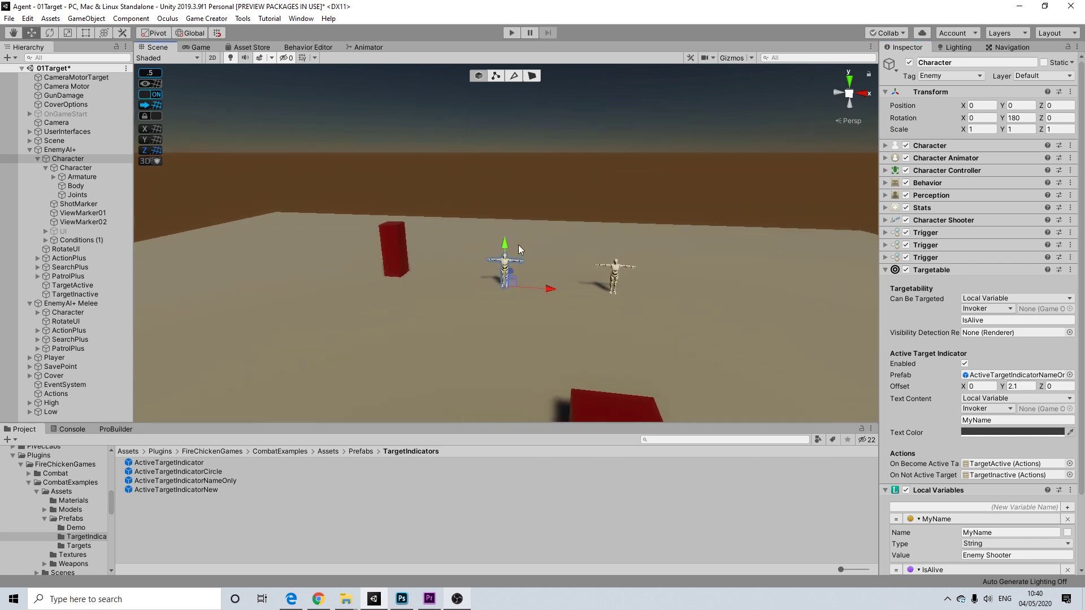
{"action": "left_click", "coordinate": [1023, 386]}
{"action": "key", "text": "Return"}
{"action": "left_click", "coordinate": [1009, 385]}
{"action": "scroll", "coordinate": [599, 267], "scroll_direction": "down", "scroll_amount": 1}
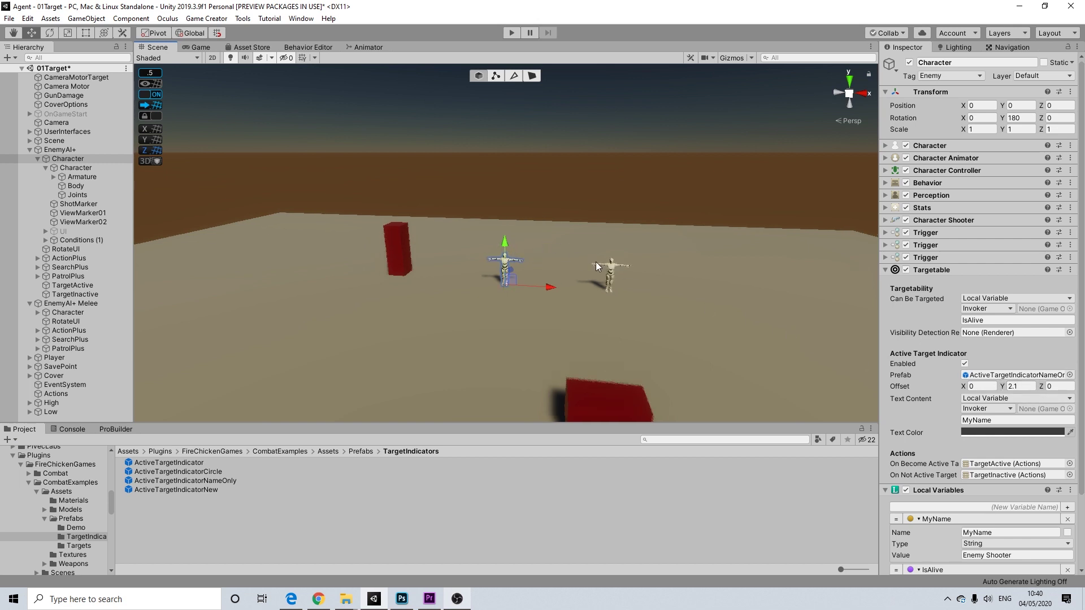
{"action": "scroll", "coordinate": [915, 339], "scroll_direction": "down", "scroll_amount": 5}
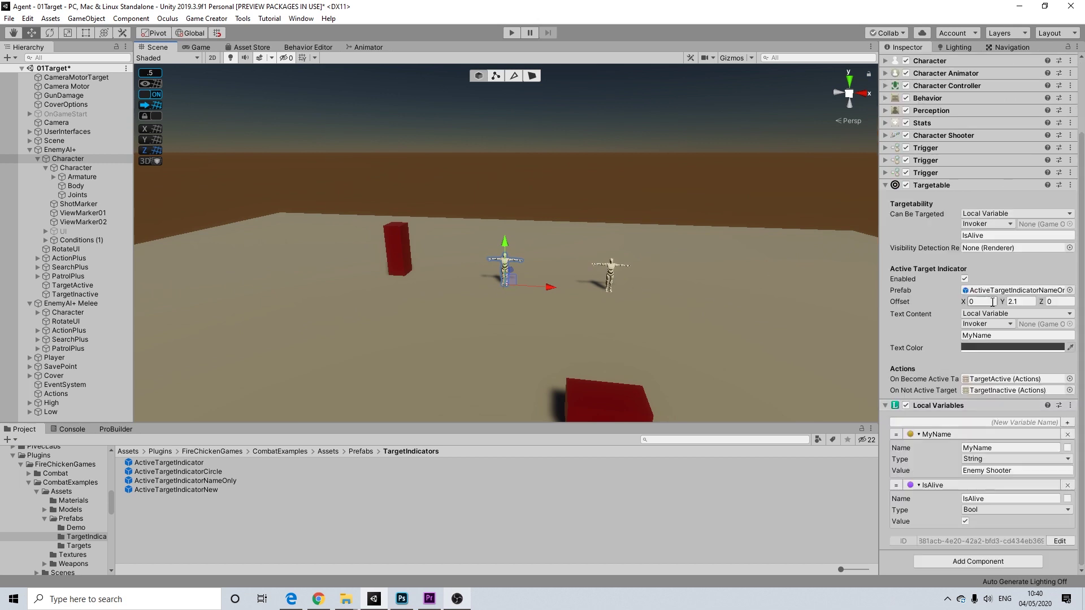
{"action": "scroll", "coordinate": [898, 284], "scroll_direction": "up", "scroll_amount": 5}
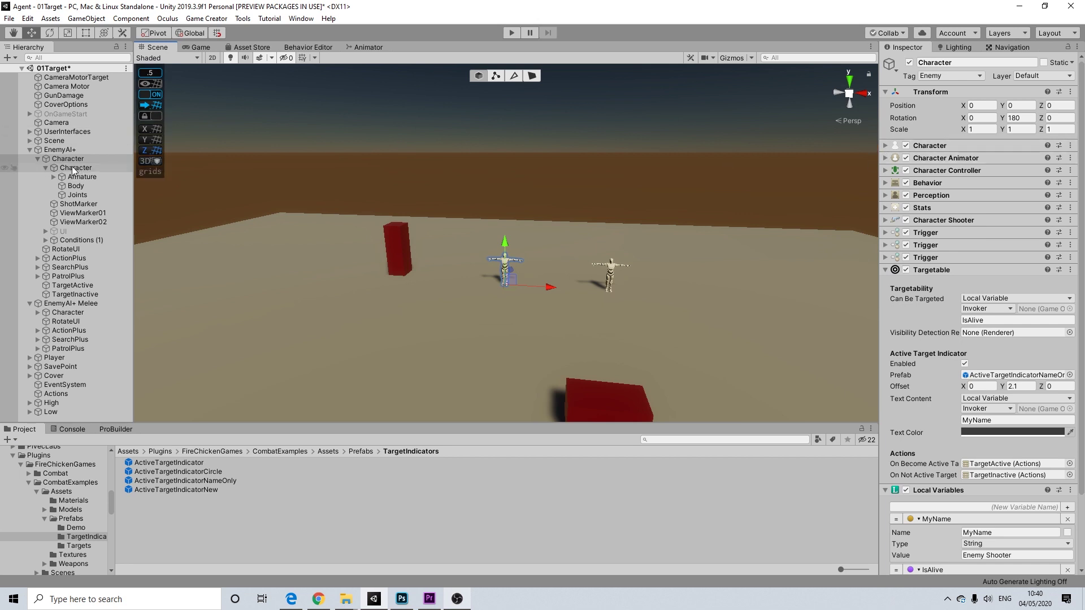
{"action": "scroll", "coordinate": [1003, 516], "scroll_direction": "down", "scroll_amount": 3}
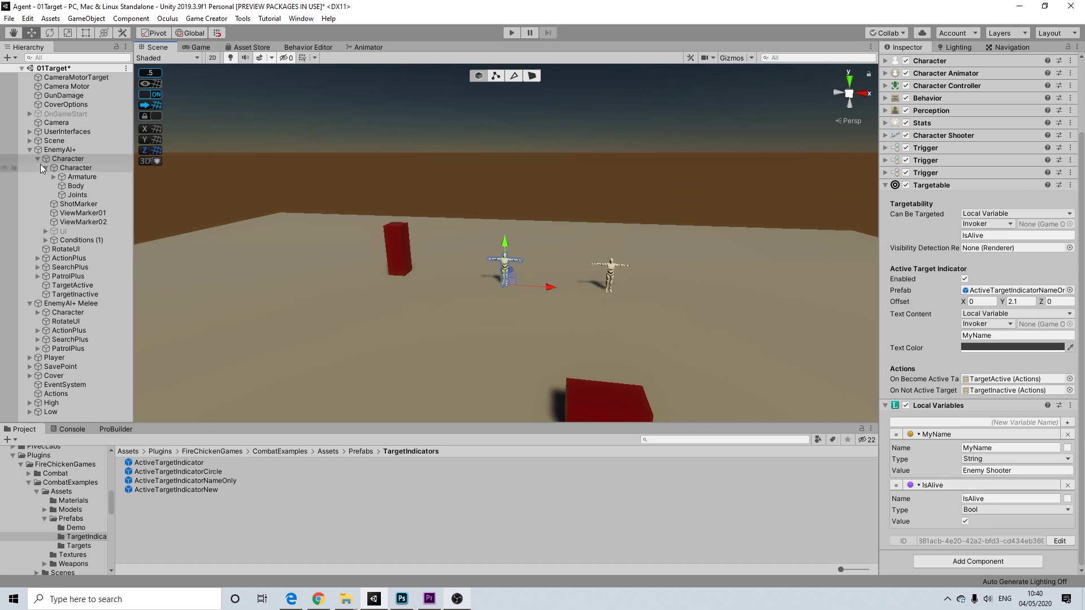
Step: Add a Variable Bool action to Conditions (1) that sets the local IsAlive variable to false
{"action": "left_click", "coordinate": [77, 239]}
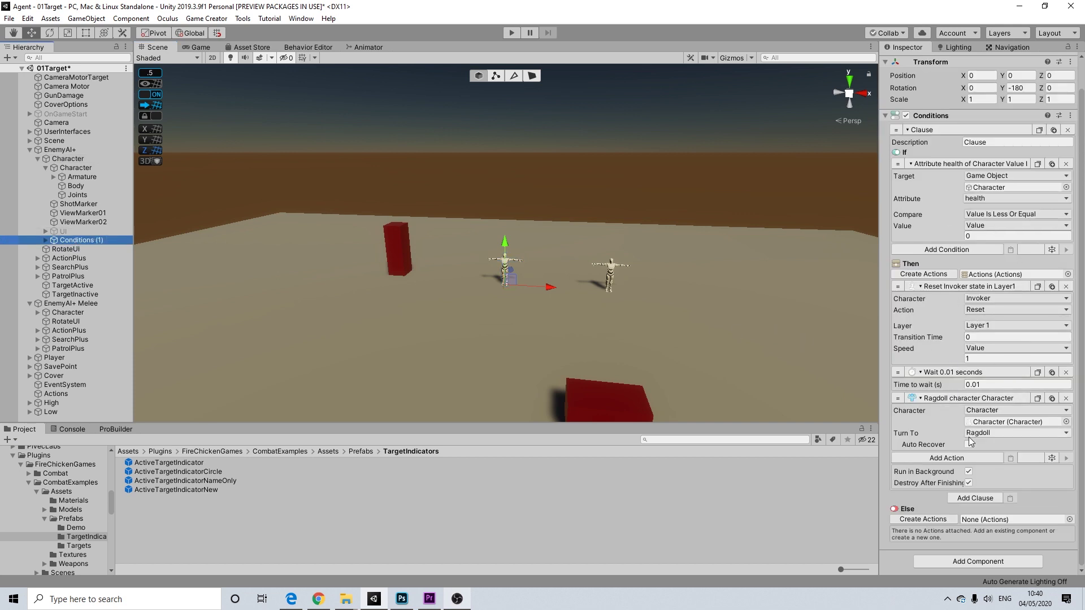
{"action": "left_click", "coordinate": [935, 458]}
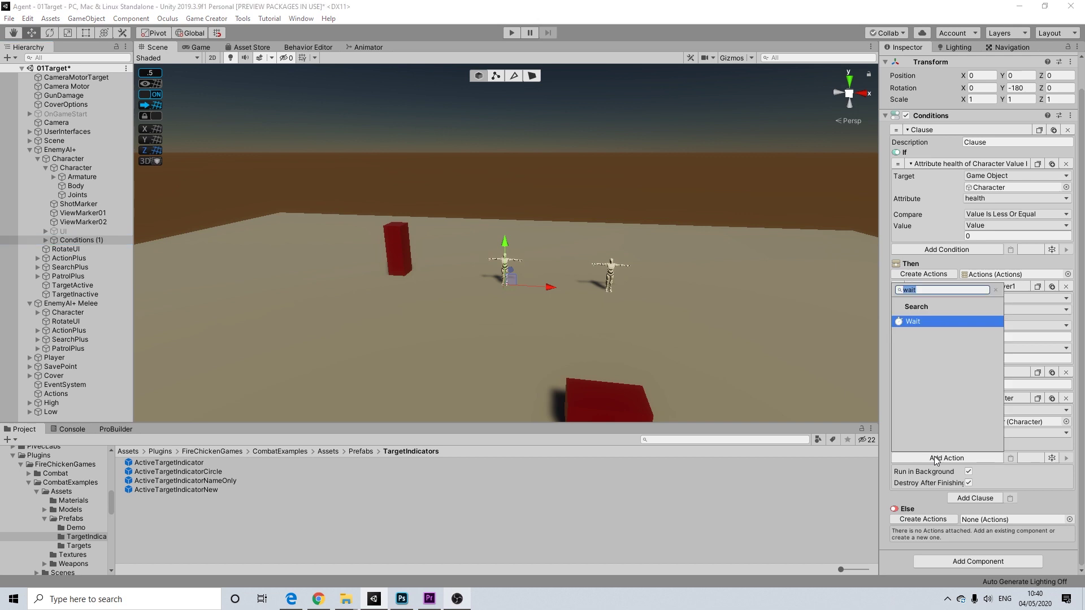
{"action": "type", "text": "bool"}
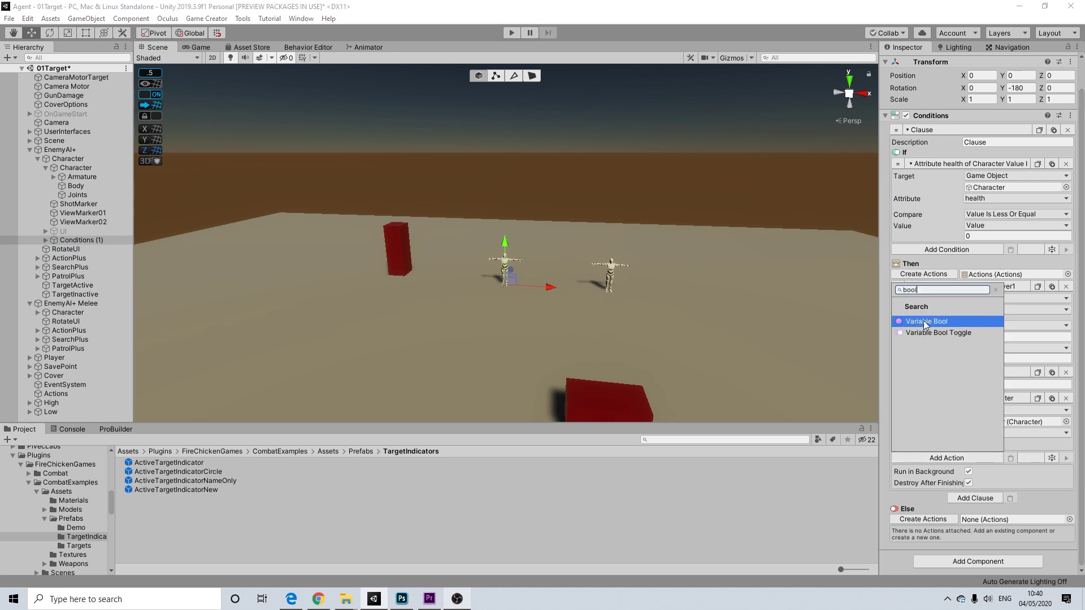
{"action": "left_click", "coordinate": [926, 323]}
{"action": "left_click", "coordinate": [997, 470]}
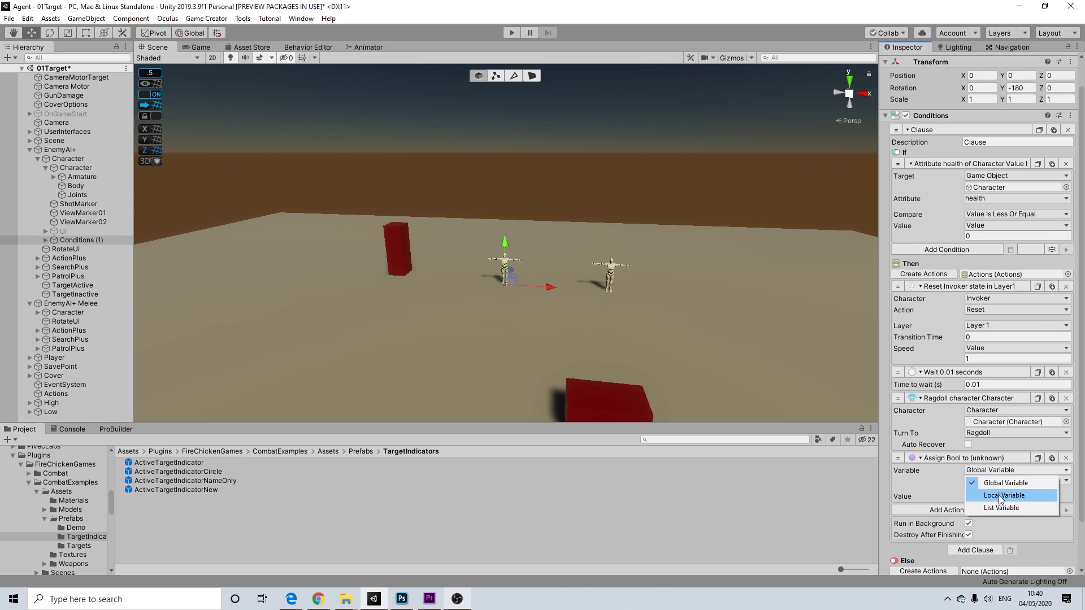
{"action": "left_click", "coordinate": [1001, 496]}
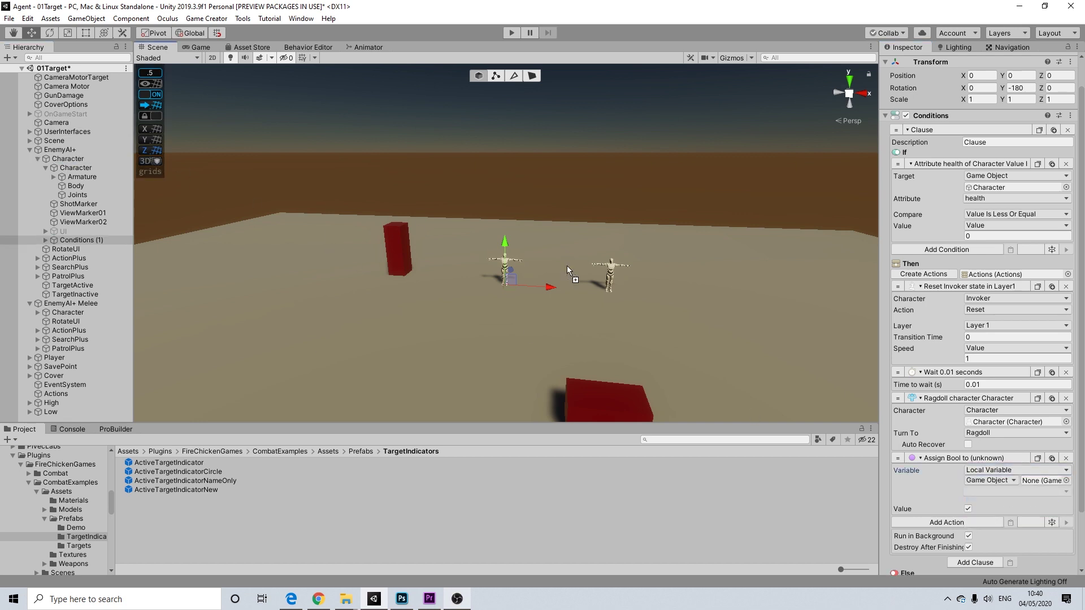
{"action": "left_click", "coordinate": [1012, 493]}
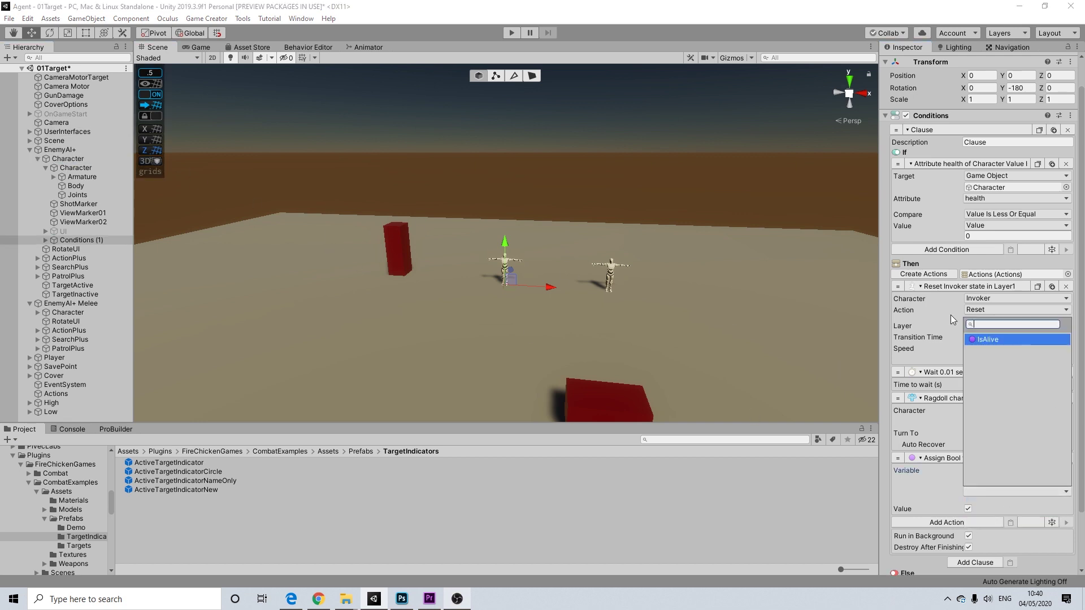
{"action": "left_click", "coordinate": [998, 340]}
{"action": "left_click", "coordinate": [968, 508]}
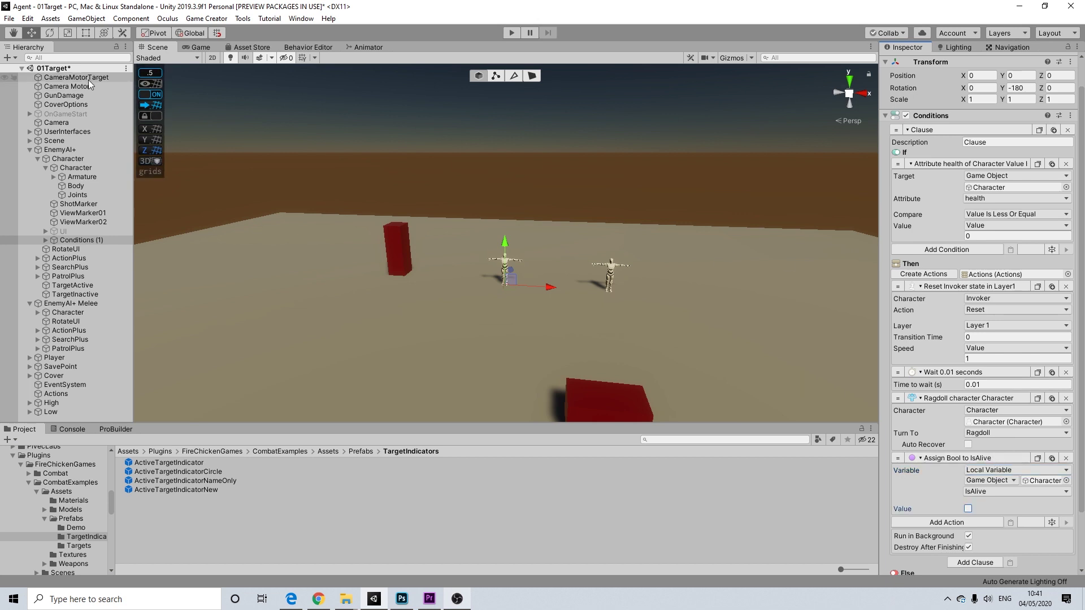
{"action": "left_click", "coordinate": [38, 159]}
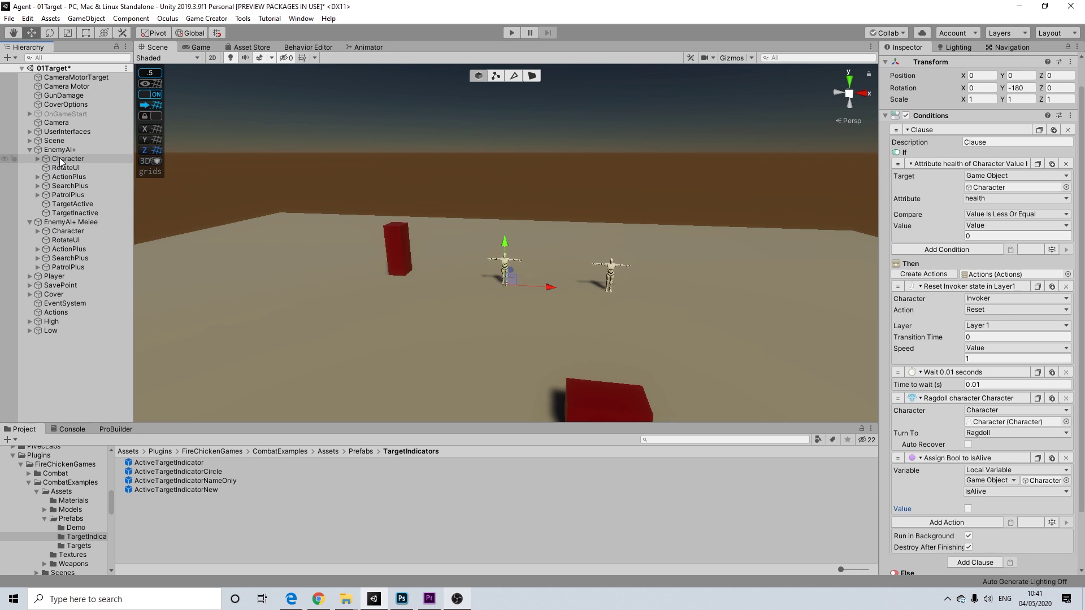
{"action": "left_click", "coordinate": [62, 159]}
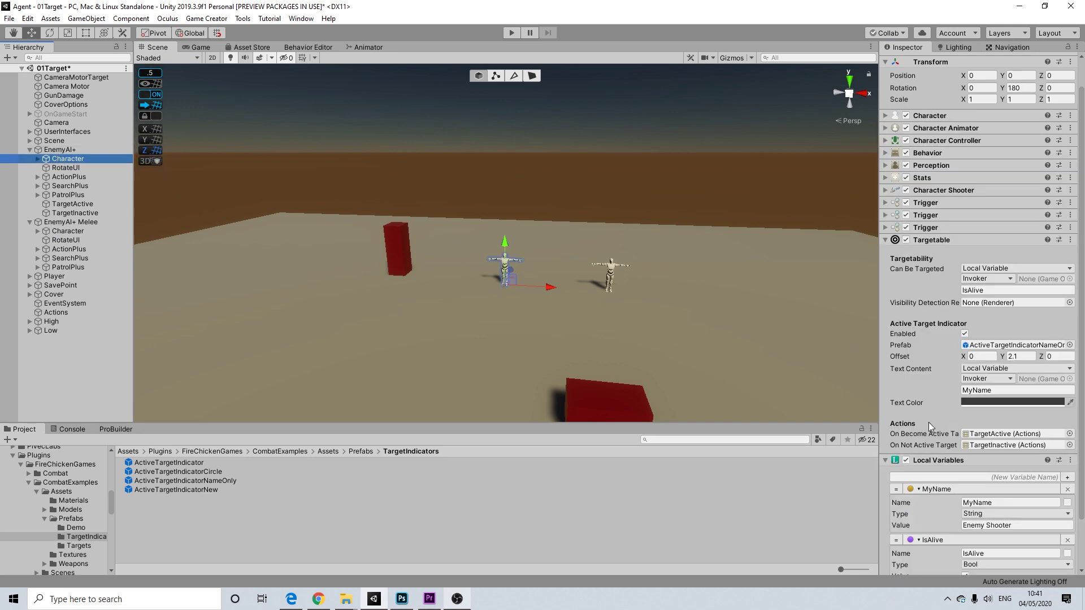
Step: Paste the TargetActive and TargetInactive action objects onto EnemyAI+ Melee's Character
{"action": "scroll", "coordinate": [921, 423], "scroll_direction": "down", "scroll_amount": 3}
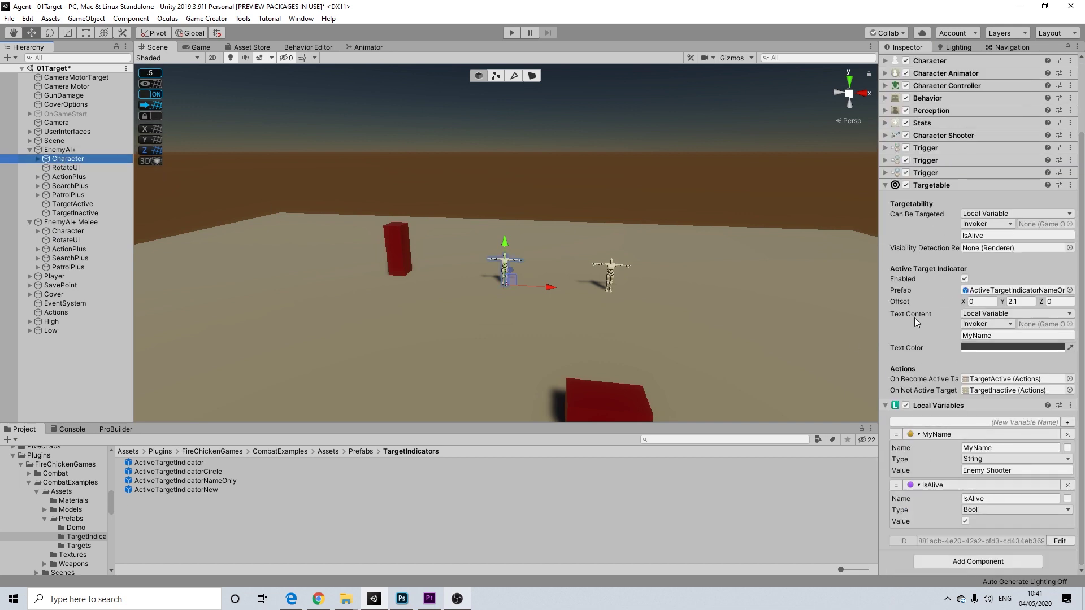
{"action": "left_click", "coordinate": [60, 150]}
{"action": "middle_click_drag", "start_coordinate": [448, 286], "coordinate": [417, 284]}
{"action": "scroll", "coordinate": [416, 284], "scroll_direction": "up", "scroll_amount": 1}
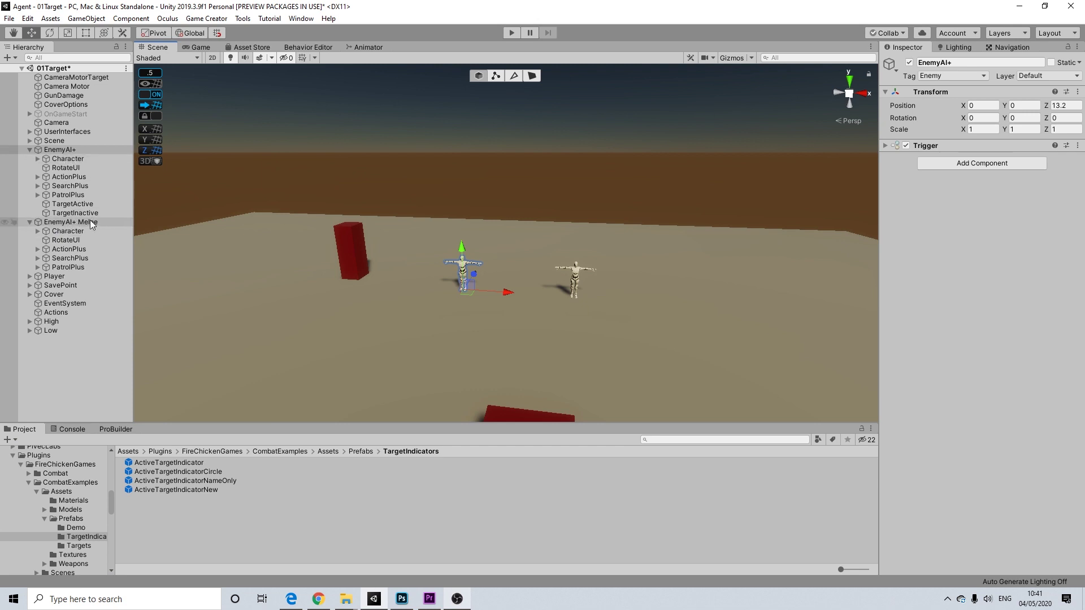
{"action": "scroll", "coordinate": [610, 343], "scroll_direction": "up", "scroll_amount": 5}
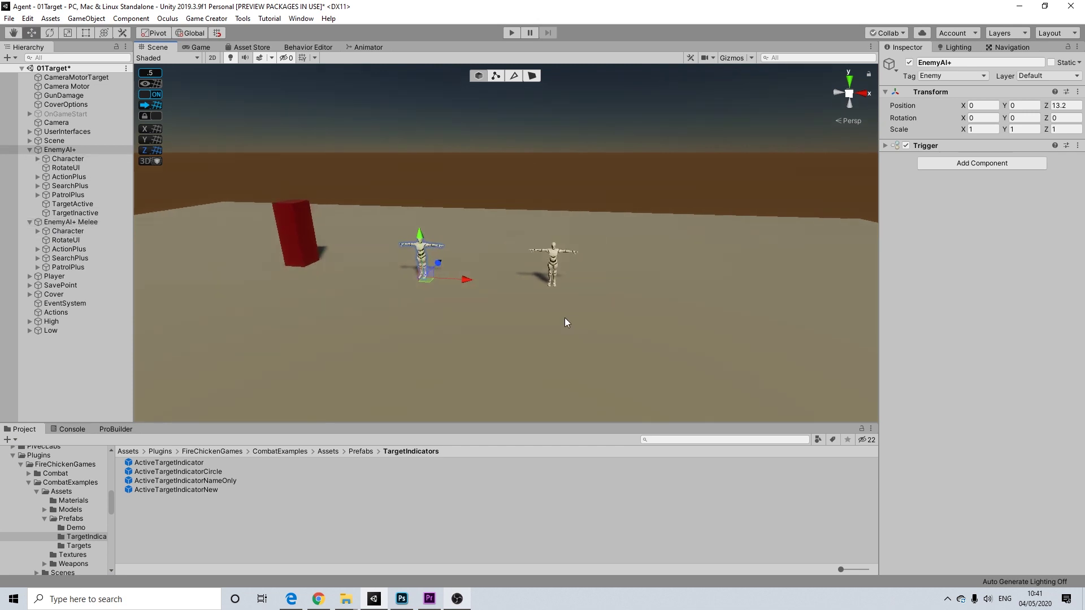
{"action": "scroll", "coordinate": [542, 308], "scroll_direction": "up", "scroll_amount": 4}
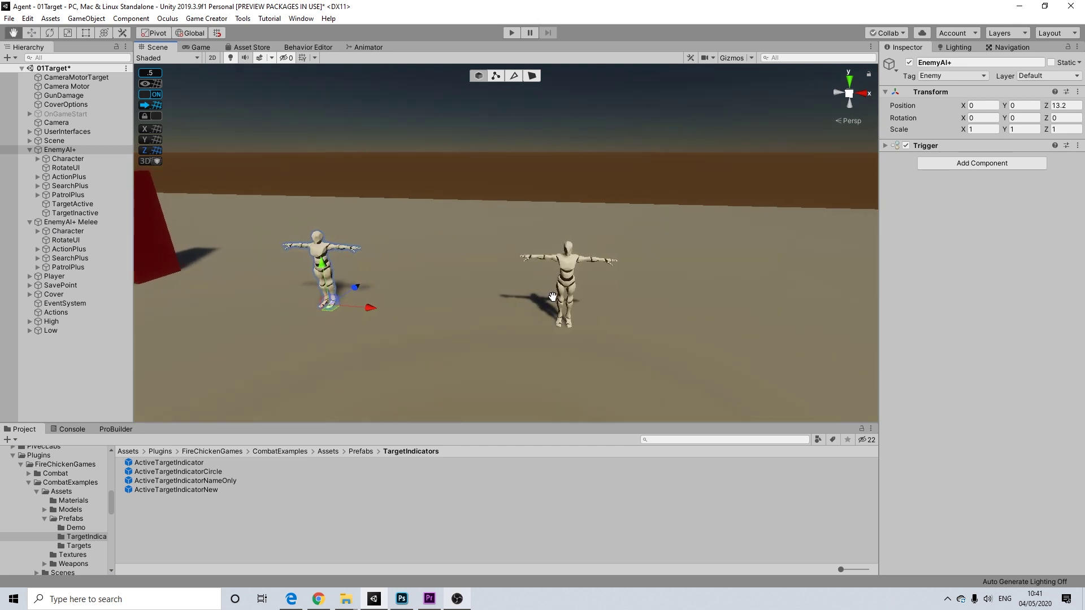
{"action": "left_click", "coordinate": [68, 223]}
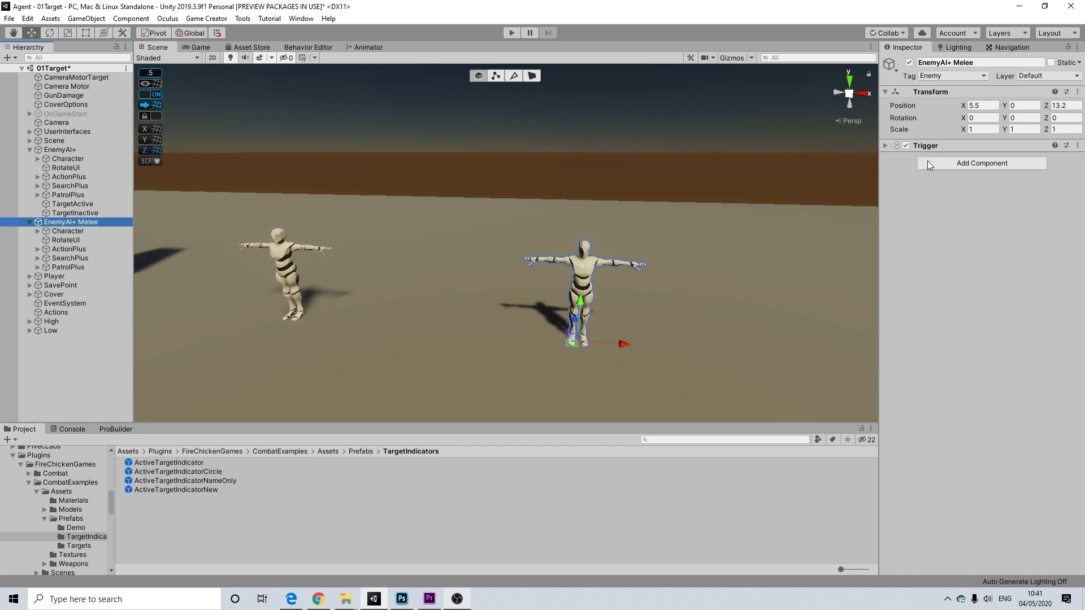
{"action": "left_click", "coordinate": [83, 229]}
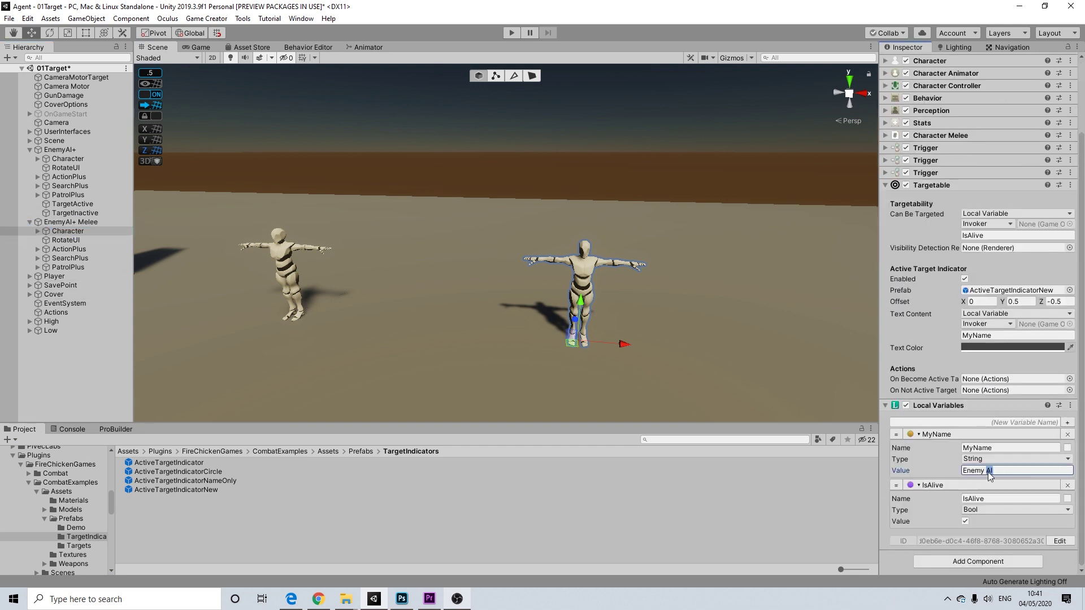
{"action": "key", "text": "ctrl+v"}
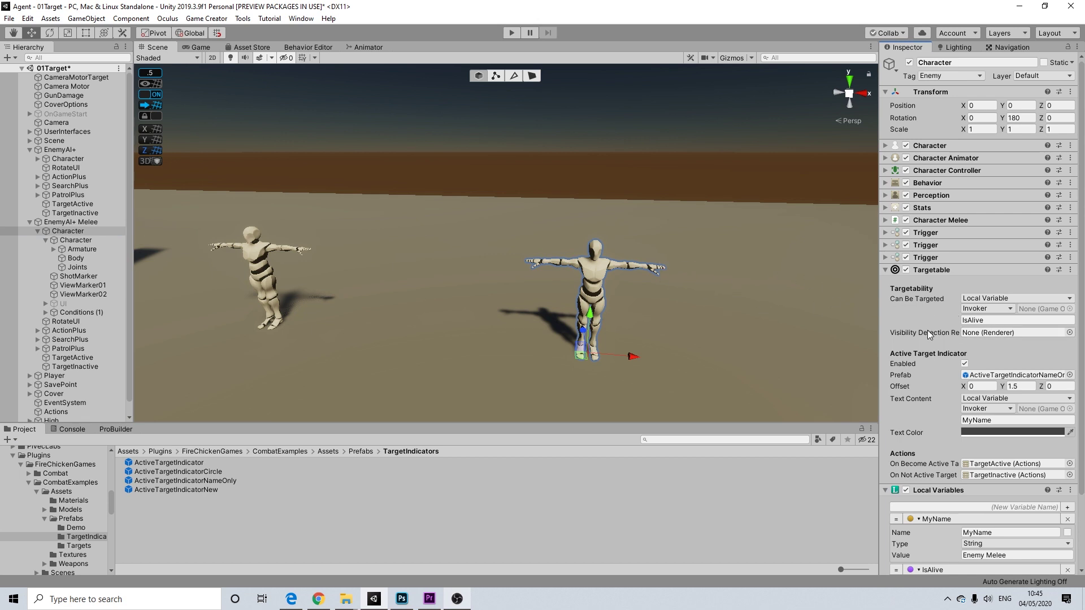
Step: Copy the melee Character's 1.5 indicator Y offset into the shooter's EnemyAI+ Character
{"action": "scroll", "coordinate": [928, 330], "scroll_direction": "down", "scroll_amount": 3}
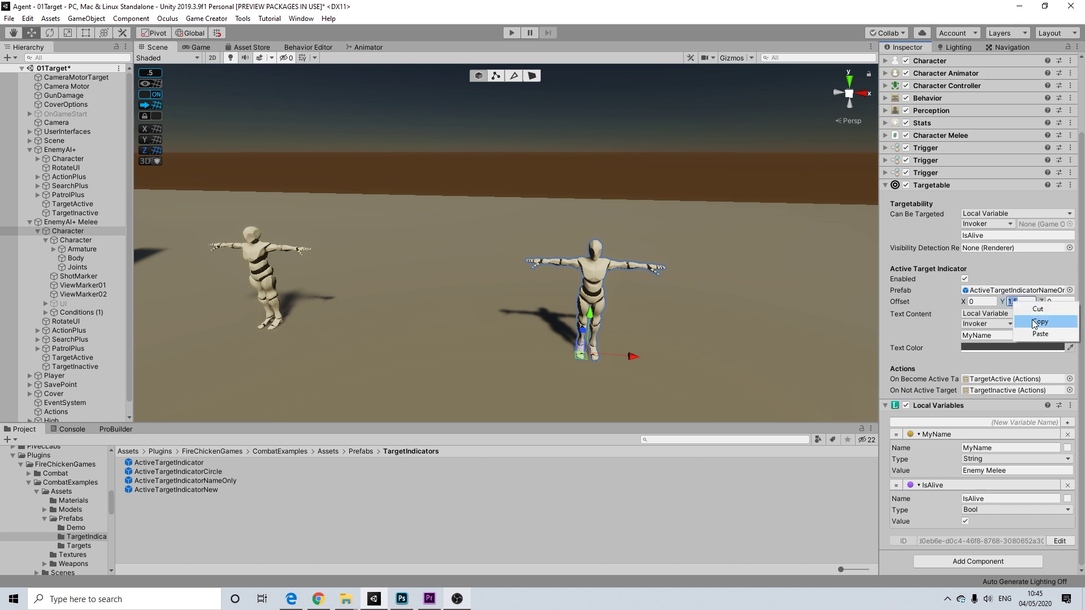
{"action": "left_click", "coordinate": [1034, 323]}
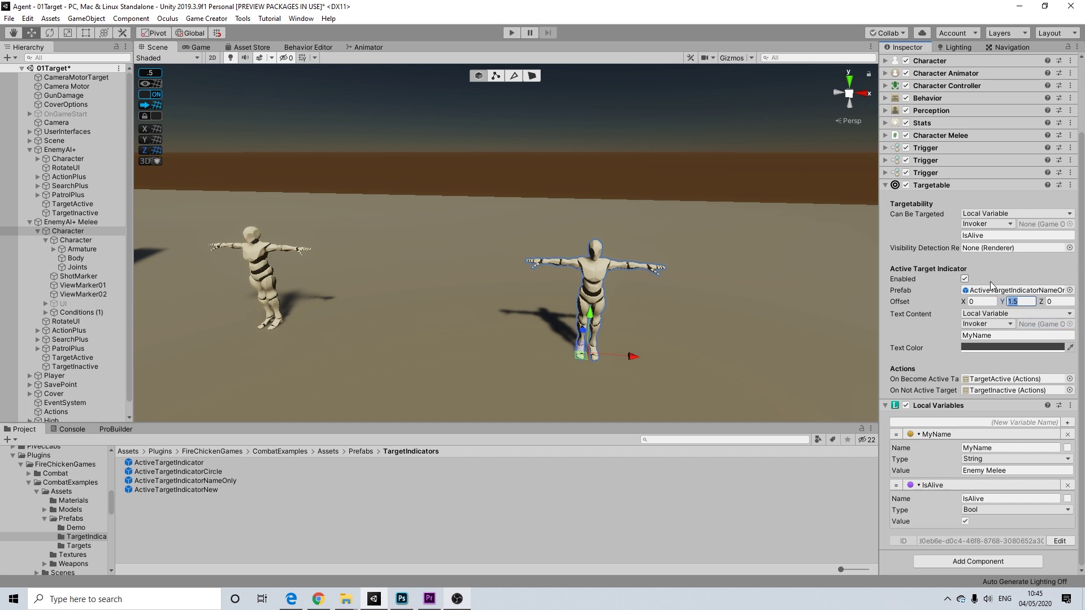
{"action": "left_click", "coordinate": [65, 158]}
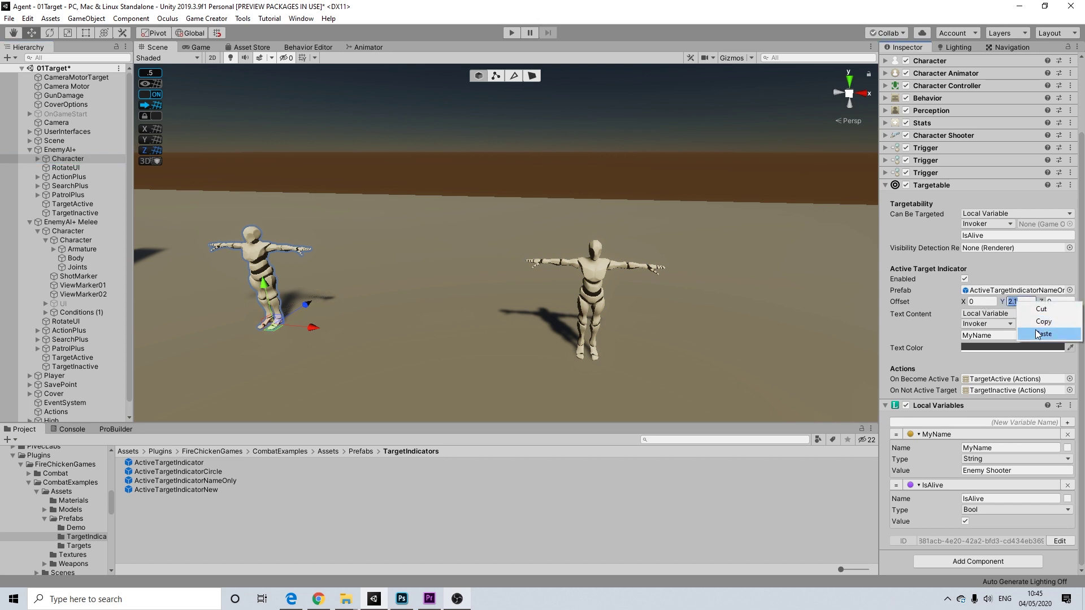
{"action": "left_click", "coordinate": [1037, 334]}
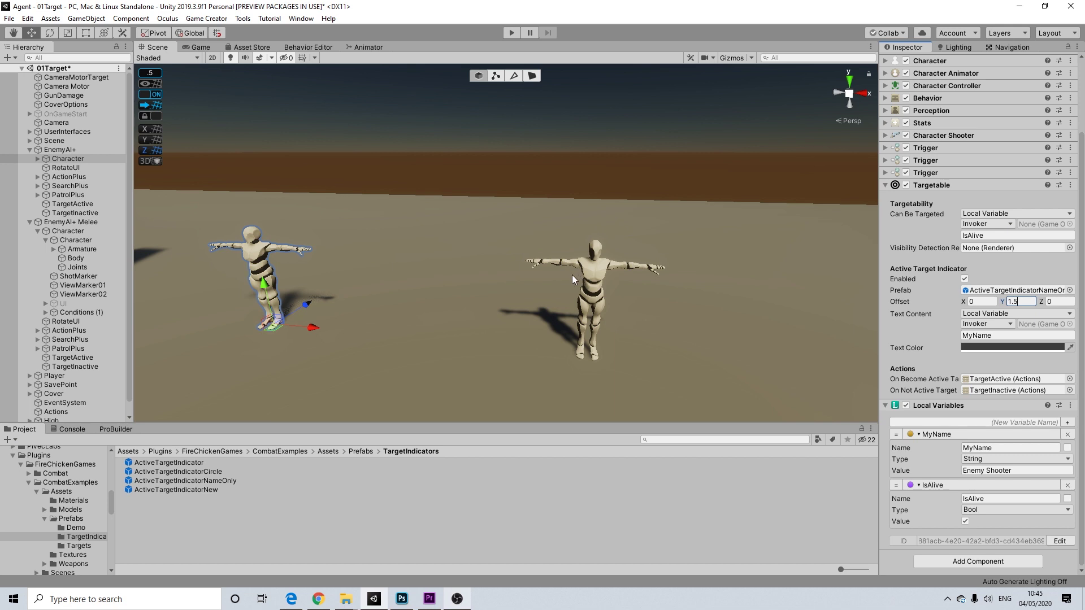
Step: Frame both enemies in the Scene view and enter Play mode
{"action": "left_click", "coordinate": [66, 151]}
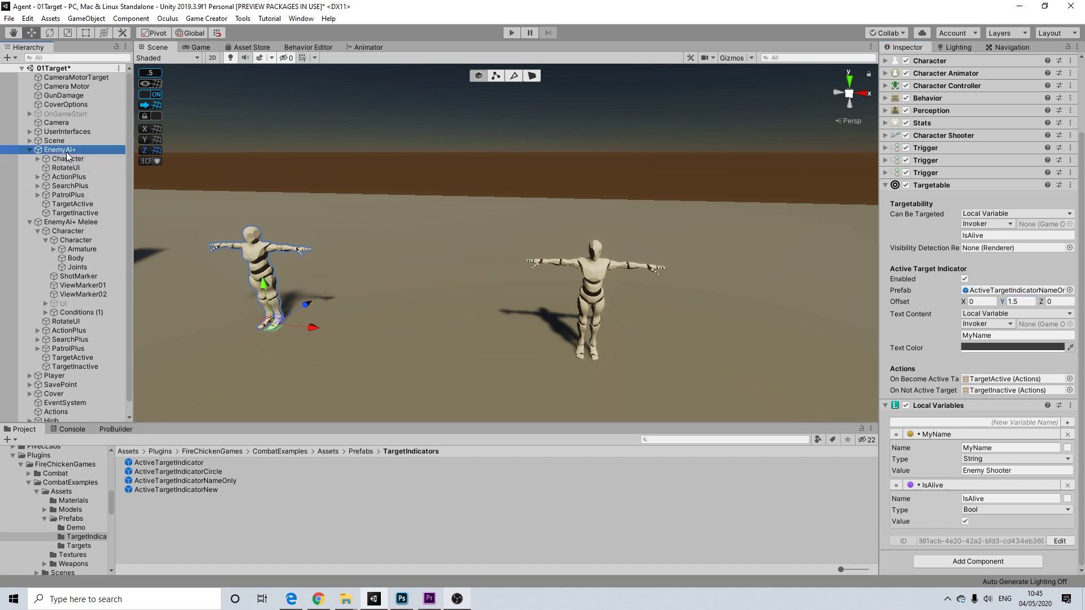
{"action": "scroll", "coordinate": [507, 250], "scroll_direction": "down", "scroll_amount": 5}
{"action": "mouse_move", "coordinate": [507, 250]}
{"action": "middle_mouse_down"}
{"action": "mouse_move", "coordinate": [541, 237]}
{"action": "mouse_move", "coordinate": [505, 244]}
{"action": "middle_mouse_up"}
{"action": "scroll", "coordinate": [541, 237], "scroll_direction": "up", "scroll_amount": 3}
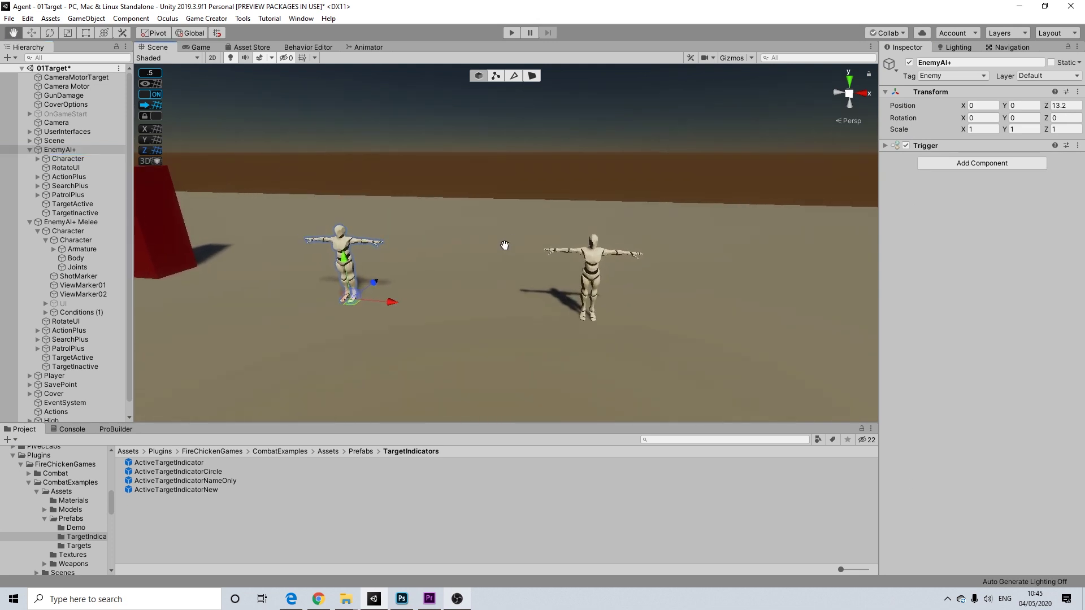
{"action": "left_click", "coordinate": [510, 33]}
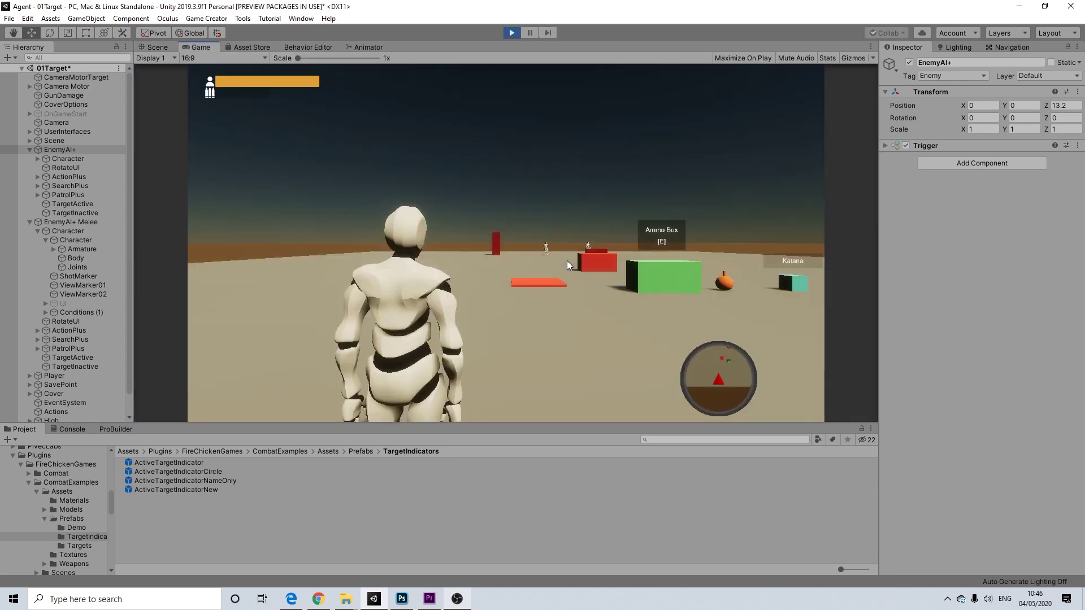
Step: Run past the weapon pickups and lock onto Enemy Melee, then release the target
{"action": "key", "text": "w"}
{"action": "key", "text": "w"}
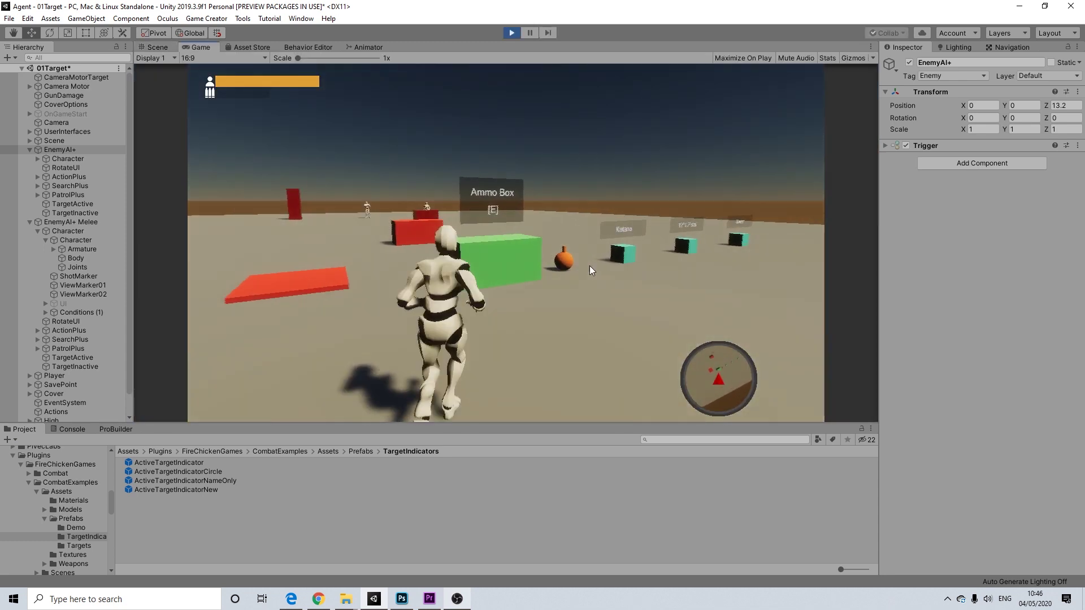
{"action": "key", "text": "d"}
{"action": "key", "text": "w"}
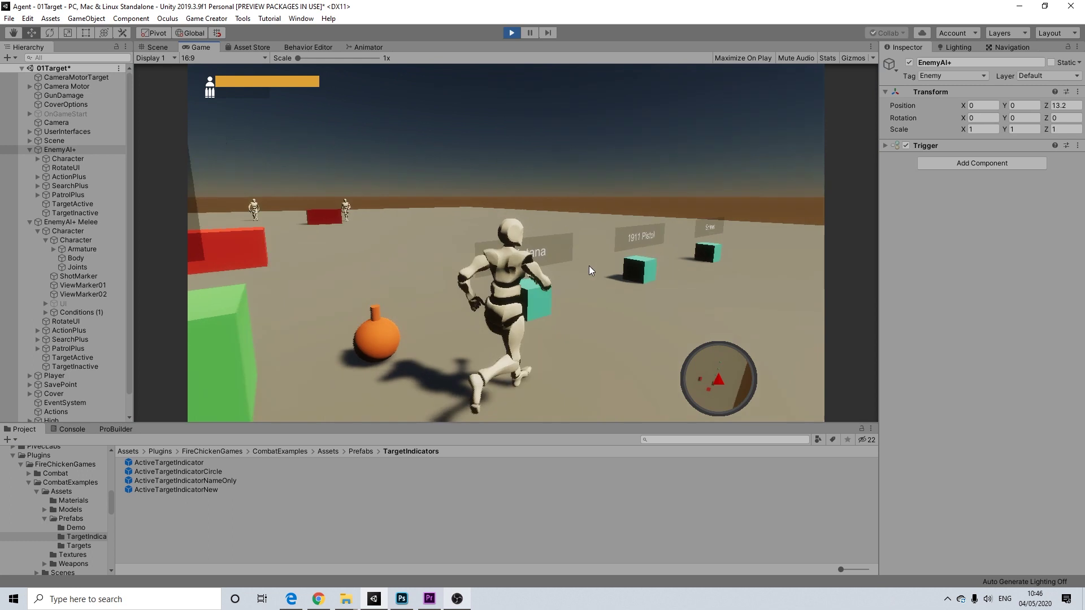
{"action": "key", "text": "w"}
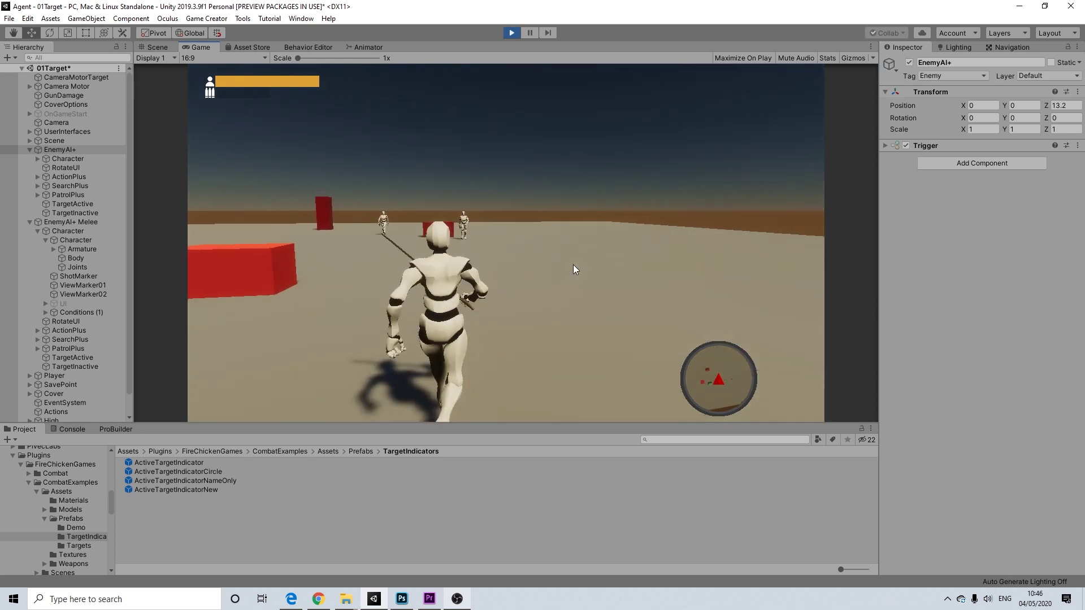
{"action": "key", "text": "Tab"}
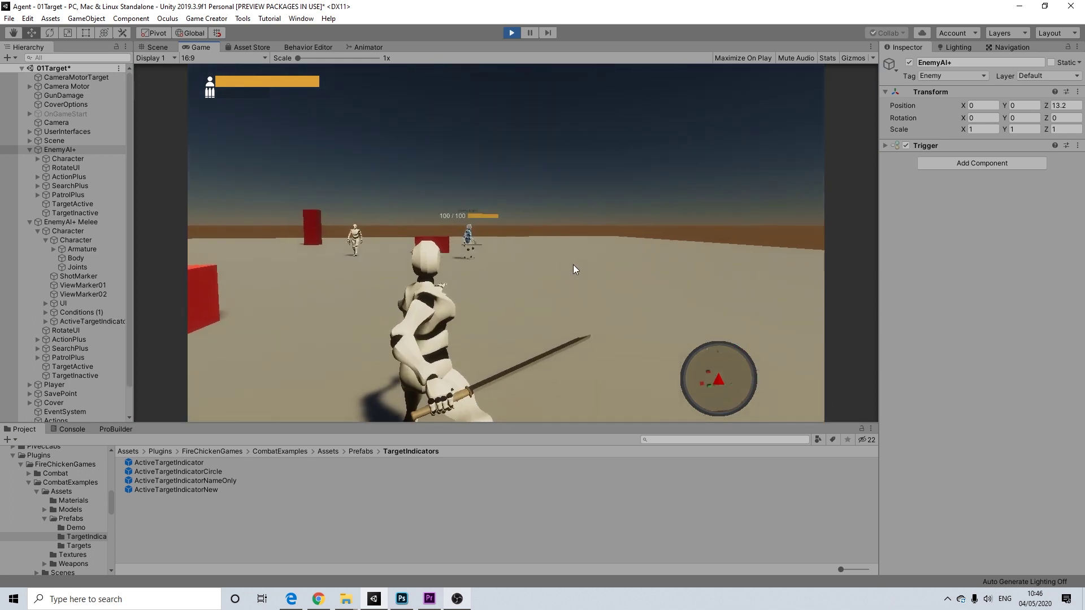
{"action": "key", "text": "w"}
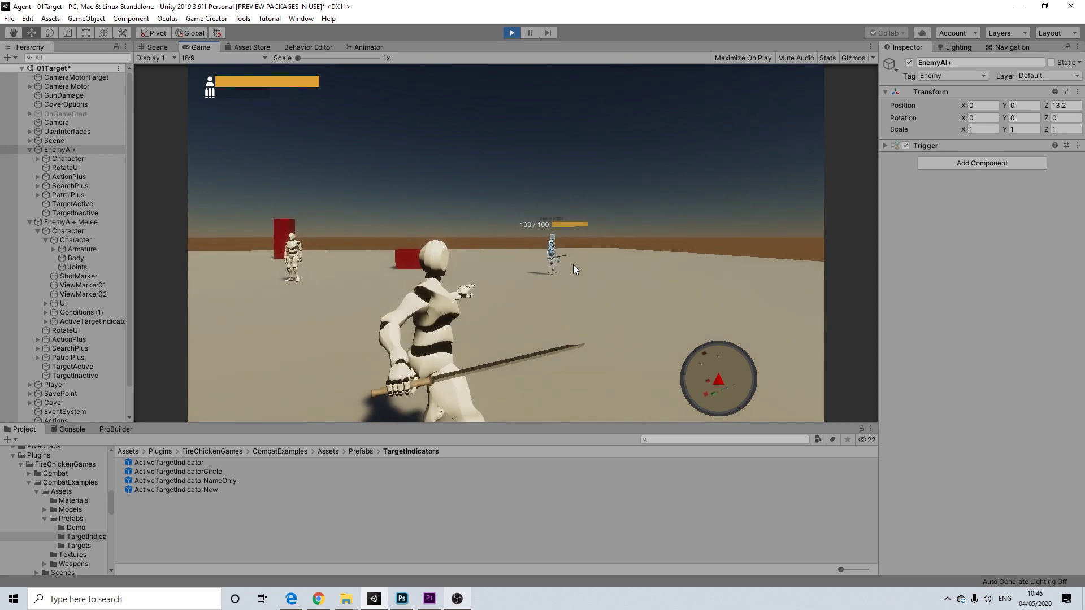
{"action": "key", "text": "Tab"}
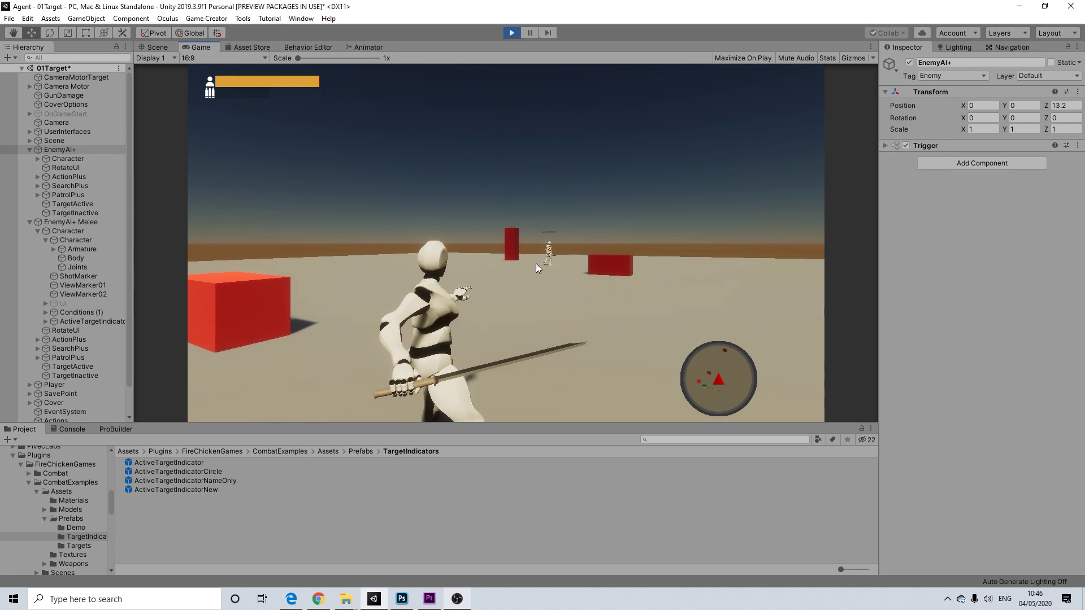
Step: Run up to the enemies, target Enemy Shooter, and raise the sword into combat stance
{"action": "key", "text": "w"}
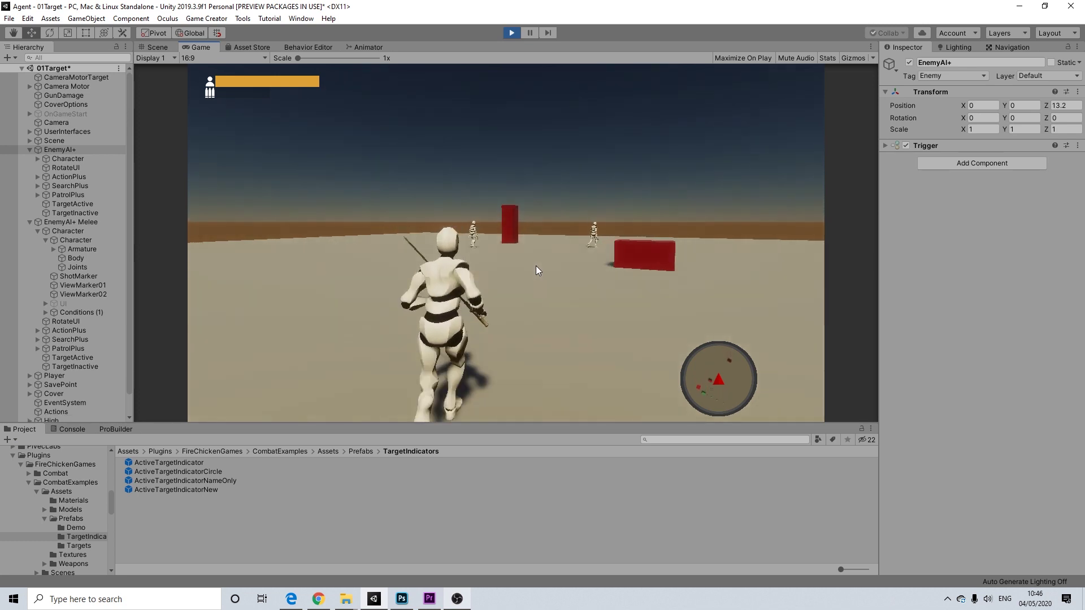
{"action": "key", "text": "w"}
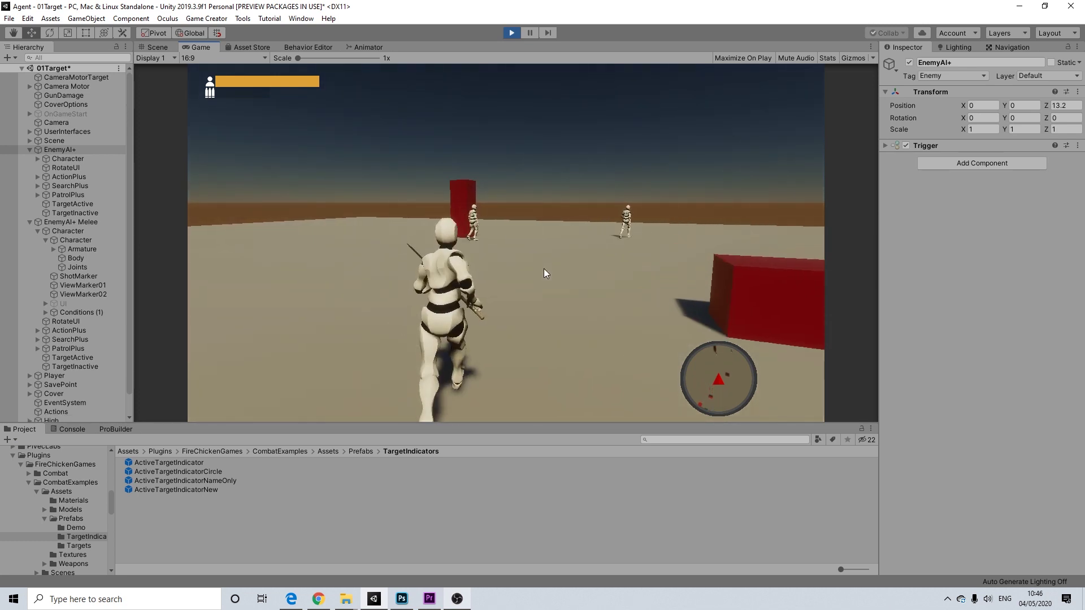
{"action": "key", "text": "w"}
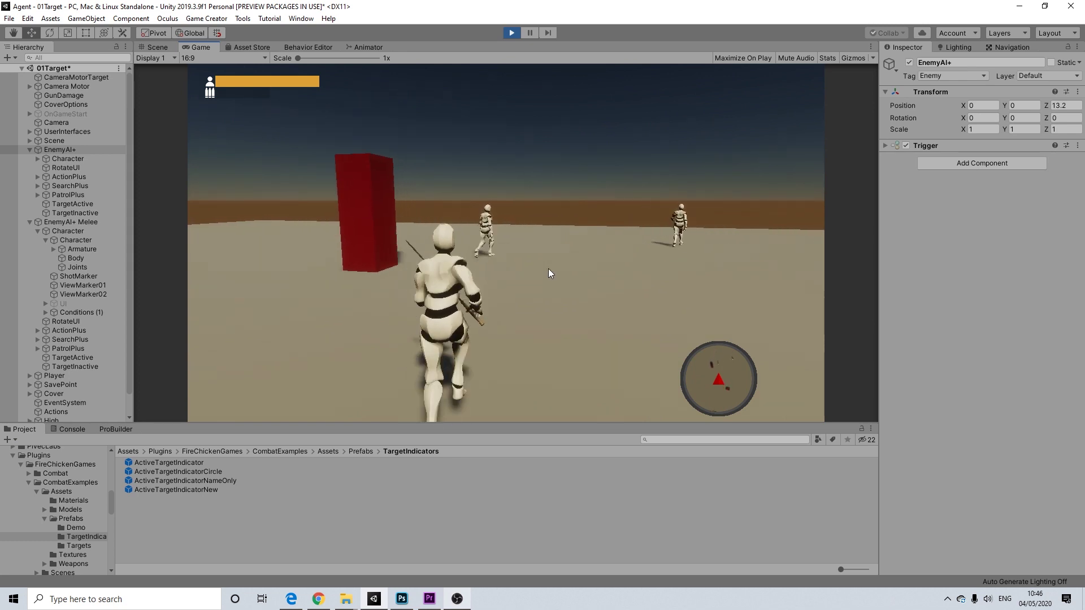
{"action": "key", "text": "w"}
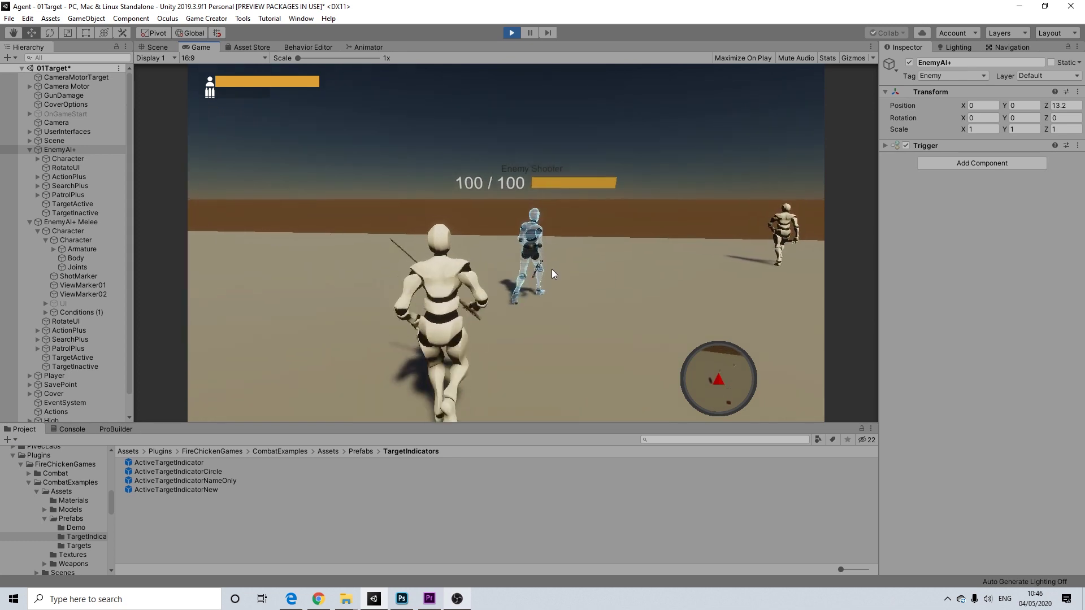
{"action": "left_click", "coordinate": [552, 274]}
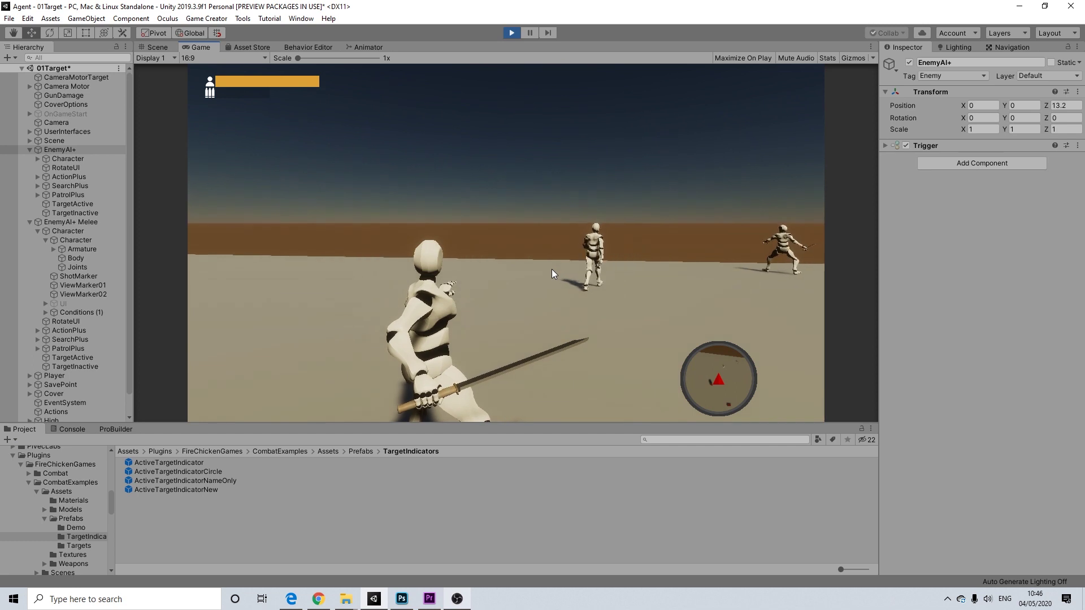
Step: Chase Enemy Shooter and strike it with repeated katana slashes
{"action": "key", "text": "w"}
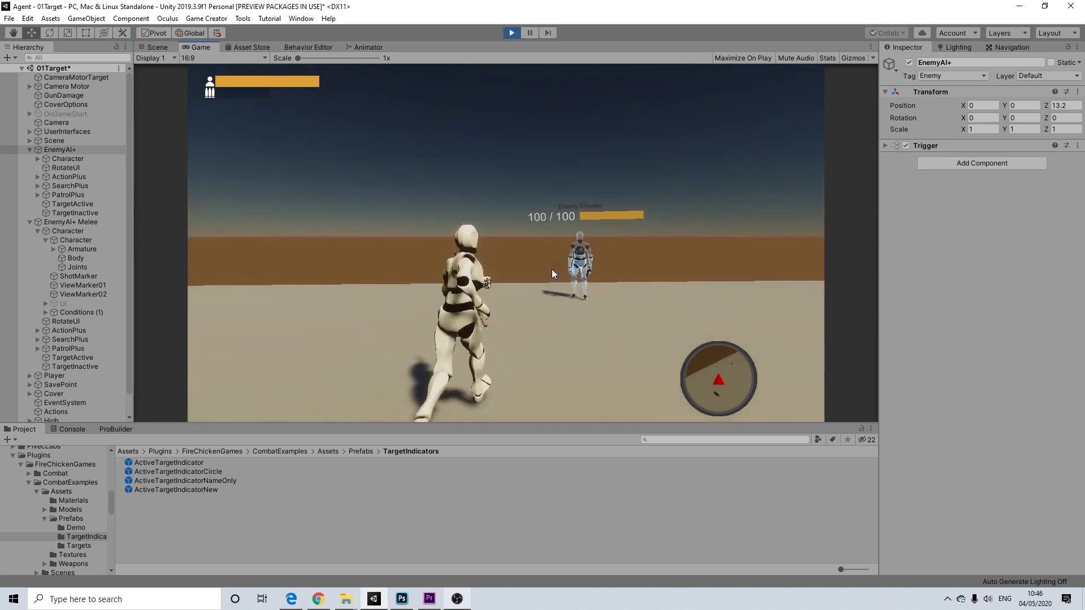
{"action": "left_click", "coordinate": [552, 270]}
{"action": "left_click", "coordinate": [552, 270]}
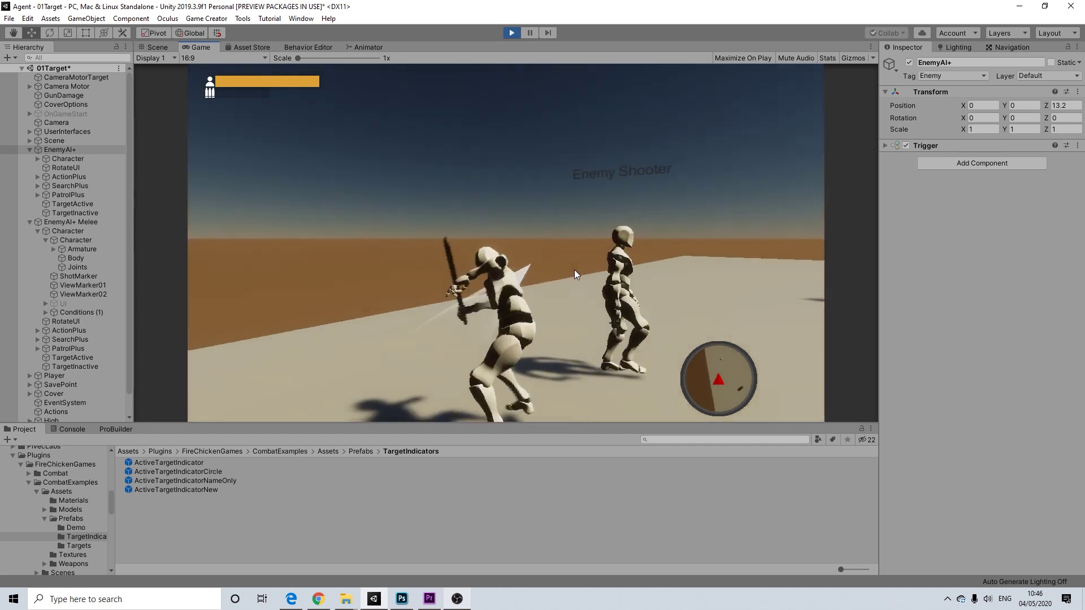
{"action": "left_click", "coordinate": [604, 274]}
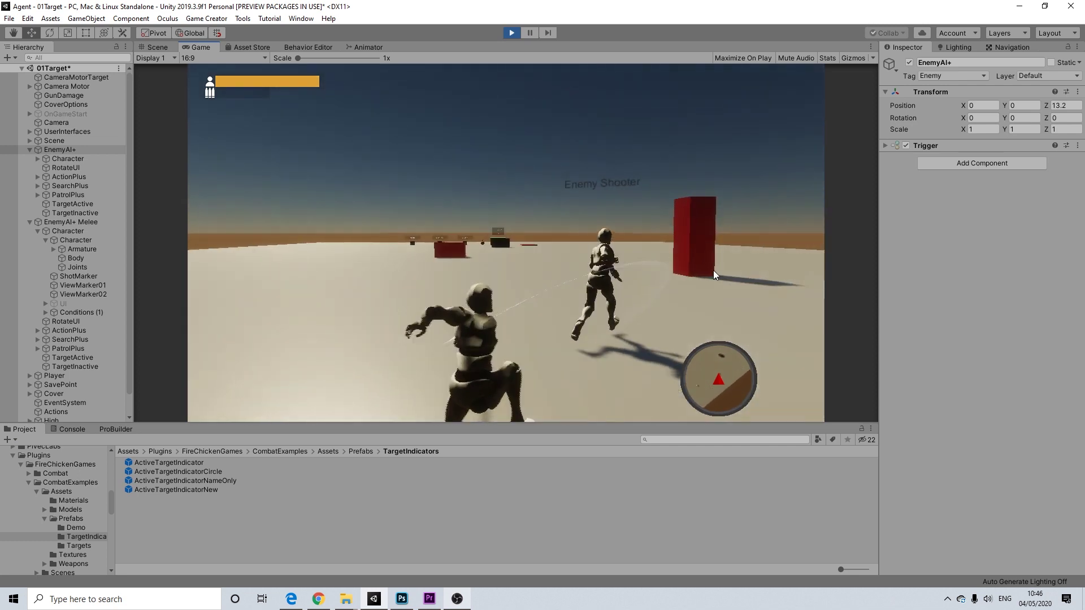
{"action": "left_click", "coordinate": [714, 275]}
{"action": "left_click", "coordinate": [713, 270]}
{"action": "key", "text": "w"}
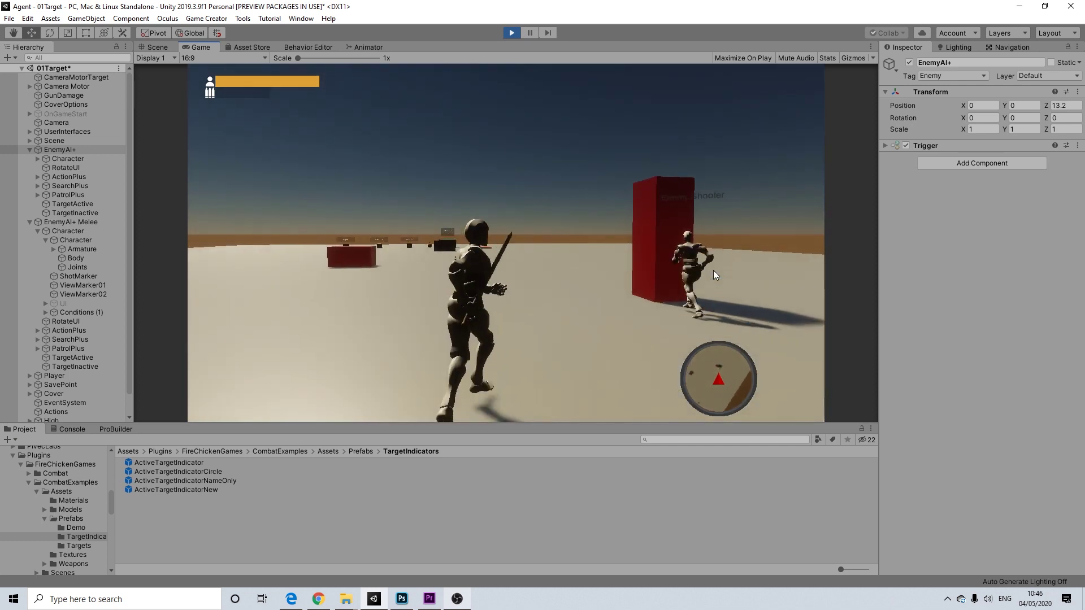
{"action": "left_click", "coordinate": [713, 270]}
{"action": "left_click", "coordinate": [713, 270]}
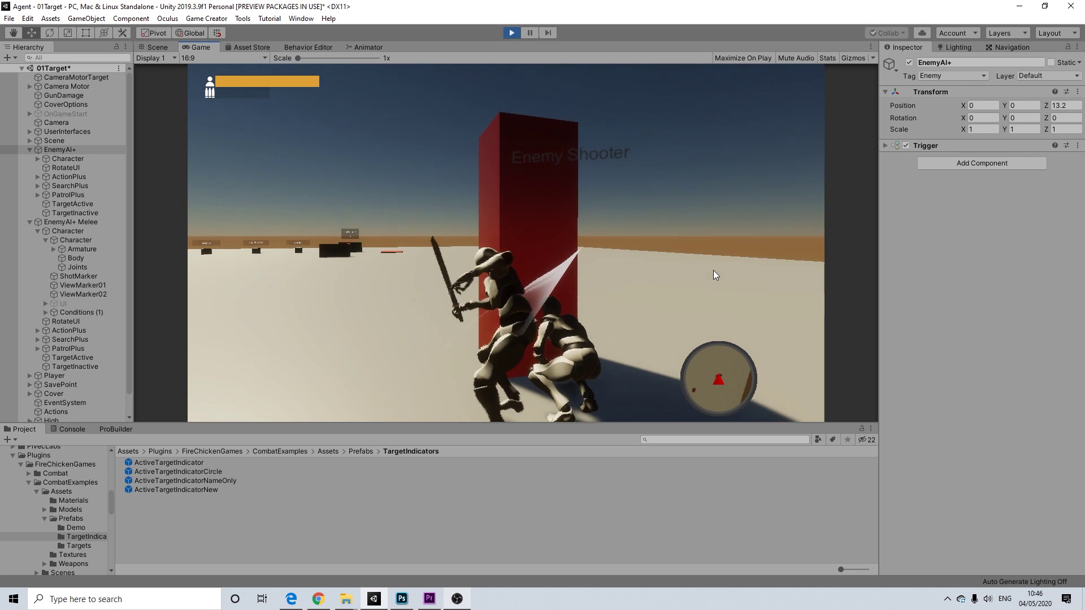
{"action": "left_click", "coordinate": [714, 270]}
{"action": "left_click", "coordinate": [567, 268]}
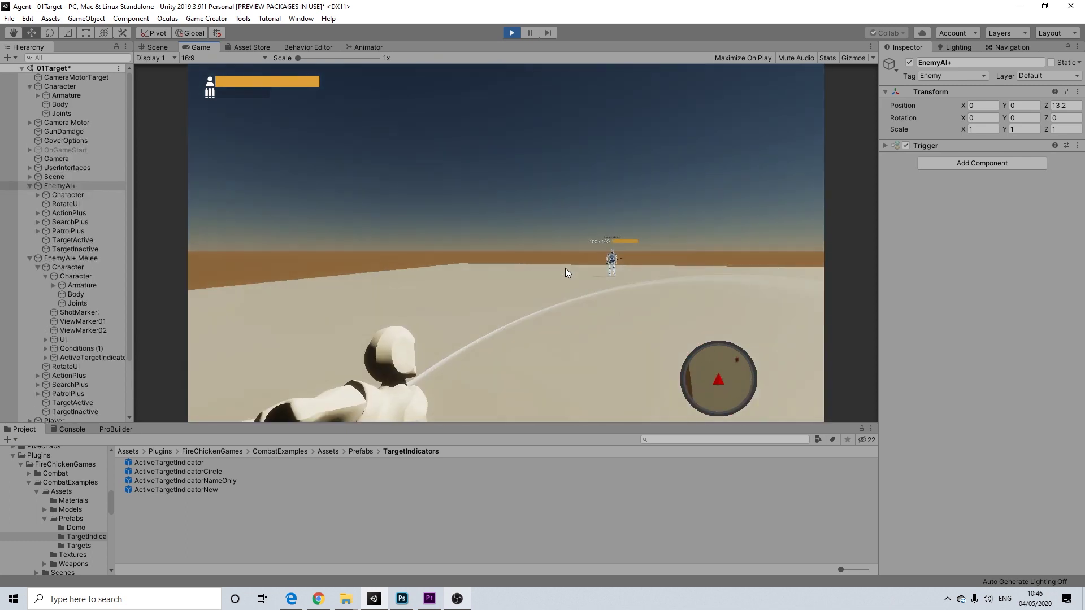
Step: Run at Enemy Melee and slash it repeatedly until it collapses
{"action": "key", "text": "w"}
{"action": "key", "text": "w"}
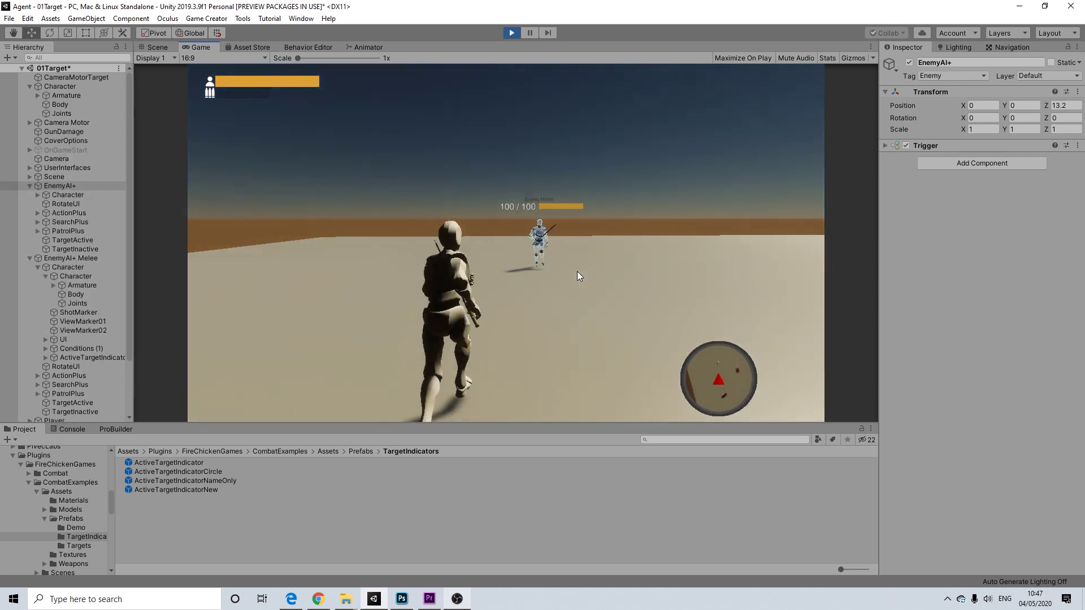
{"action": "left_click", "coordinate": [578, 271]}
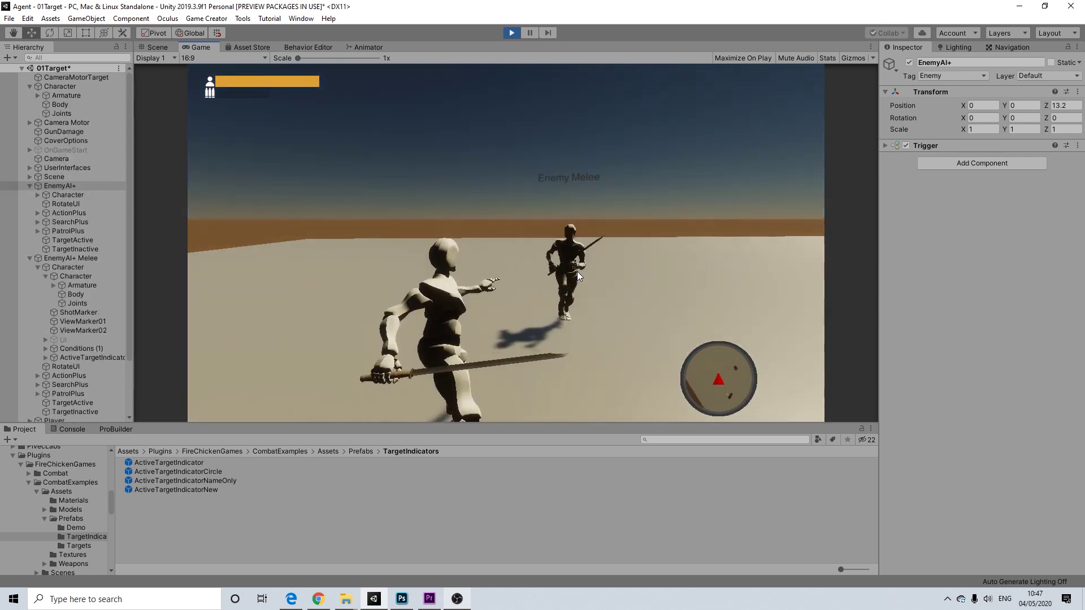
{"action": "left_click", "coordinate": [660, 270]}
{"action": "left_click", "coordinate": [608, 269]}
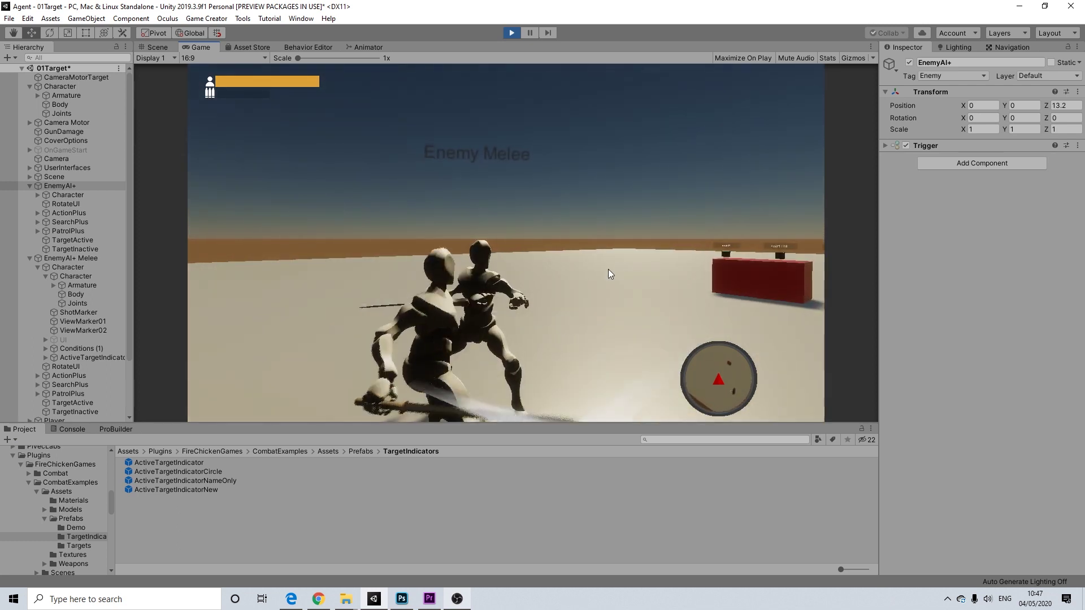
{"action": "left_click", "coordinate": [603, 270]}
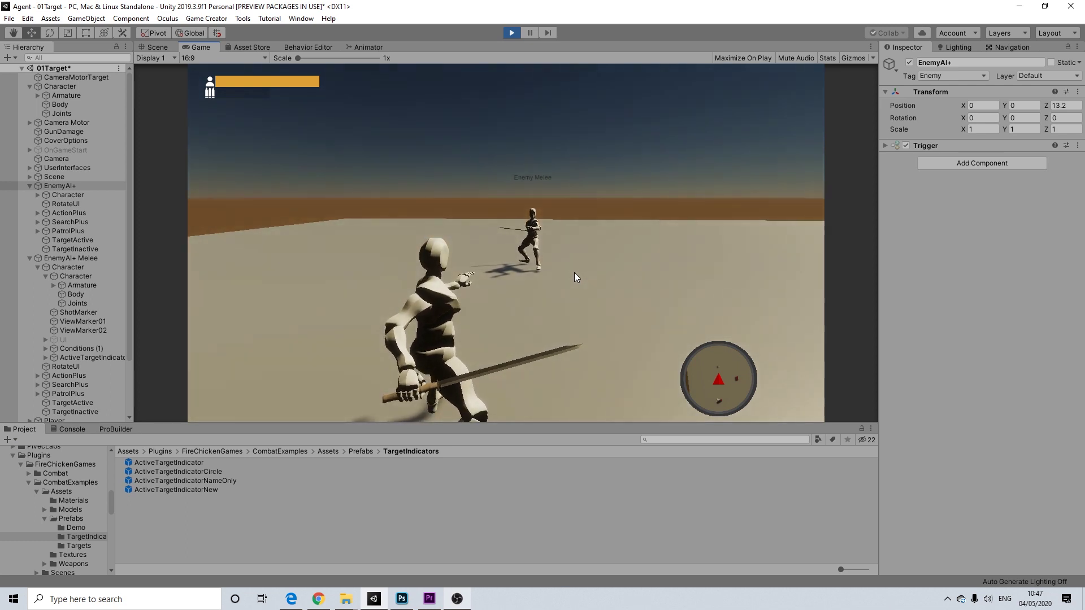
{"action": "key", "text": "w"}
{"action": "left_click", "coordinate": [574, 272]}
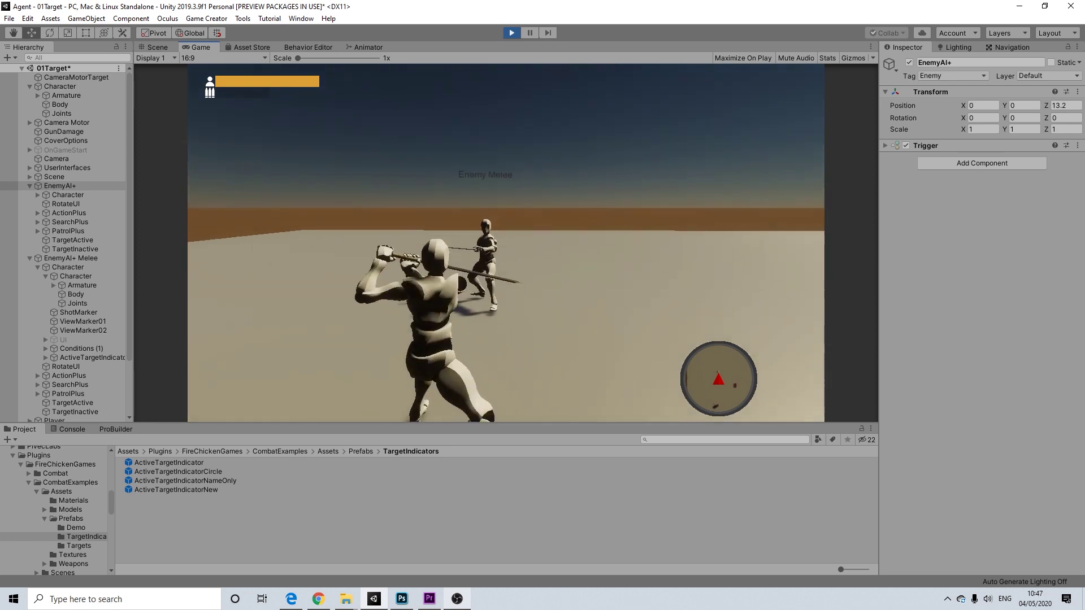
{"action": "left_click", "coordinate": [506, 242]}
{"action": "left_click", "coordinate": [506, 243]}
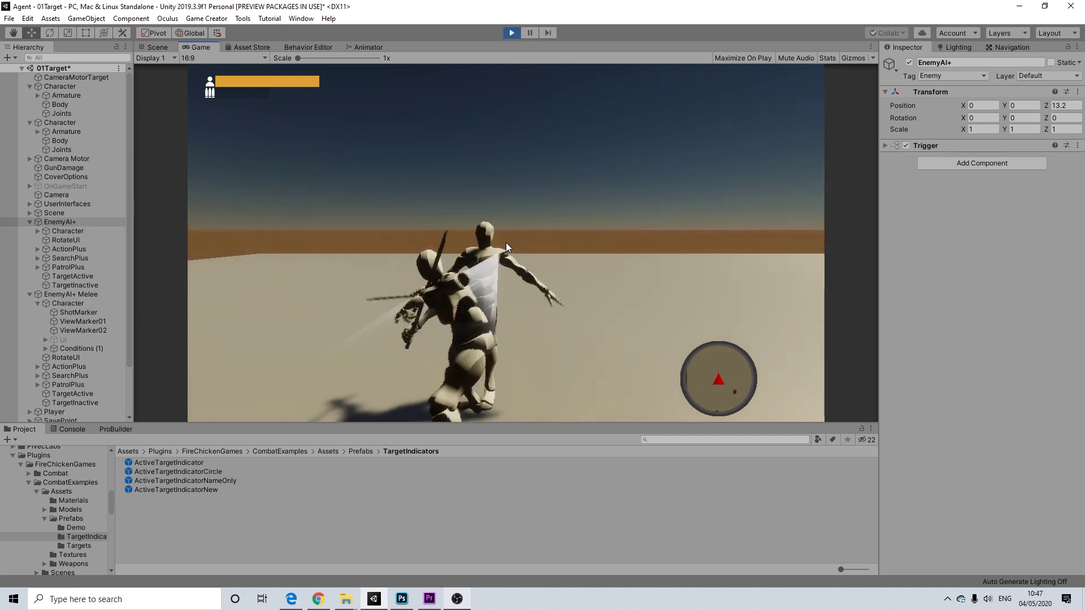
{"action": "key", "text": "w"}
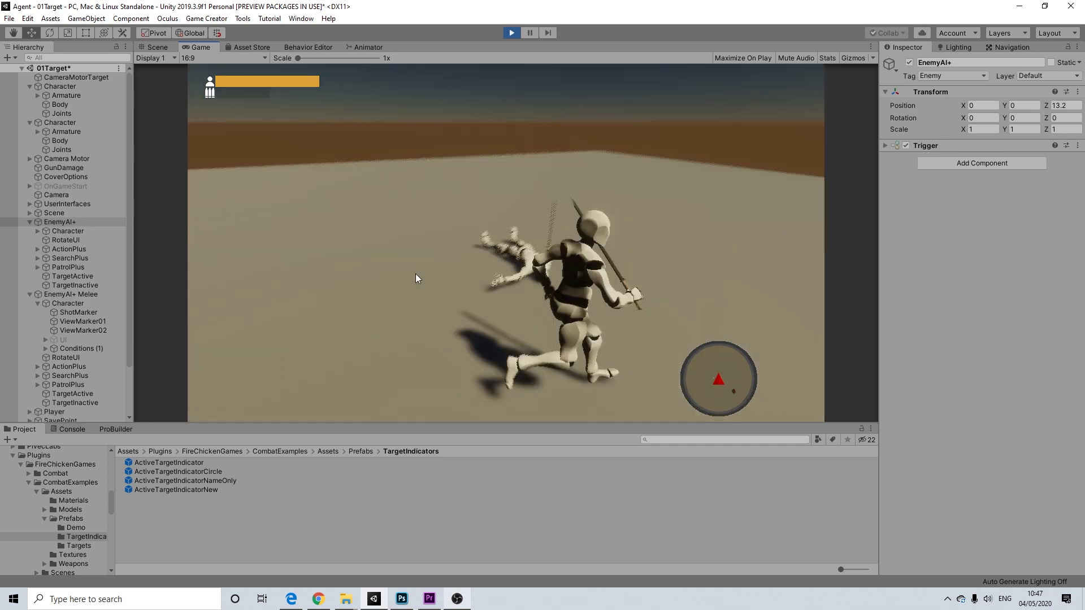
Step: Run around near the fallen enemy, striking it twice with the sword
{"action": "key", "text": "w"}
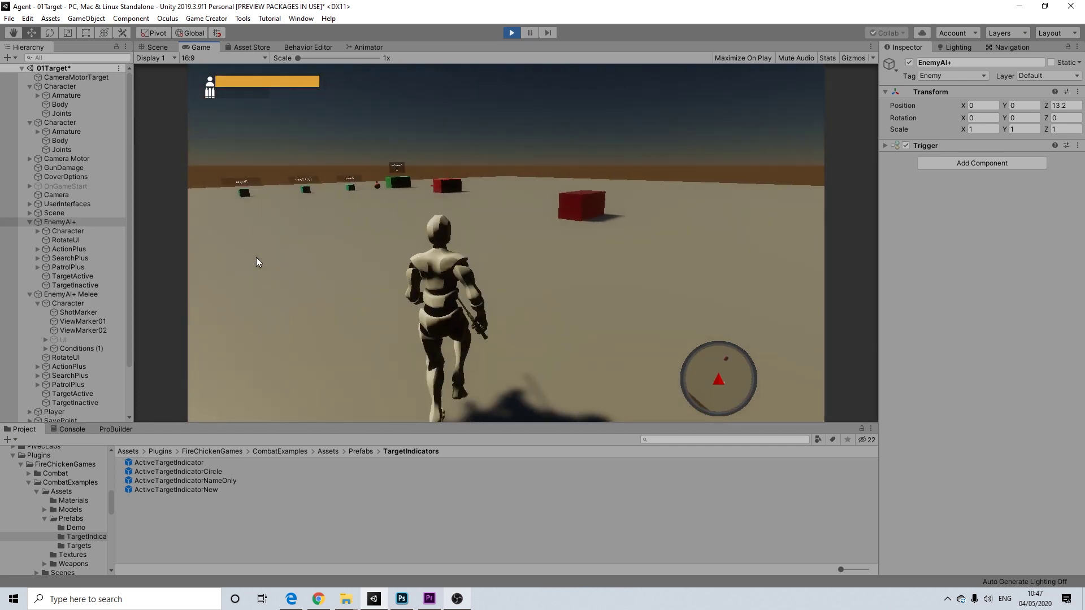
{"action": "key", "text": "w"}
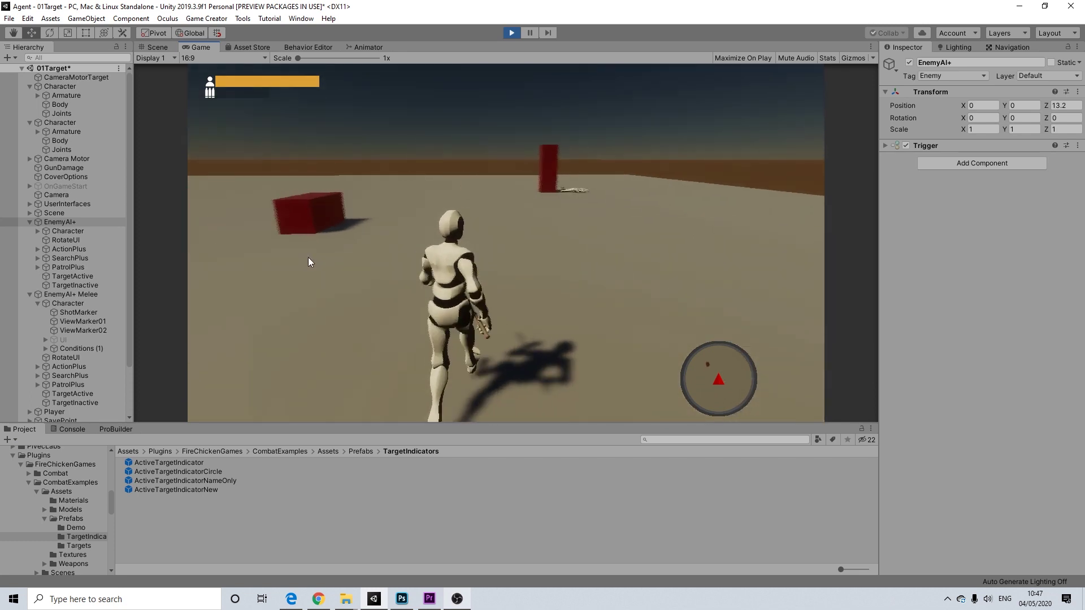
{"action": "key", "text": "w"}
{"action": "left_click", "coordinate": [481, 273]}
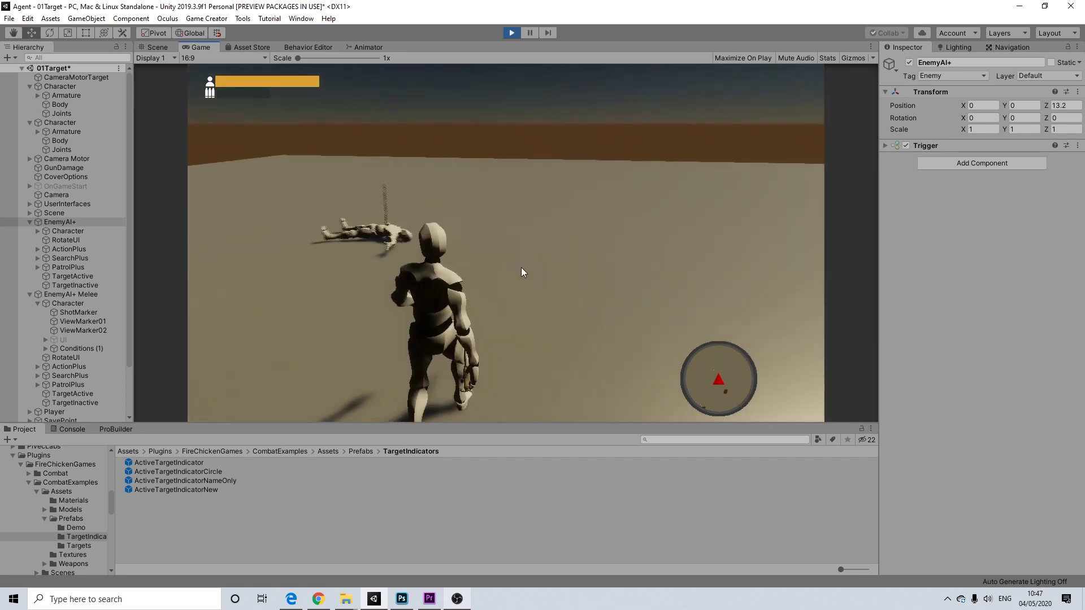
{"action": "left_click", "coordinate": [514, 272]}
{"action": "key", "text": "d"}
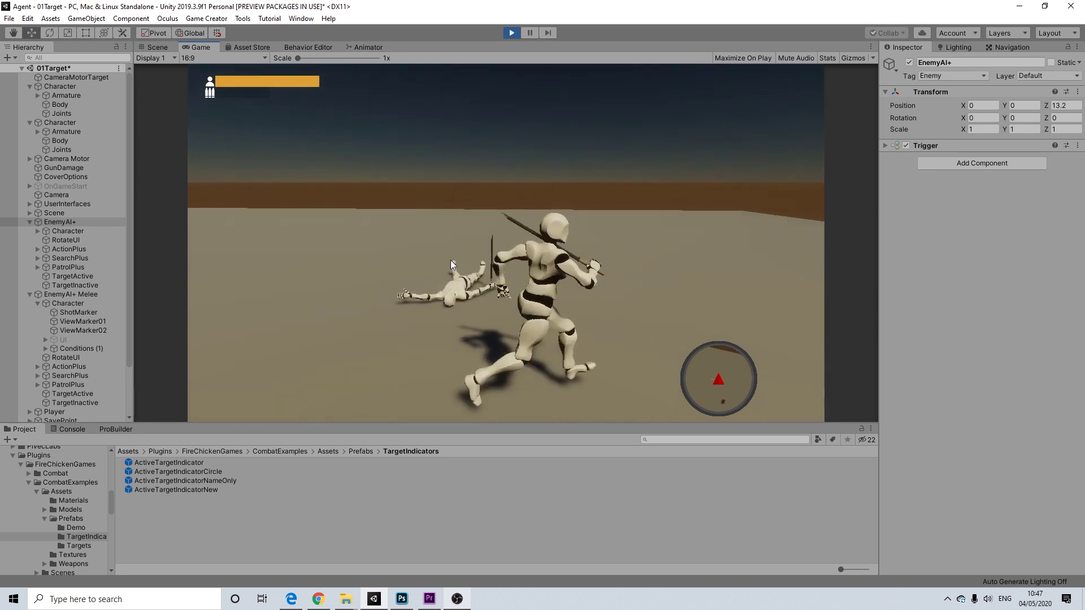
{"action": "key", "text": "a"}
{"action": "key", "text": "s"}
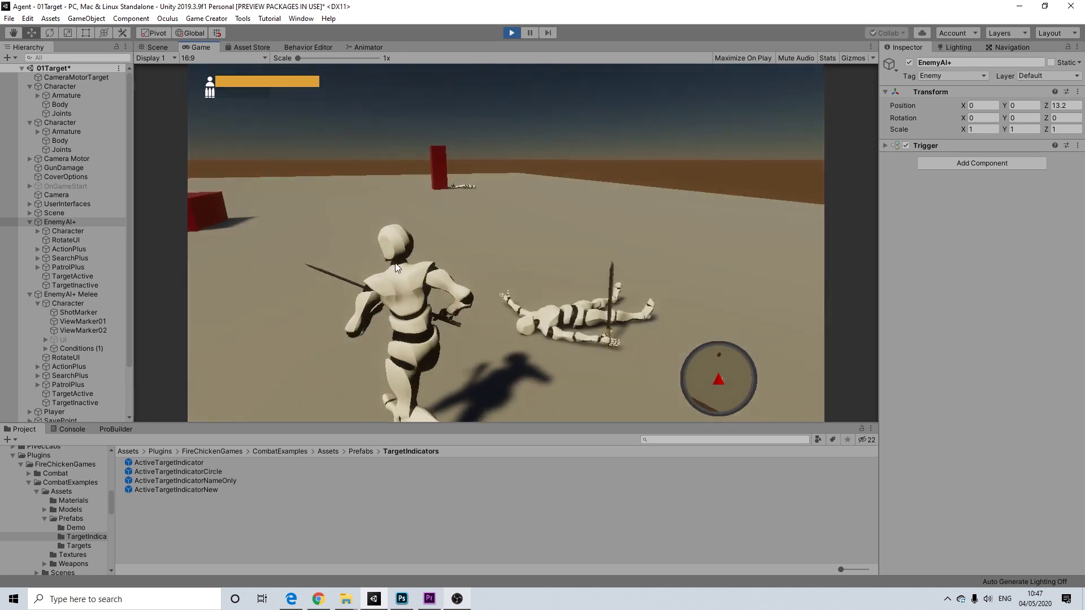
{"action": "key", "text": "w"}
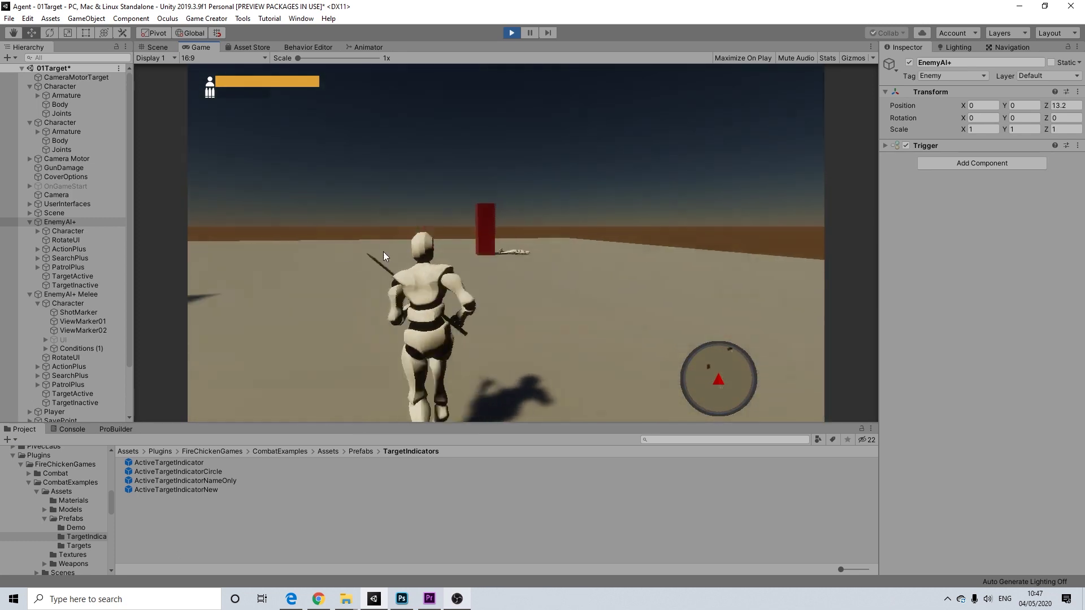
{"action": "key", "text": "w"}
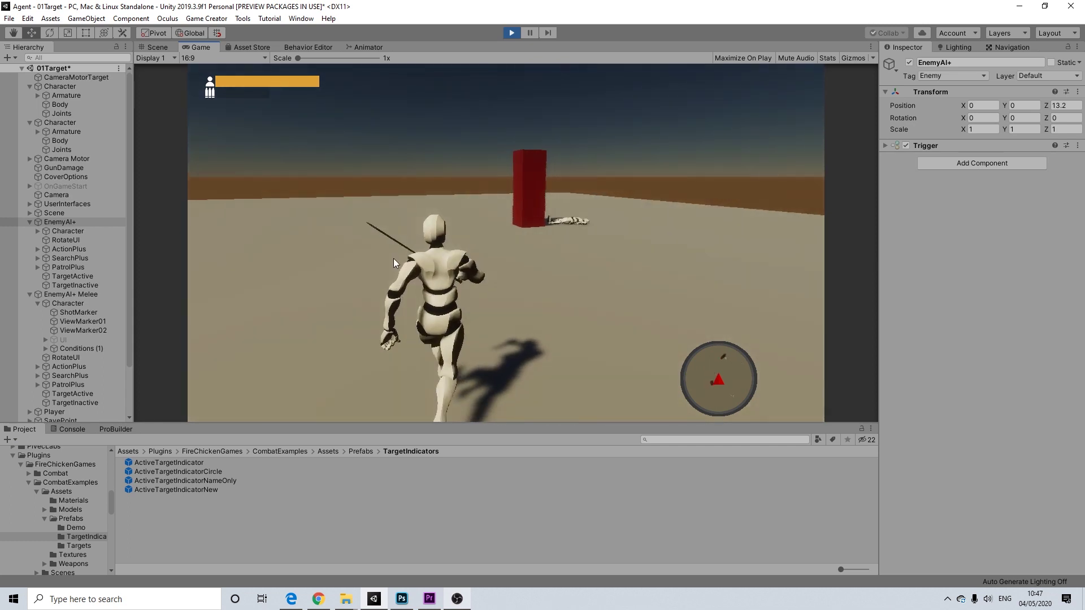
{"action": "key", "text": "w"}
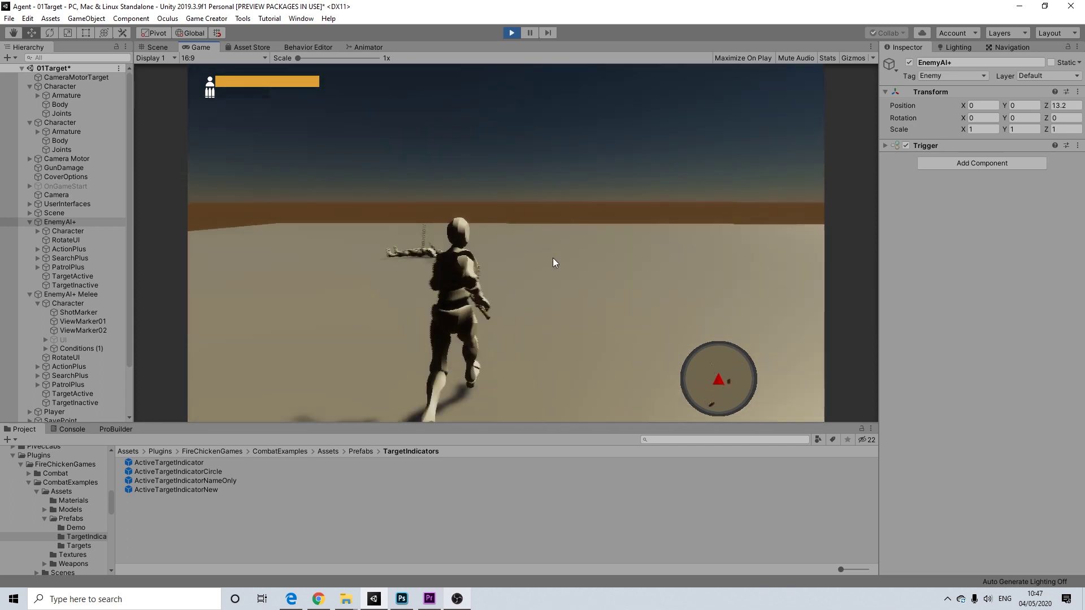
{"action": "key", "text": "w"}
Step: Make more sword attacks beside the fallen enemy, circling back to face it
{"action": "left_click", "coordinate": [521, 262]}
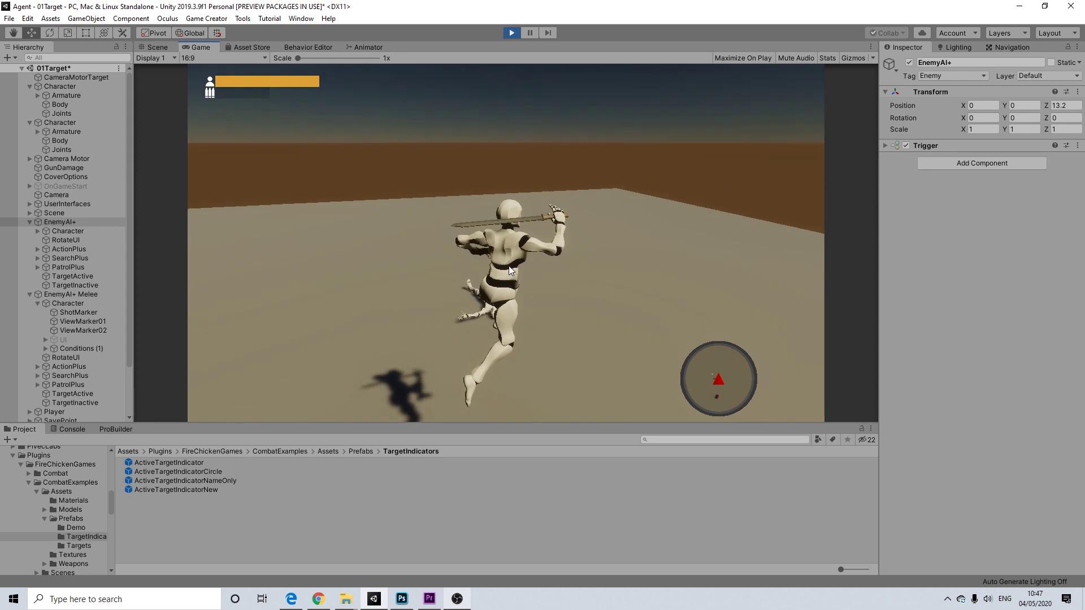
{"action": "key", "text": "w"}
{"action": "left_click", "coordinate": [454, 269]}
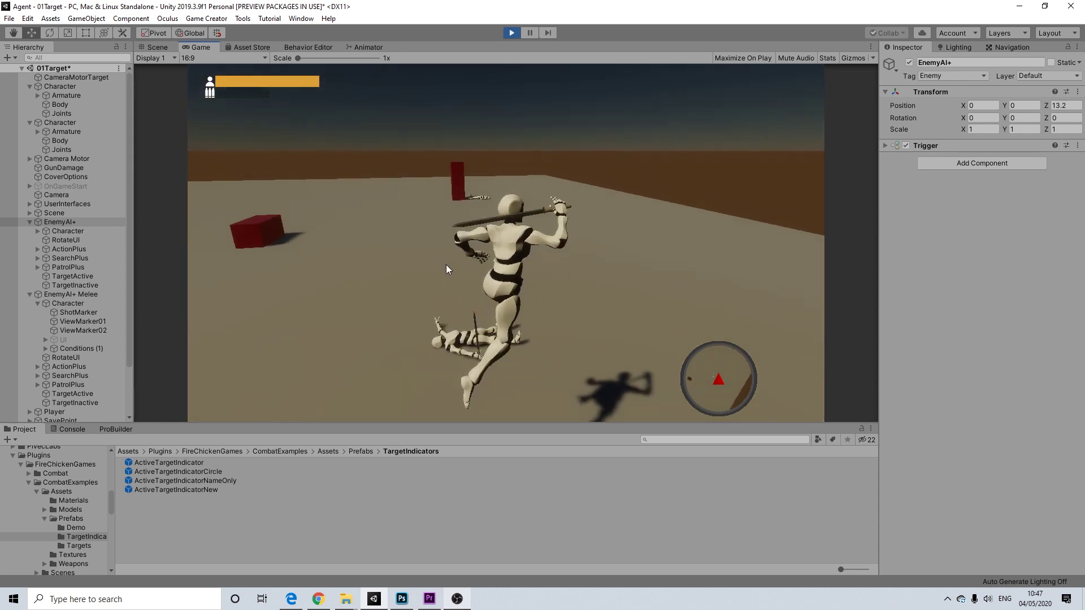
{"action": "key", "text": "w"}
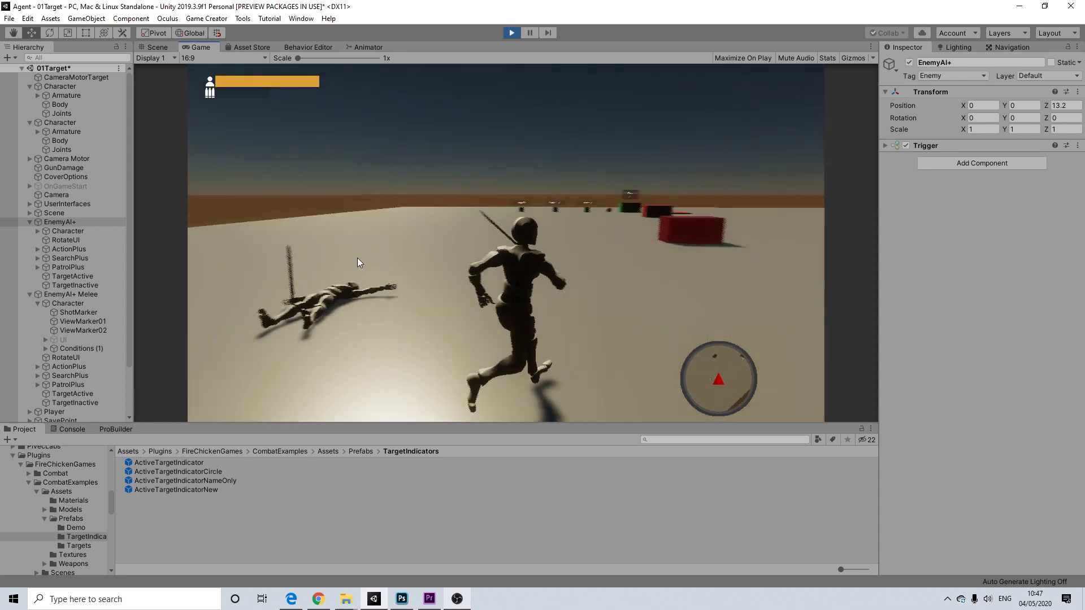
{"action": "key", "text": "w"}
{"action": "key", "text": "s"}
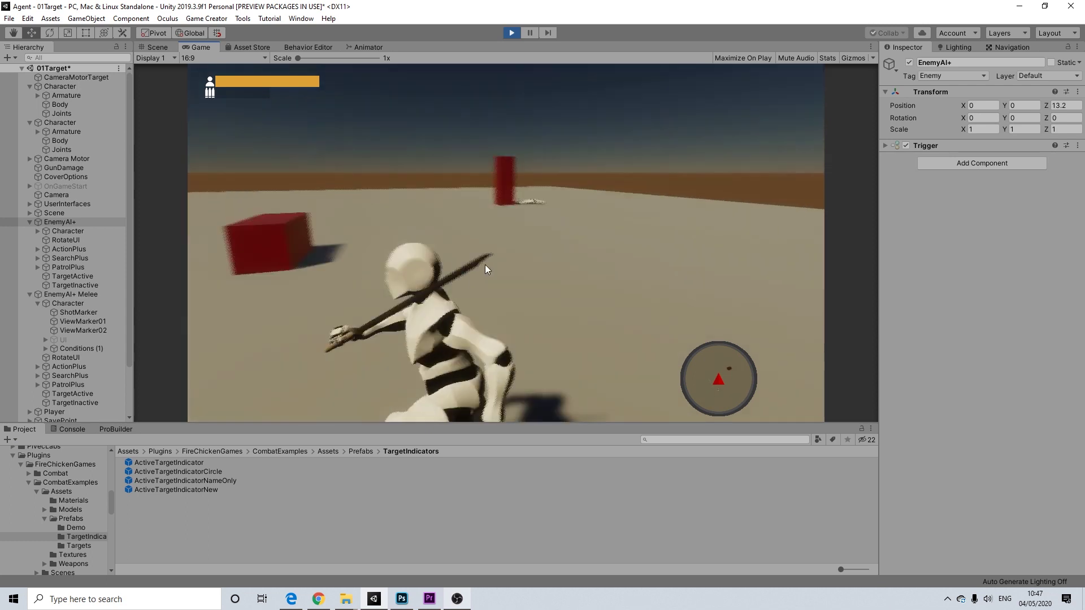
{"action": "key", "text": "w"}
{"action": "left_click", "coordinate": [556, 269]}
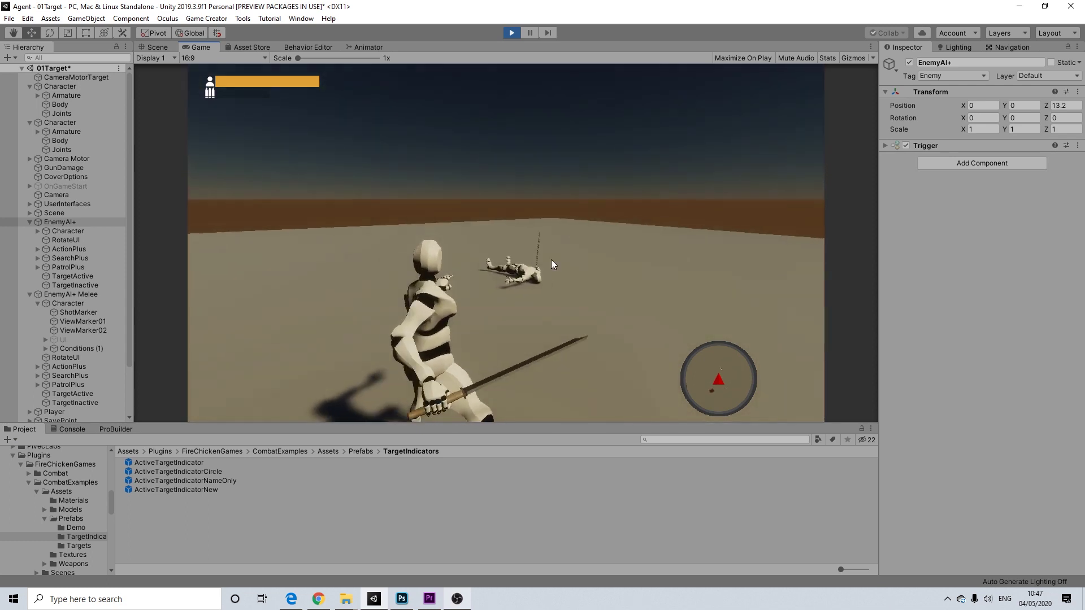
Step: Run past the red boxes toward the other fallen body, swinging the sword along the way
{"action": "key", "text": "w"}
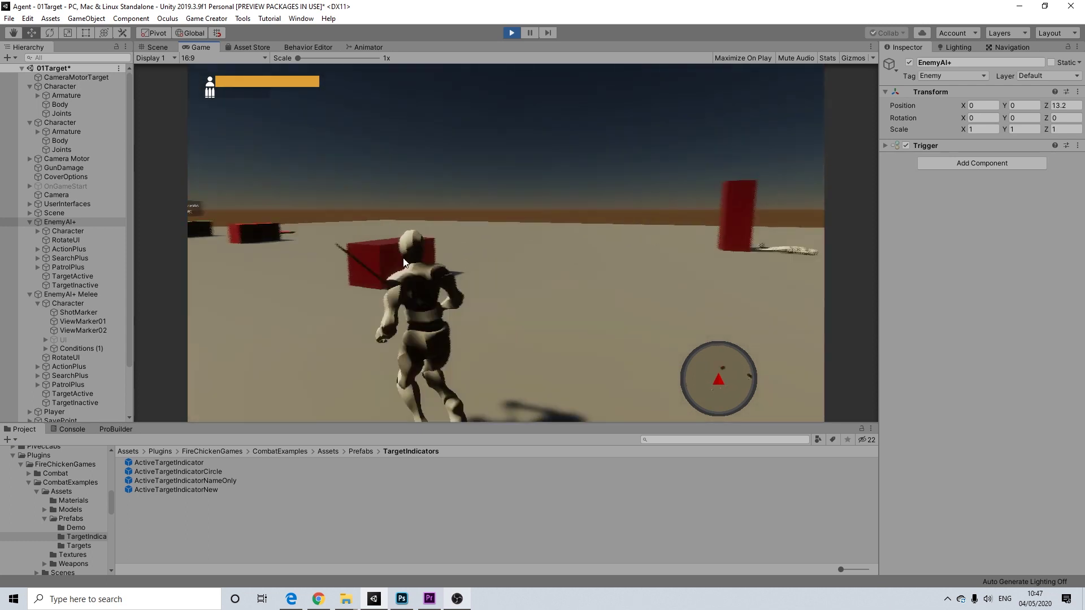
{"action": "key", "text": "w"}
{"action": "left_click", "coordinate": [372, 256]}
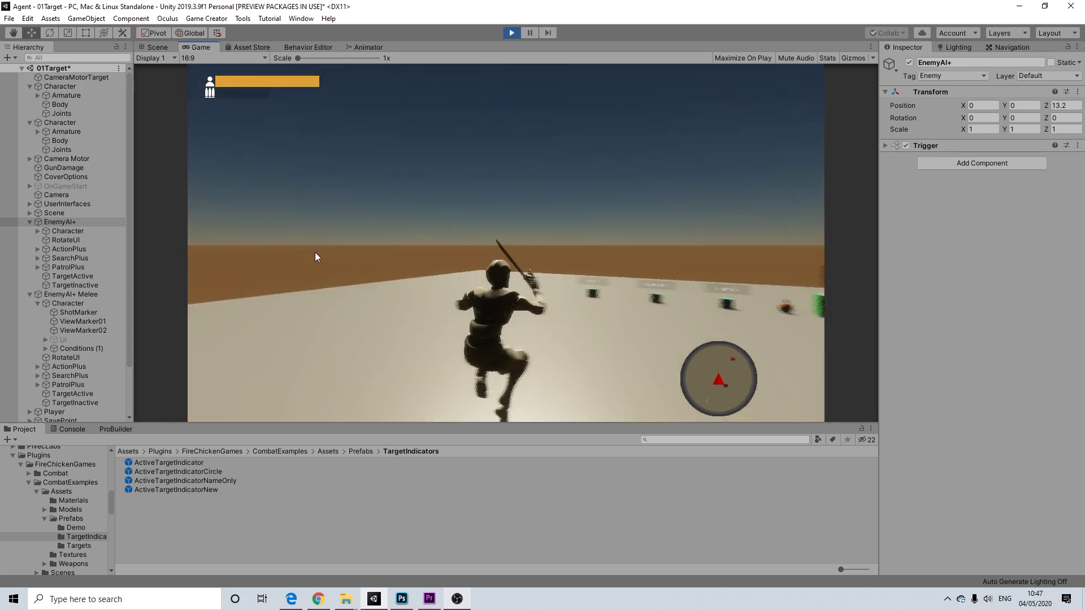
{"action": "key", "text": "w"}
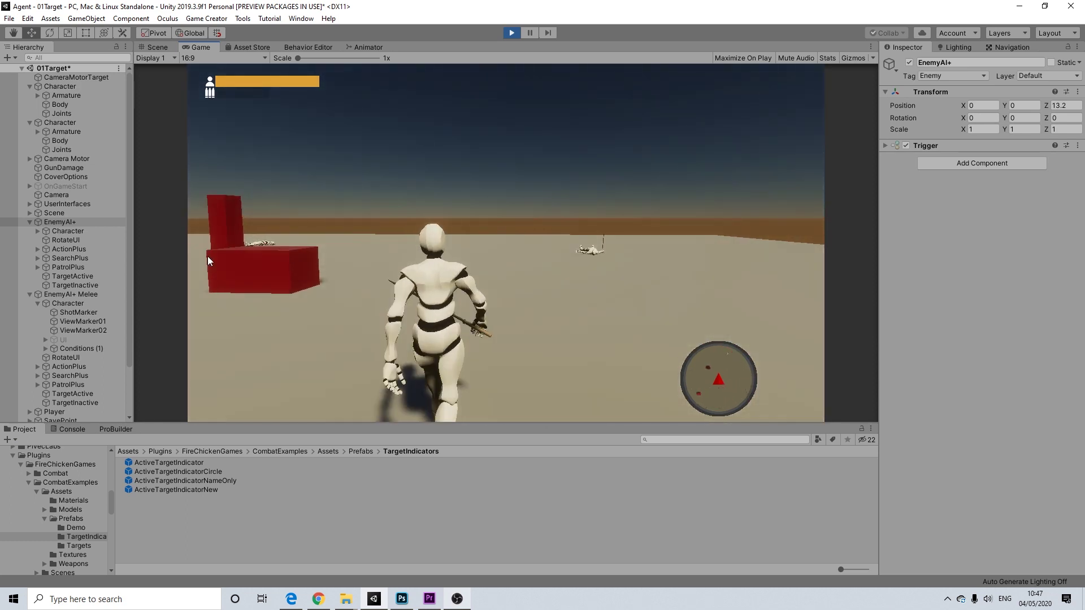
{"action": "key", "text": "w"}
{"action": "left_click", "coordinate": [205, 257]}
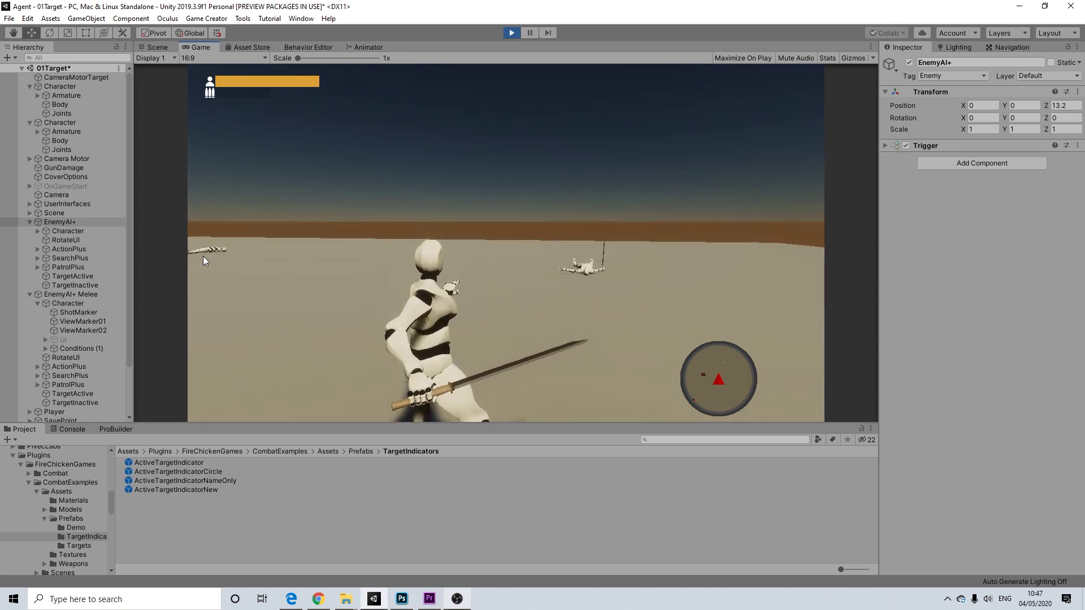
{"action": "key", "text": "w"}
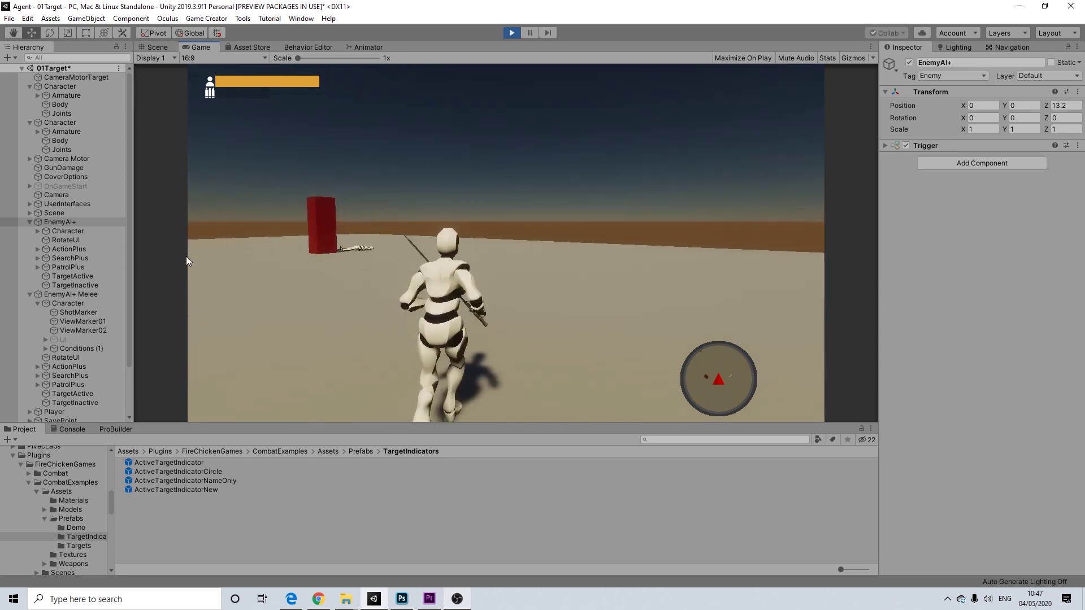
{"action": "key", "text": "w"}
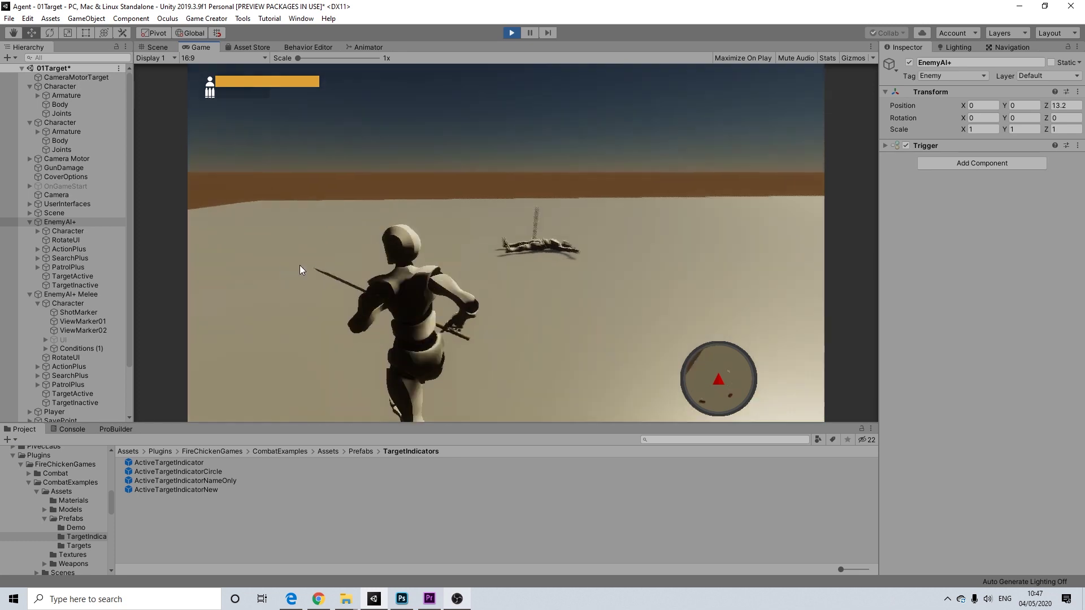
{"action": "key", "text": "w"}
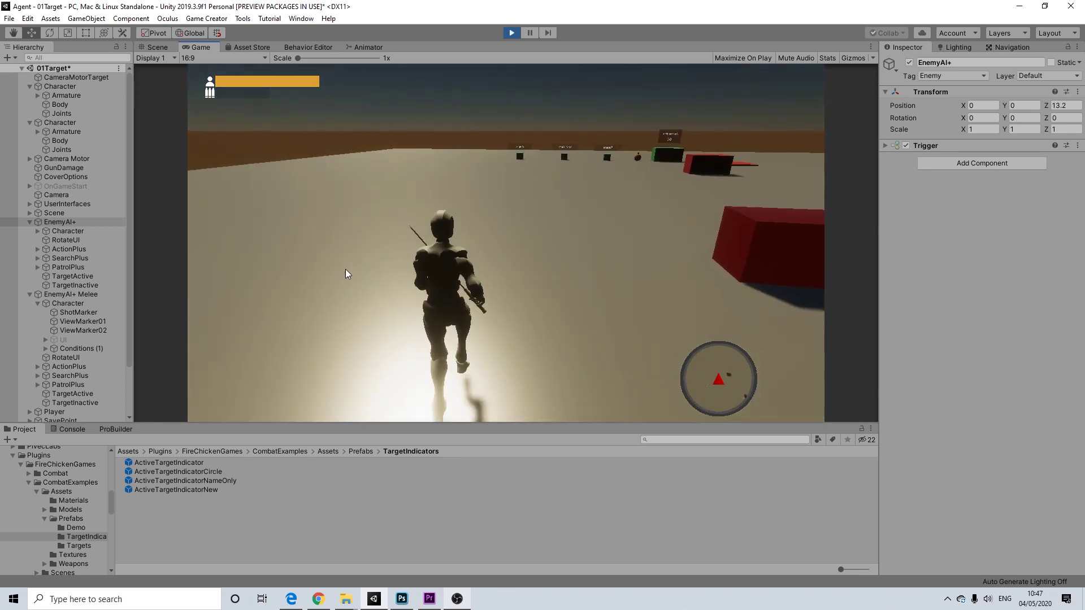
{"action": "key", "text": "s"}
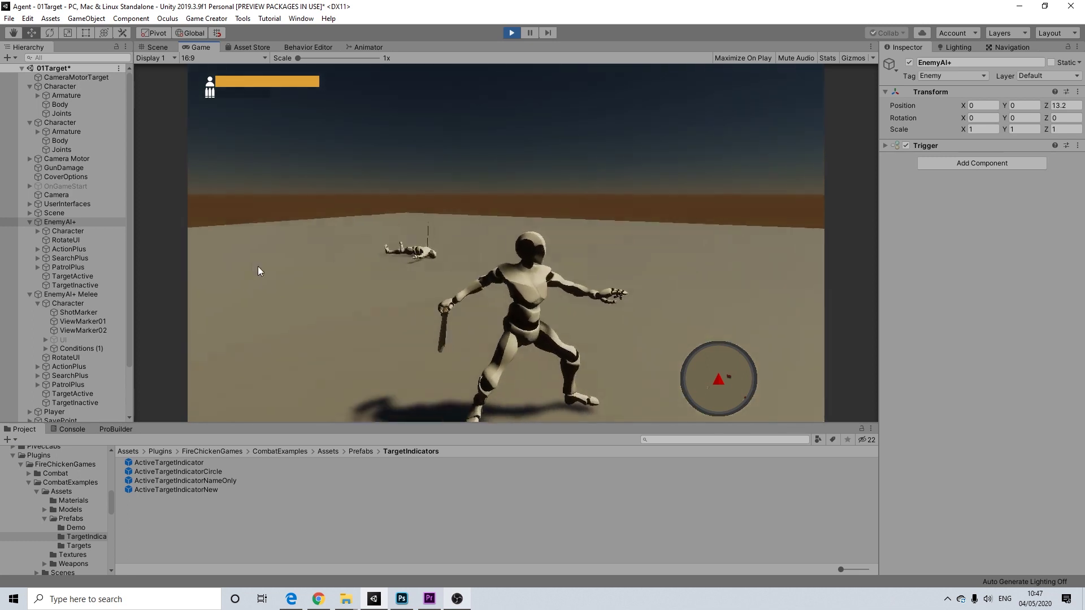
{"action": "left_click", "coordinate": [258, 266]}
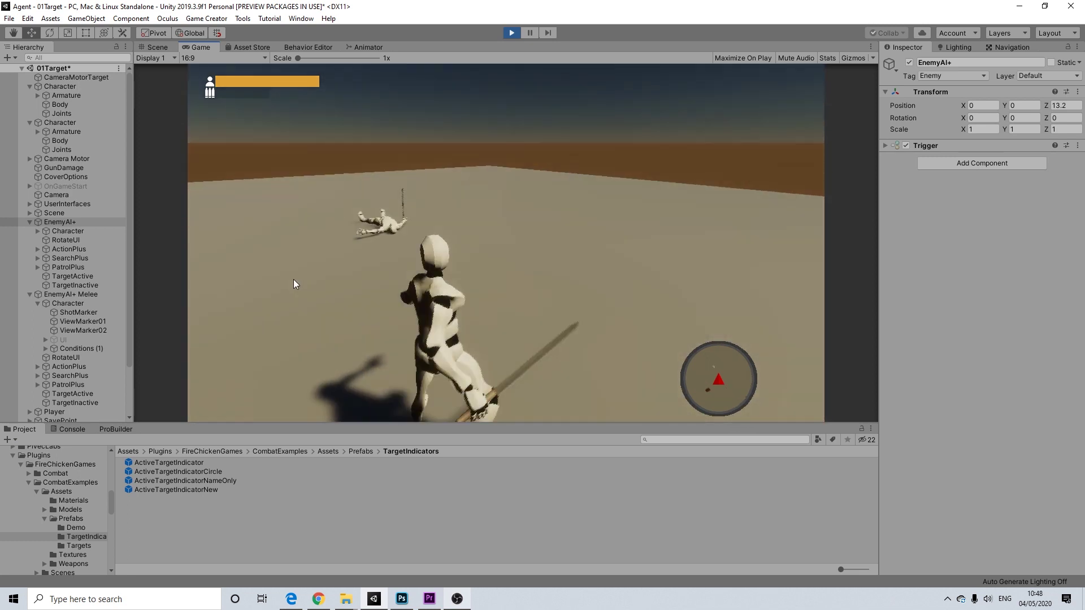
{"action": "key", "text": "w"}
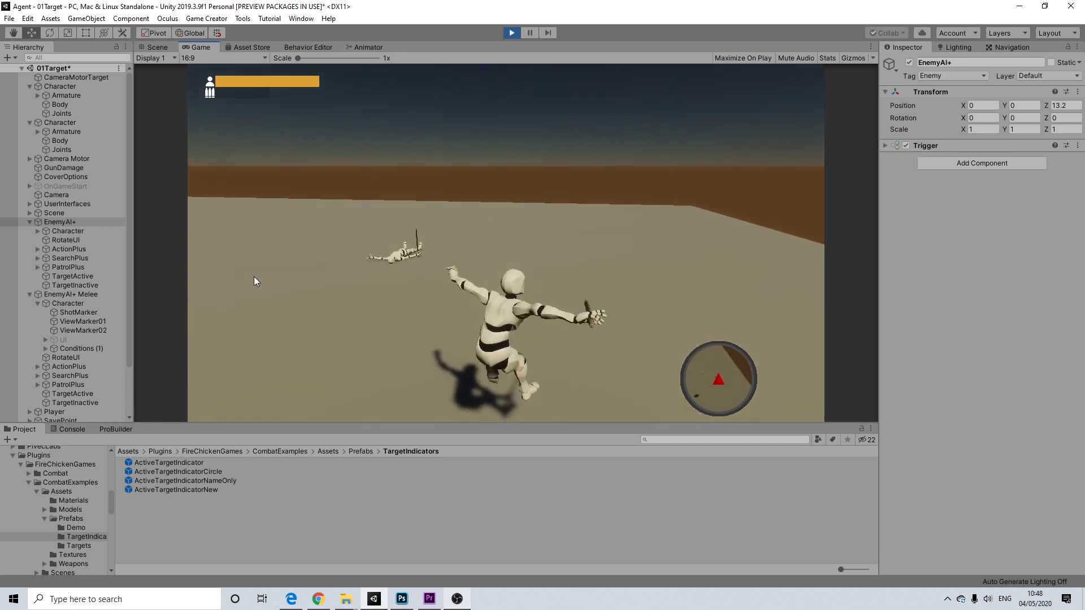